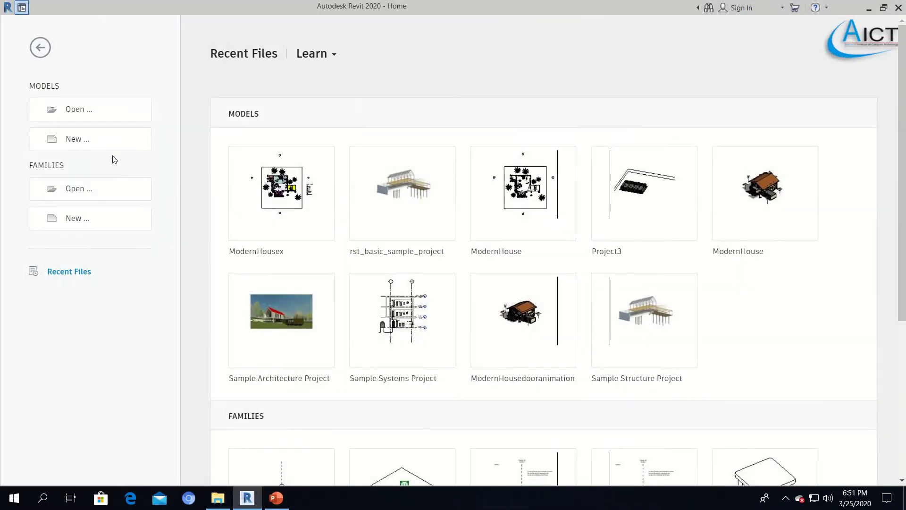
# Step: Create a new project without a template, using the Imperial measurement system
pyautogui.click(76, 140)
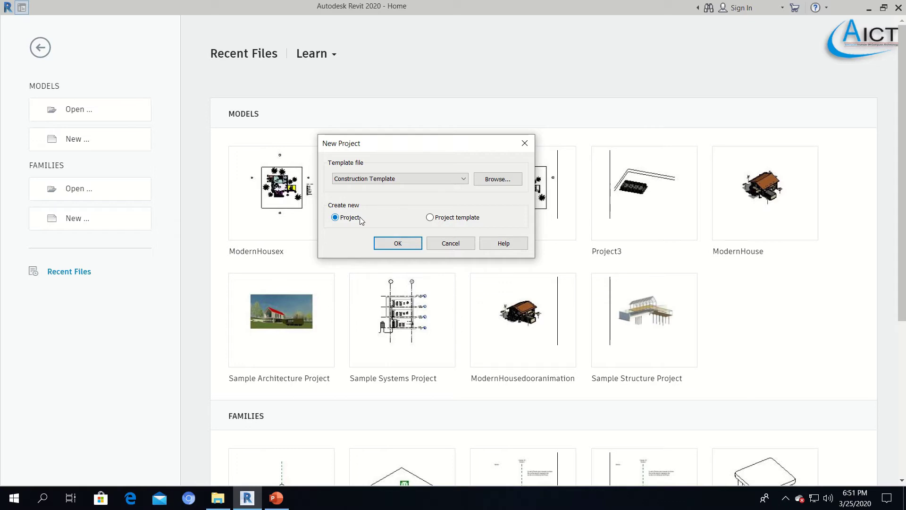
pyautogui.click(372, 180)
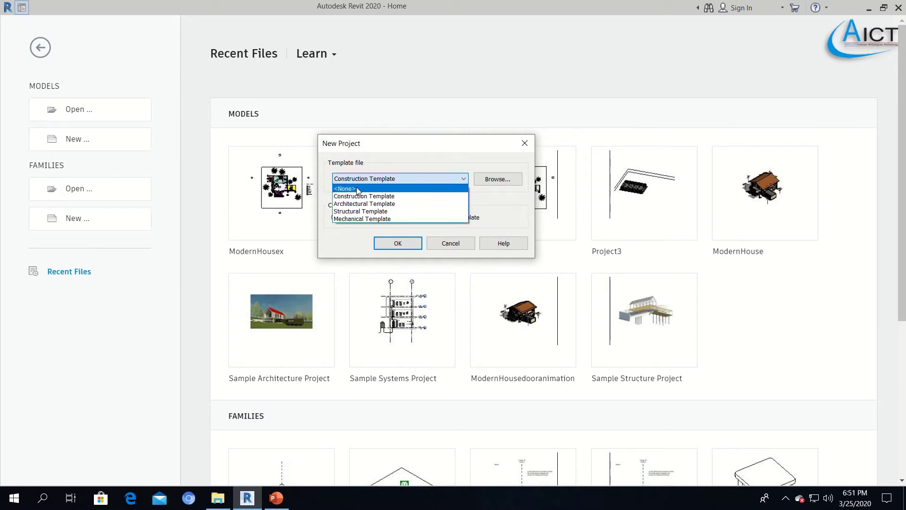
pyautogui.click(357, 189)
pyautogui.click(395, 243)
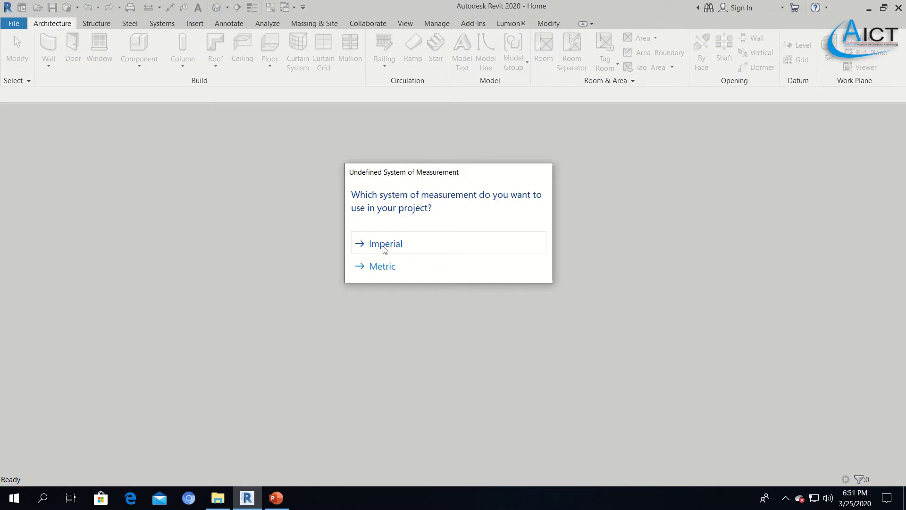
pyautogui.click(385, 244)
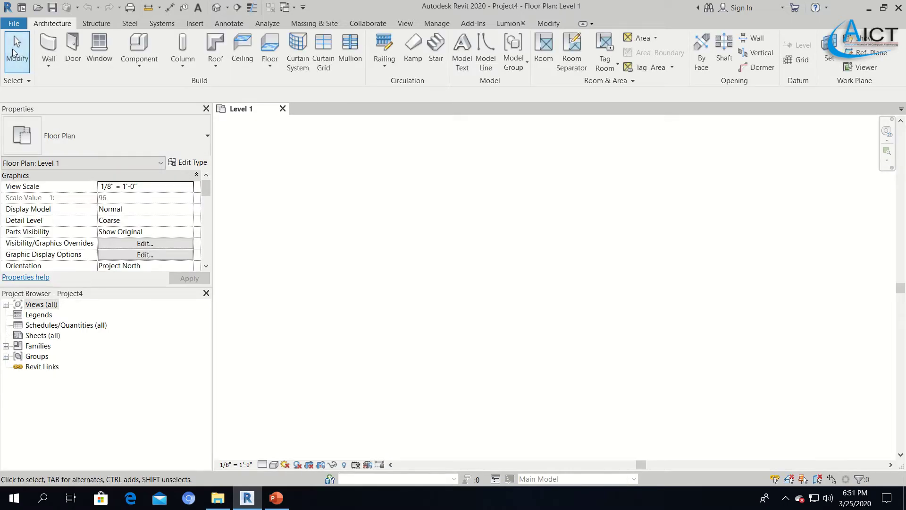
# Step: Draw a rectangle of walls with an unconnected height of 10' 0", about 30' by 14' 6" in plan
pyautogui.click(46, 46)
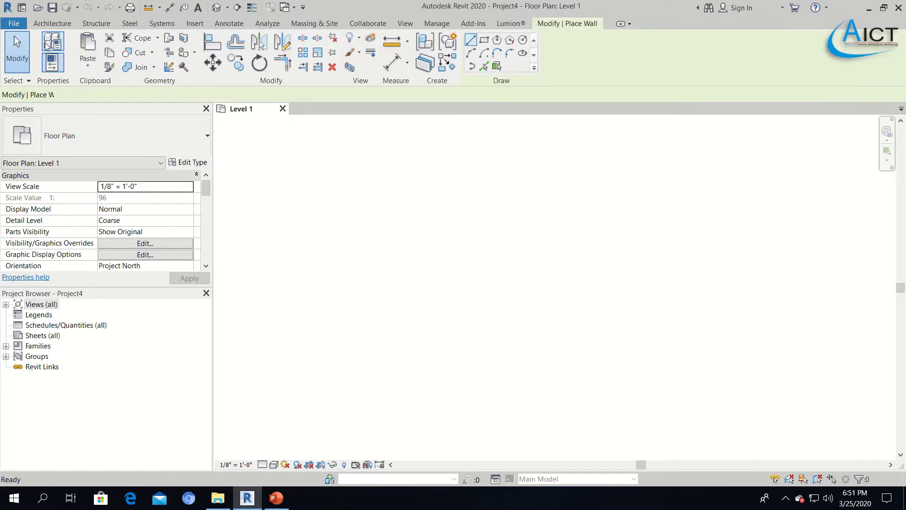
pyautogui.click(130, 256)
pyautogui.moveTo(129, 255); pyautogui.dragTo(99, 258)
pyautogui.write('10\'  0"')
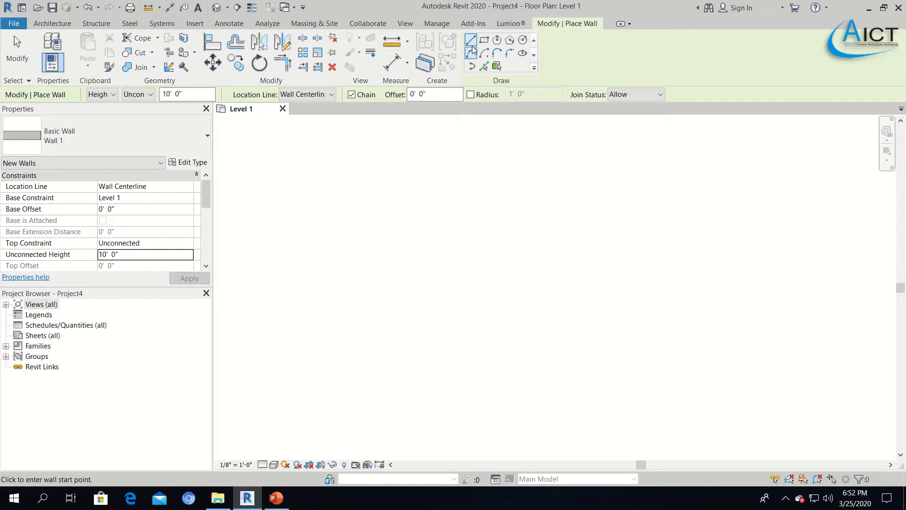
pyautogui.click(484, 39)
pyautogui.click(309, 215)
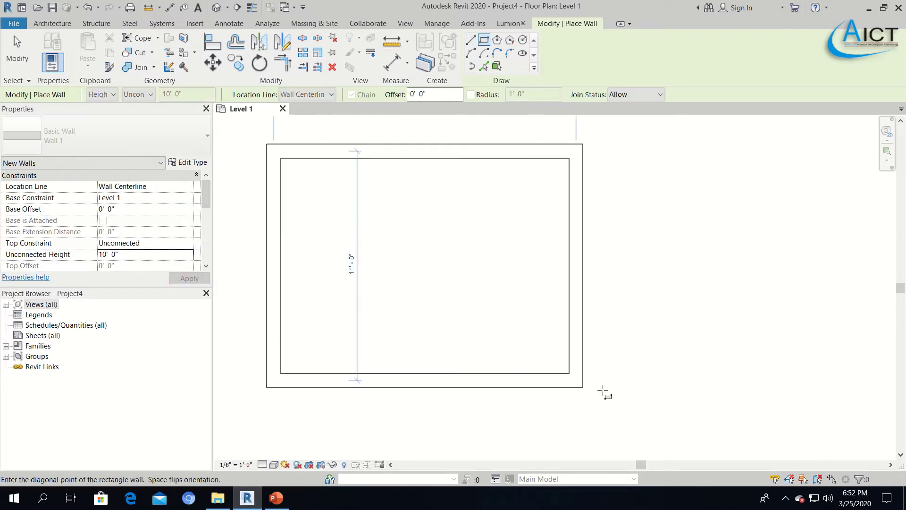
pyautogui.scroll(-1, 721, 419)
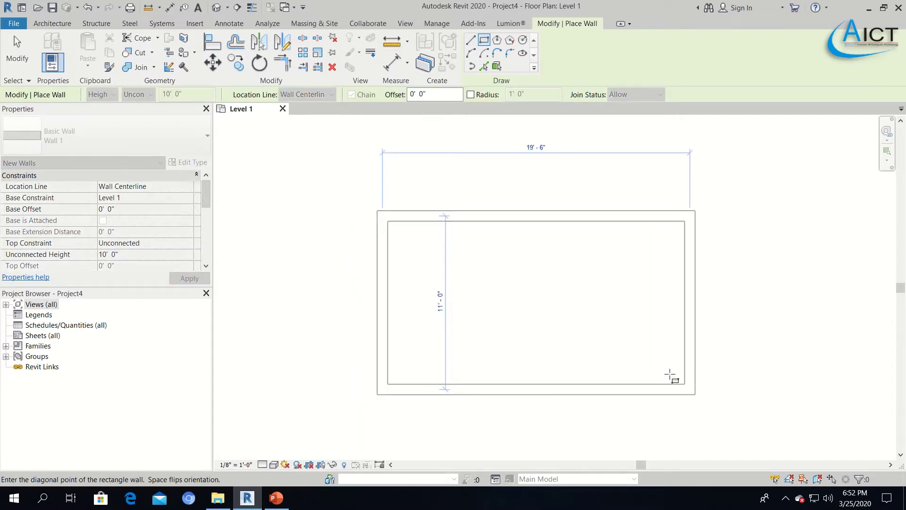
pyautogui.click(857, 445)
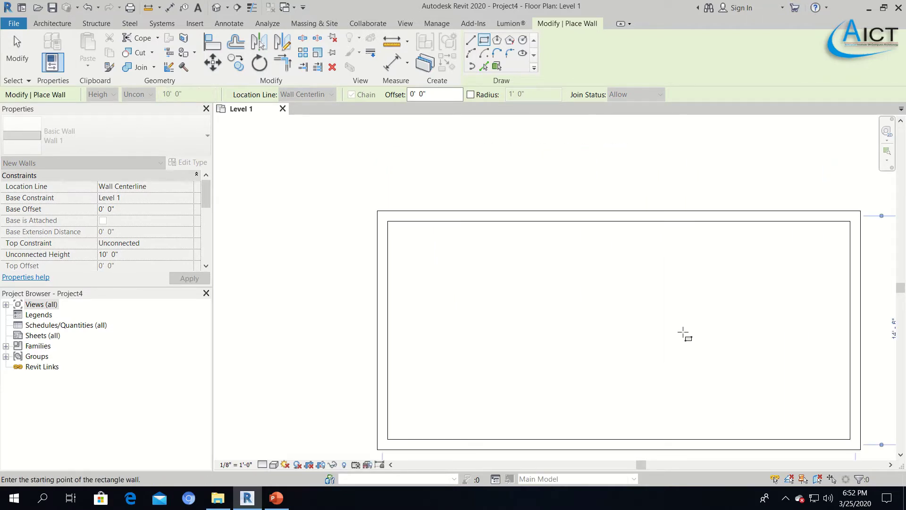
# Step: Draw a dividing wall between the midpoints of the two long walls, splitting the building into equal rooms
pyautogui.moveTo(654, 330); pyautogui.dragTo(567, 292, button='middle')
pyautogui.click(470, 40)
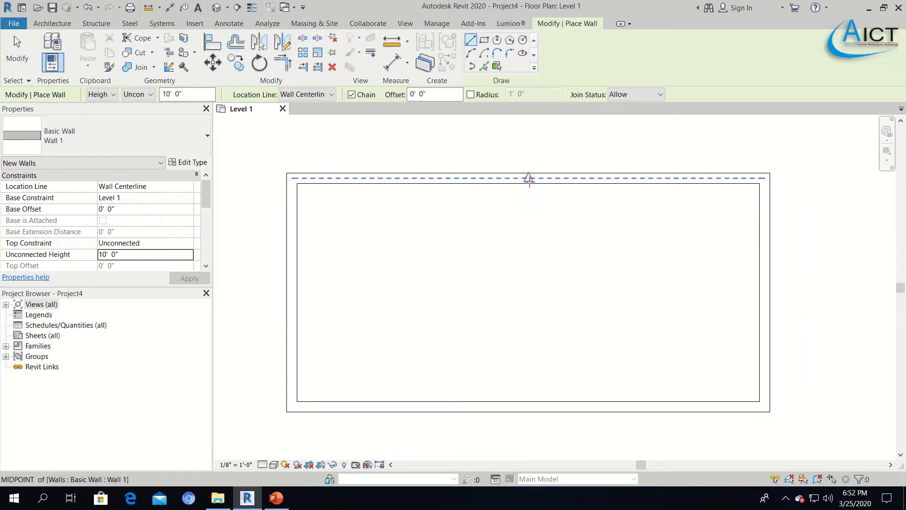
pyautogui.click(528, 178)
pyautogui.click(528, 405)
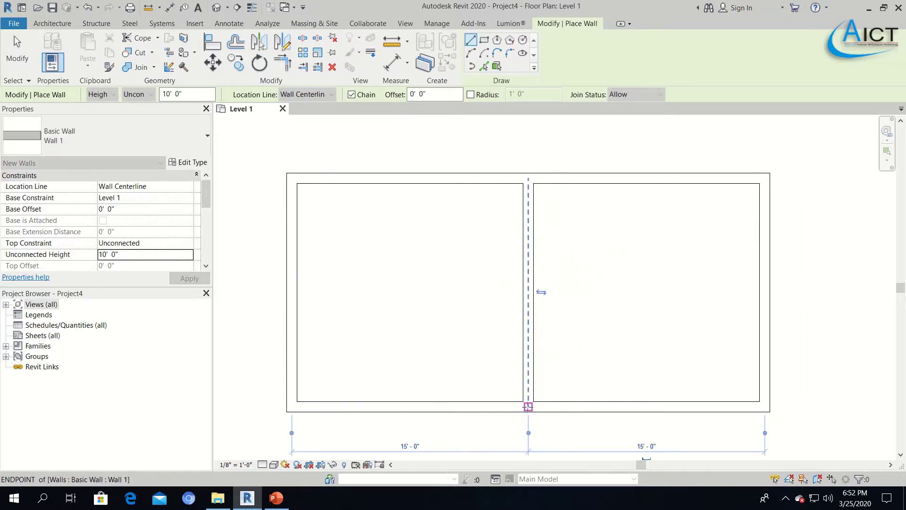
pyautogui.press('Escape')
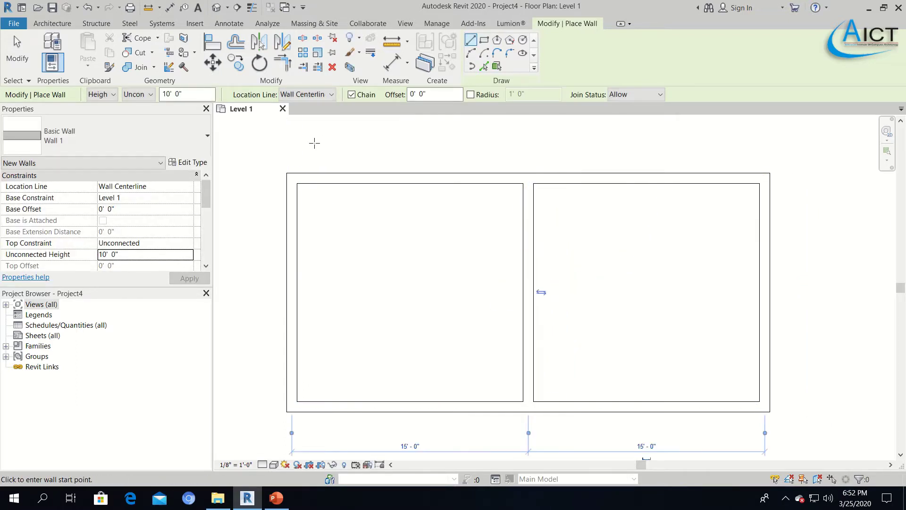
# Step: Create a floor by picking the four outer walls with a 3' 0" outward offset for its boundary
pyautogui.click(52, 23)
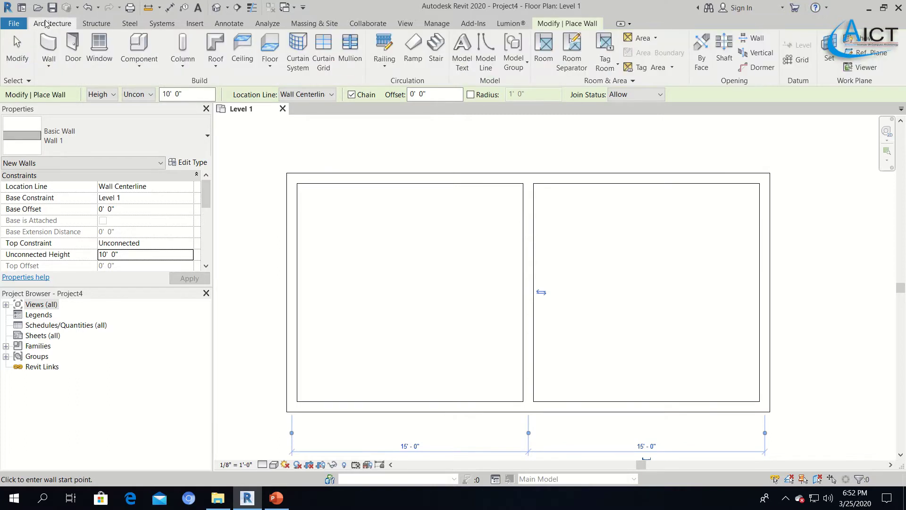
pyautogui.click(270, 46)
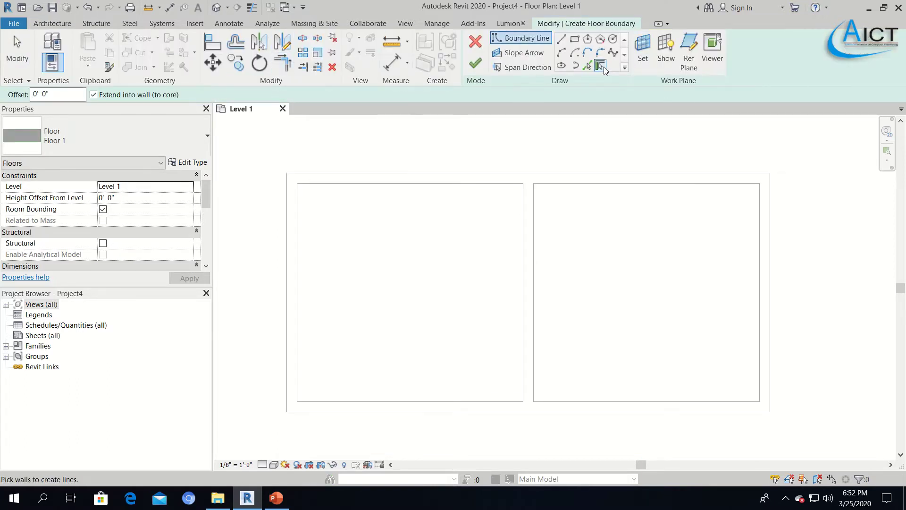
pyautogui.doubleClick(36, 95)
pyautogui.write('3')
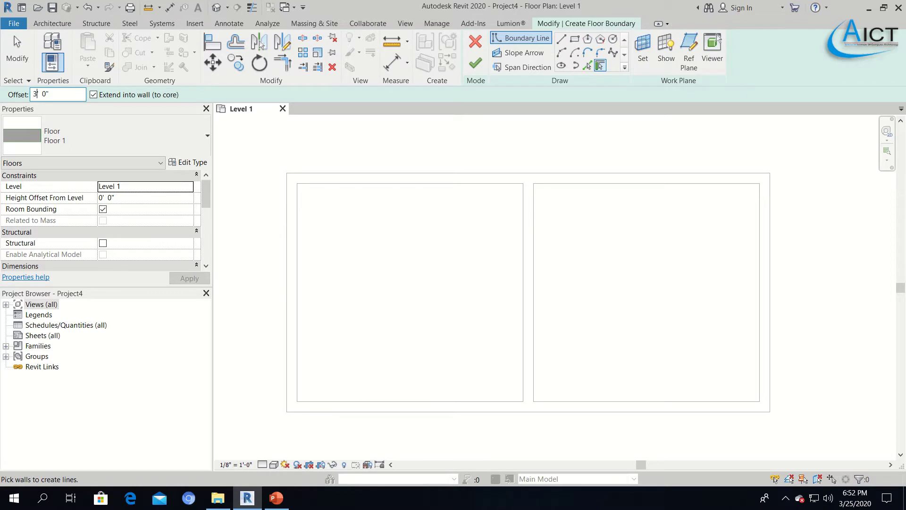
pyautogui.click(555, 174)
pyautogui.click(770, 270)
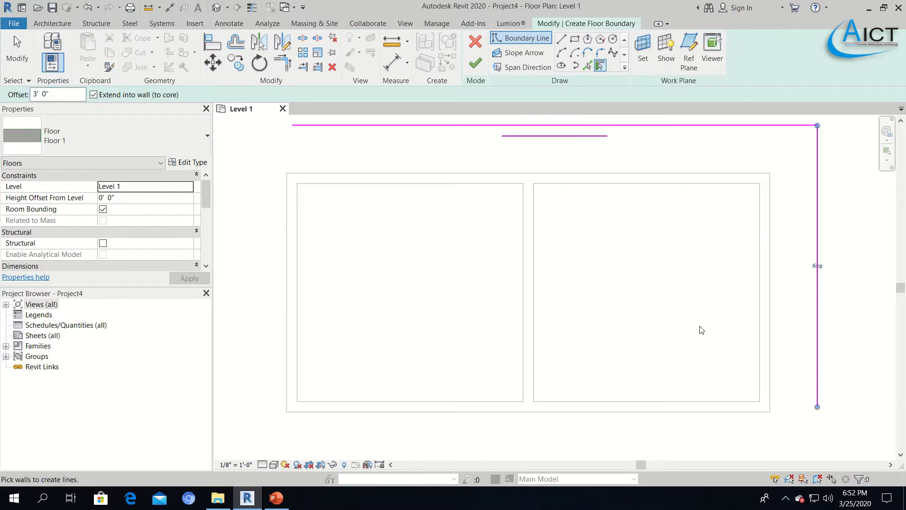
pyautogui.click(604, 420)
pyautogui.click(292, 290)
pyautogui.click(475, 63)
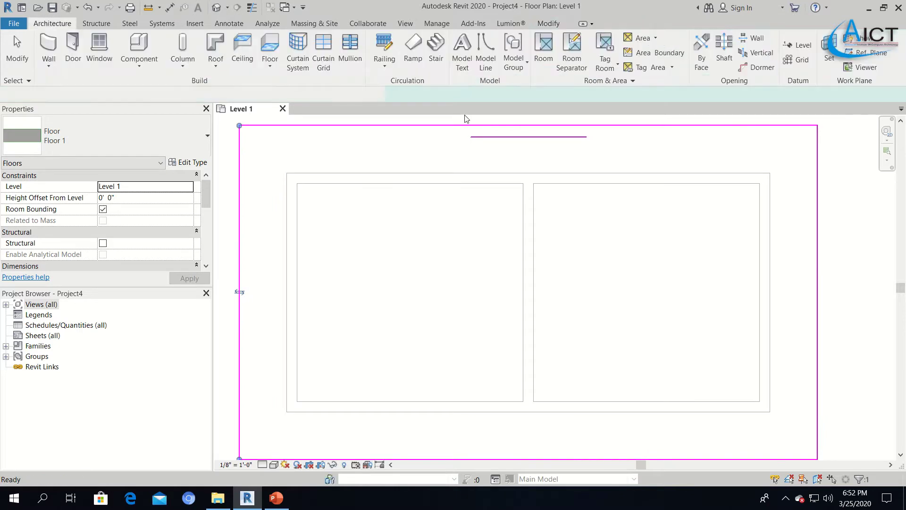
pyautogui.scroll(-3, 468, 267)
pyautogui.click(721, 259)
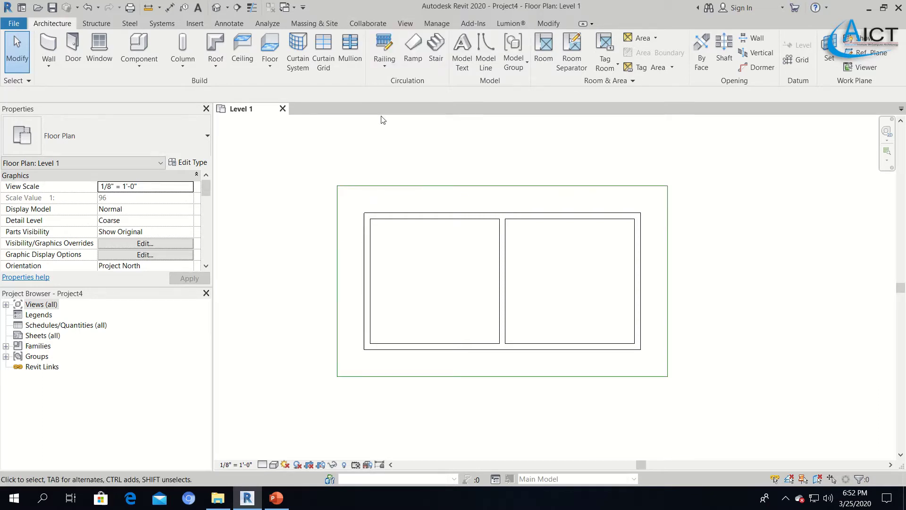
# Step: Place four elevation markers around the building, one facing each outer wall
pyautogui.click(406, 24)
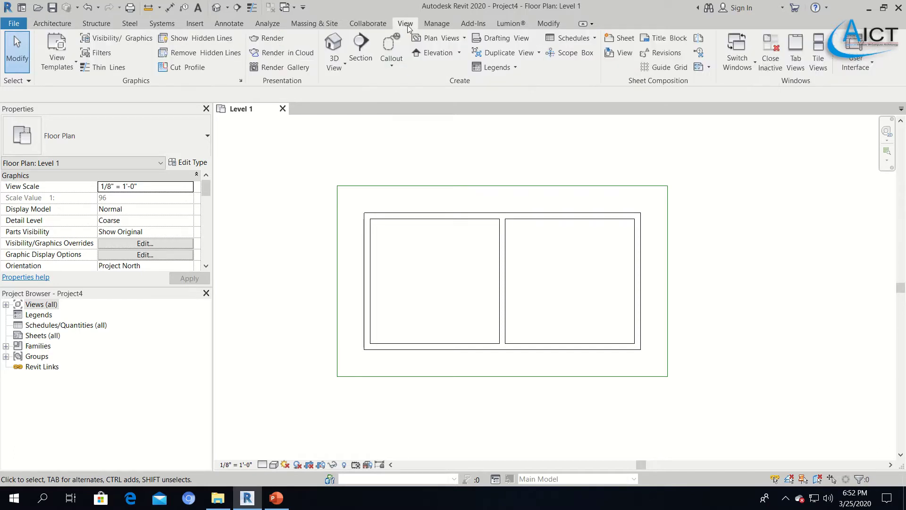
pyautogui.click(427, 53)
pyautogui.click(506, 141)
pyautogui.click(733, 291)
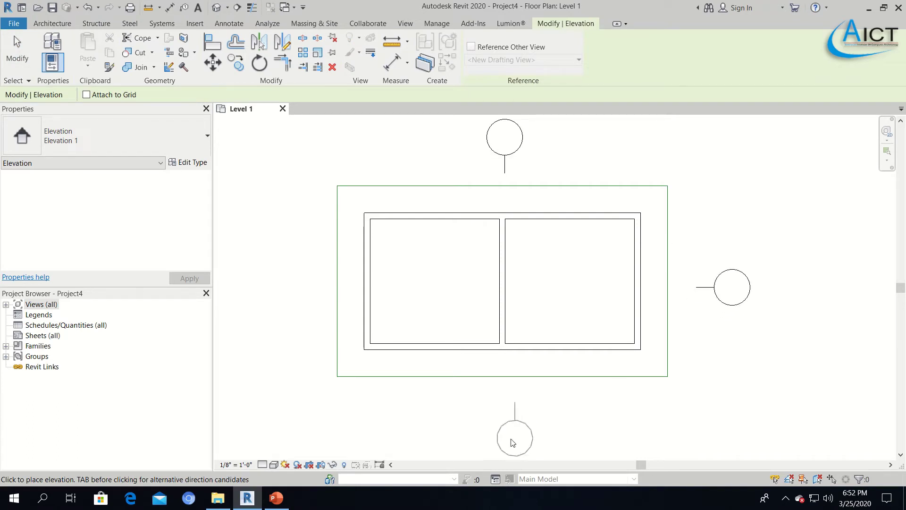
pyautogui.click(512, 442)
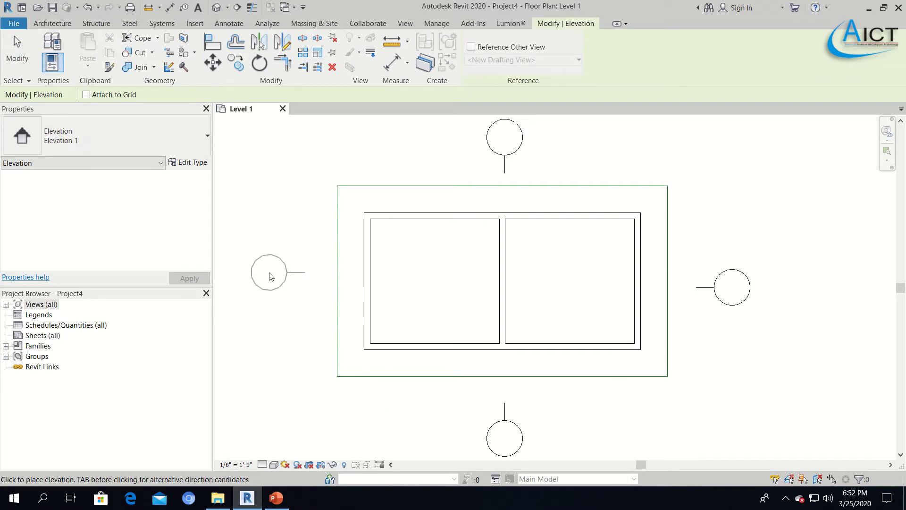
pyautogui.click(275, 279)
pyautogui.click(14, 49)
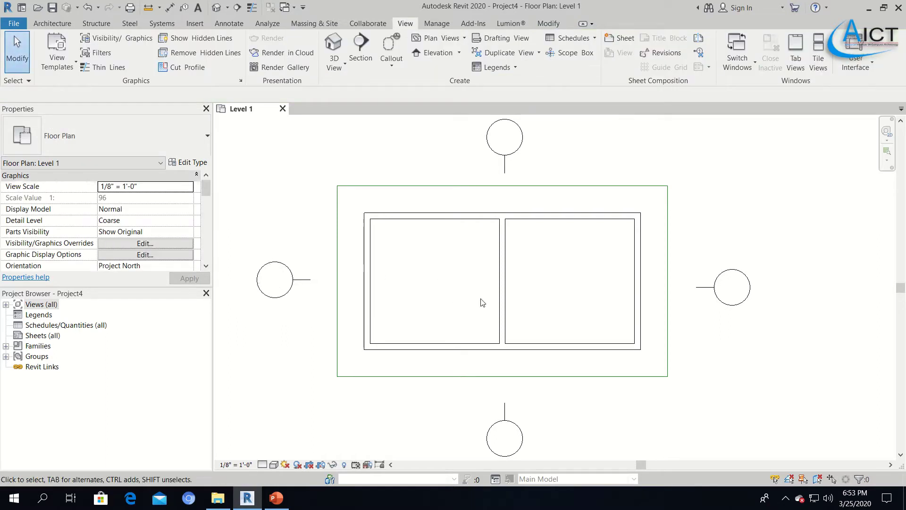
# Step: Start editing the profile of the right-hand end wall in the Elevation 2 - a view
pyautogui.click(636, 286)
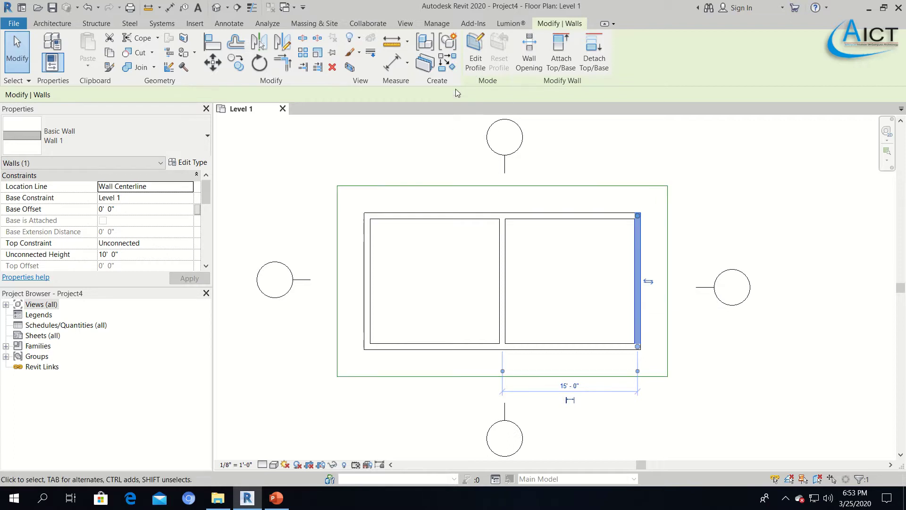
pyautogui.click(472, 66)
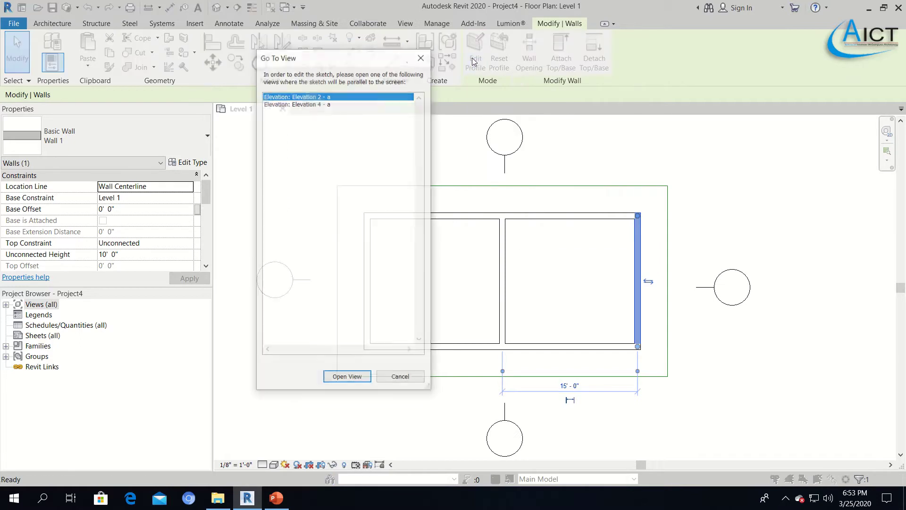
pyautogui.moveTo(325, 391); pyautogui.dragTo(338, 258)
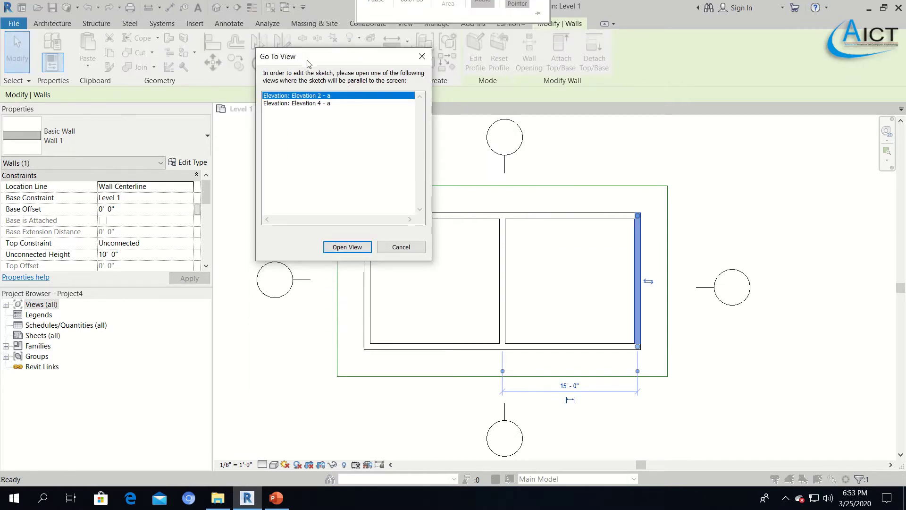
pyautogui.moveTo(288, 56); pyautogui.dragTo(309, 139)
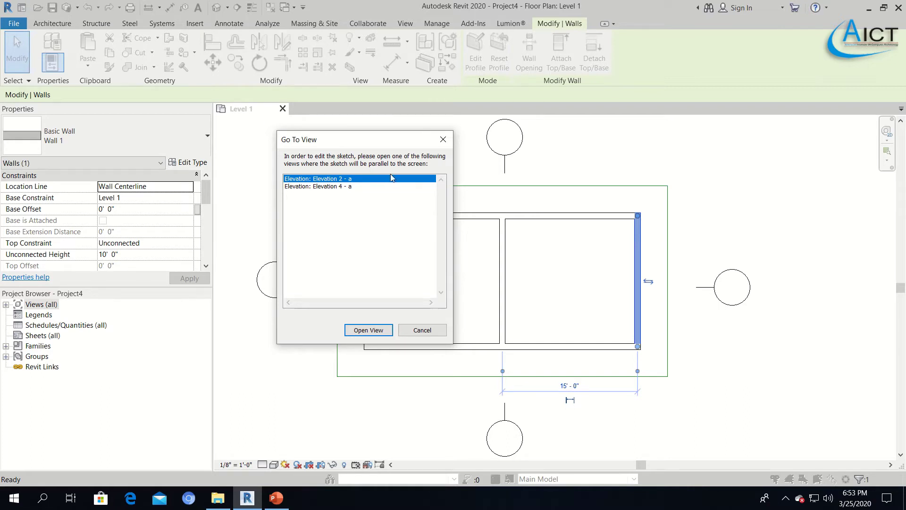
pyautogui.click(324, 187)
pyautogui.click(324, 182)
pyautogui.click(325, 187)
pyautogui.click(328, 179)
pyautogui.click(368, 330)
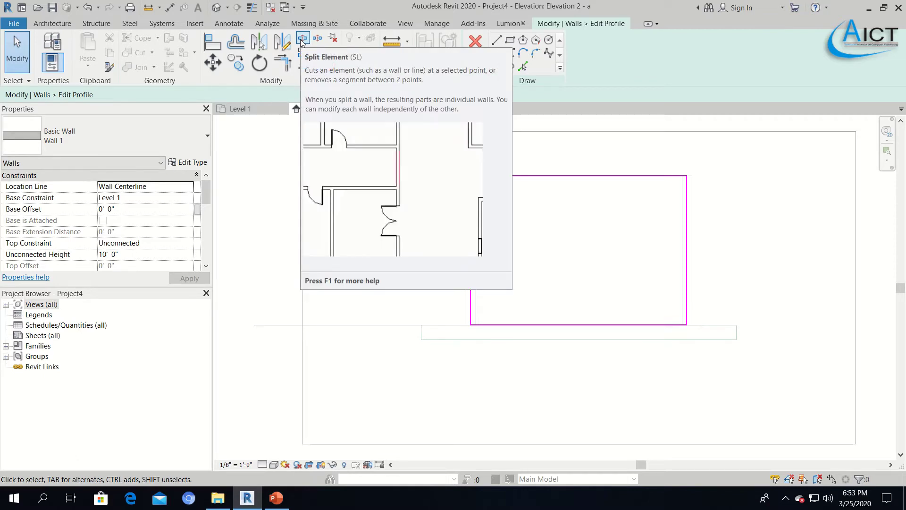
# Step: Split the wall profile's bottom line 4' 0" from each end and delete the middle segment
pyautogui.click(302, 39)
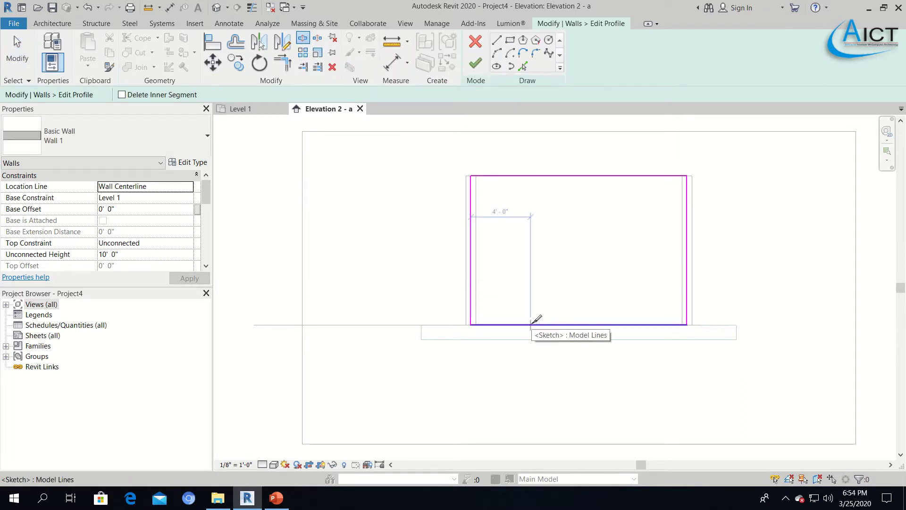
pyautogui.click(532, 325)
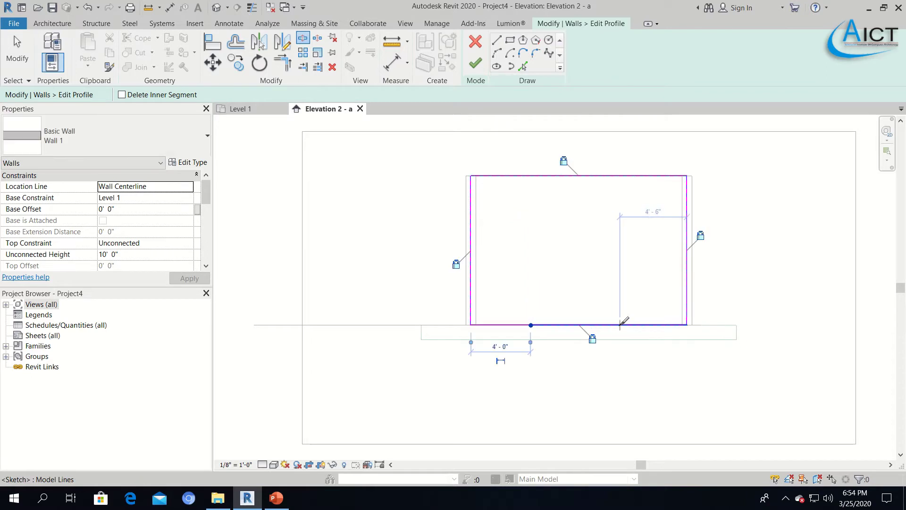
pyautogui.click(620, 324)
pyautogui.press('Escape')
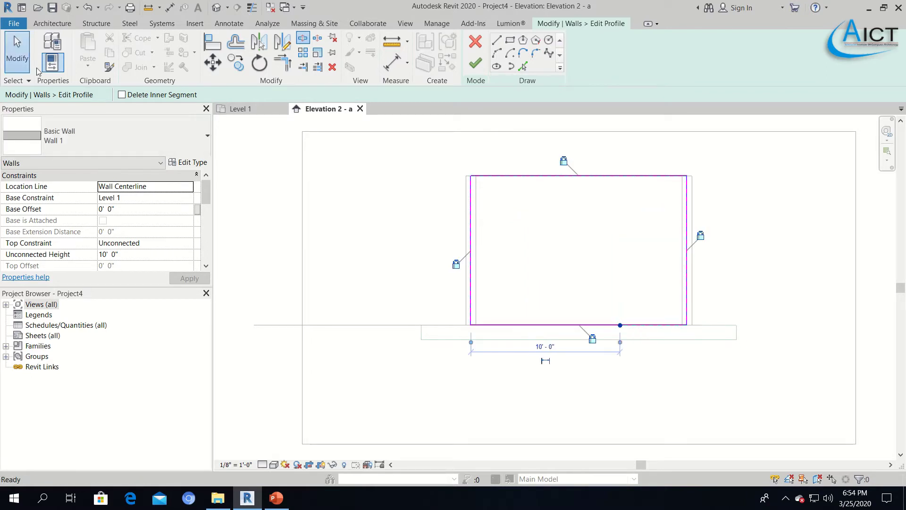
pyautogui.click(543, 325)
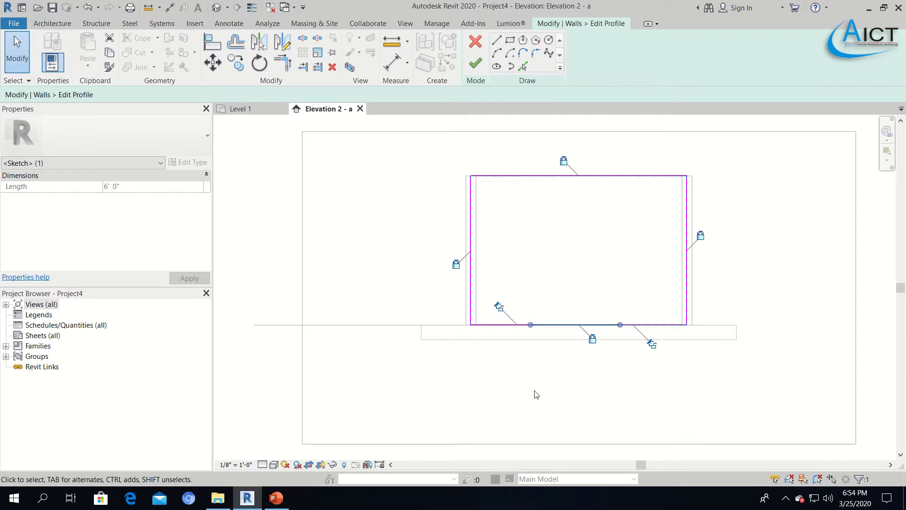
pyautogui.press('Delete')
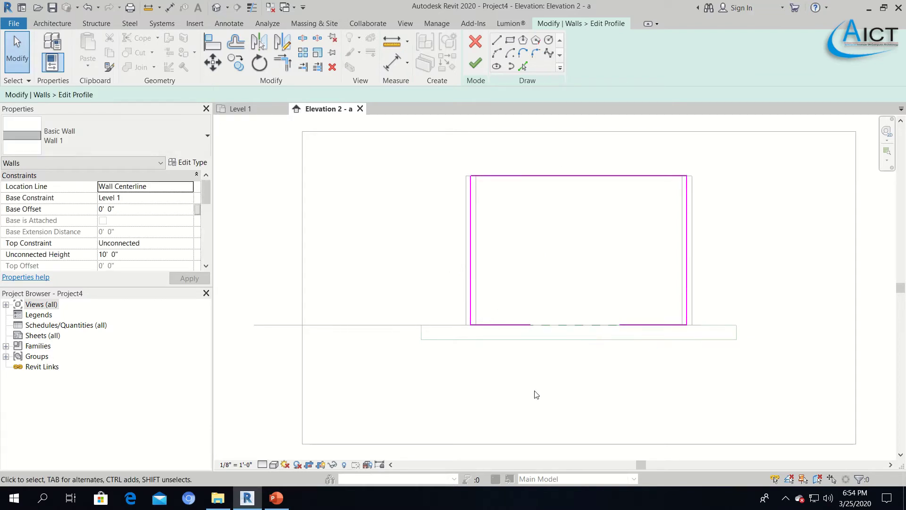
# Step: Draw a 4' vertical profile line upward from the left end of the gap in the bottom line
pyautogui.click(496, 39)
pyautogui.click(531, 325)
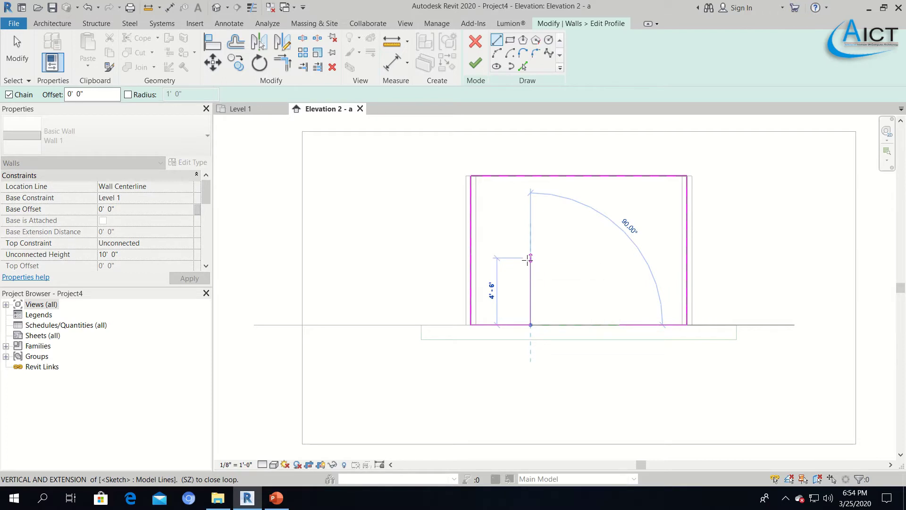
pyautogui.write('4')
pyautogui.press('Return')
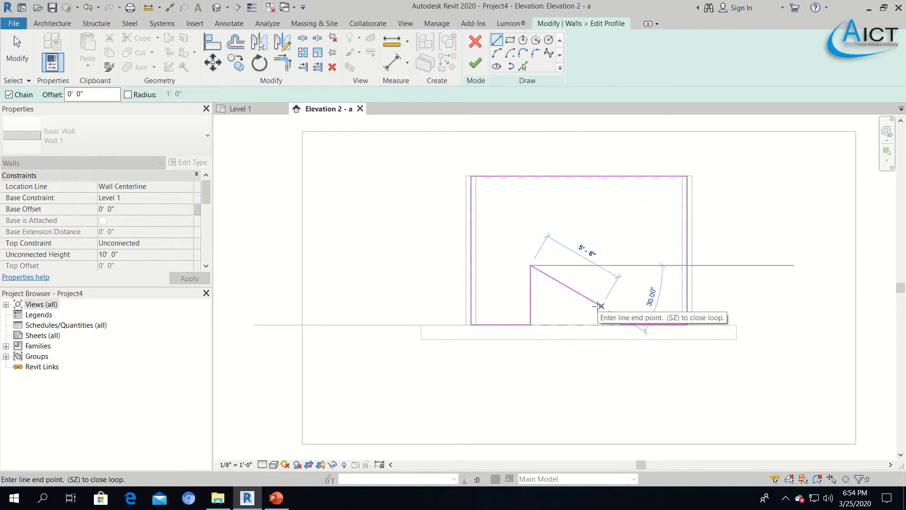
pyautogui.press('Escape')
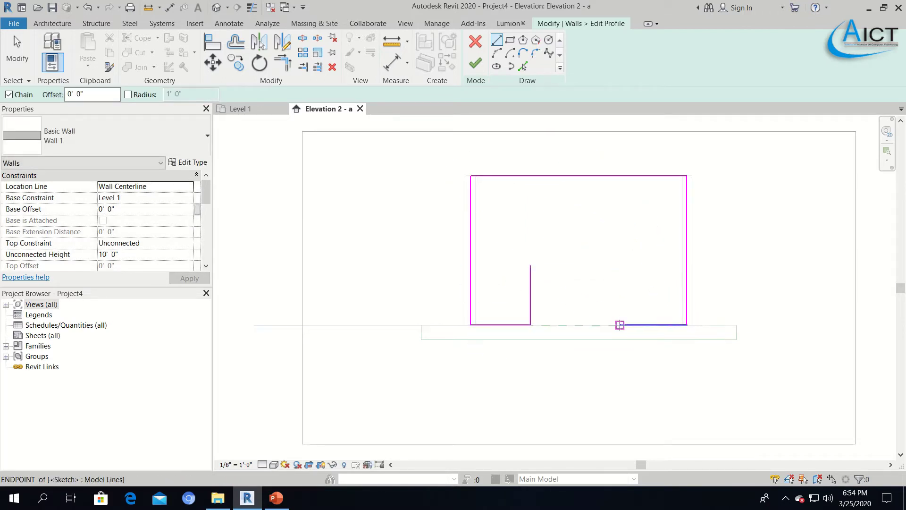
# Step: Draw a 4' vertical profile line upward from the right end of the gap in the bottom line
pyautogui.click(620, 325)
pyautogui.write('4')
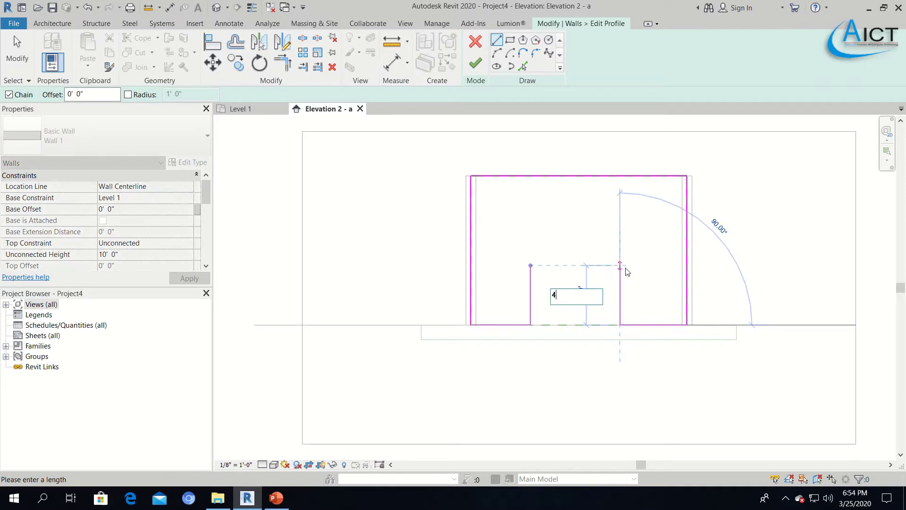
pyautogui.press('Return')
pyautogui.press('Escape')
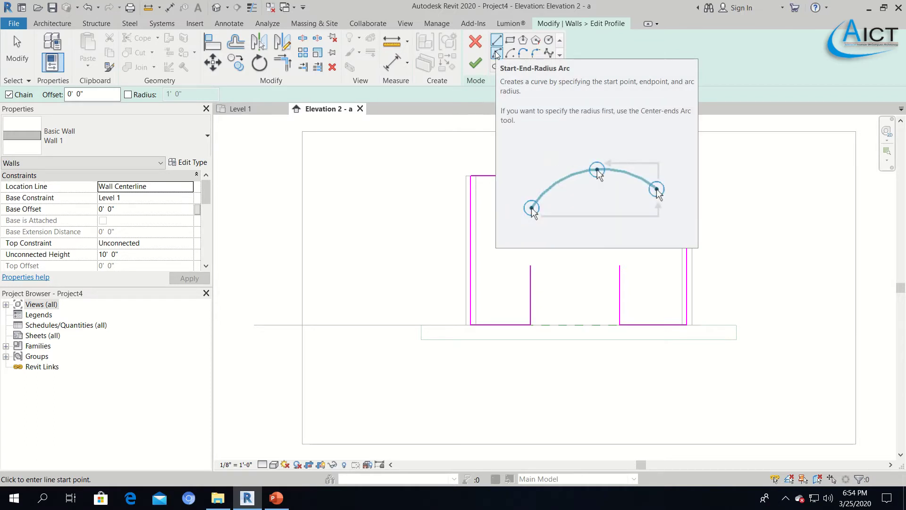
# Step: Join the tops of the two vertical lines with an upward semicircular start-end-radius arc of 3' 0" radius and finish the wall profile
pyautogui.click(497, 53)
pyautogui.click(530, 266)
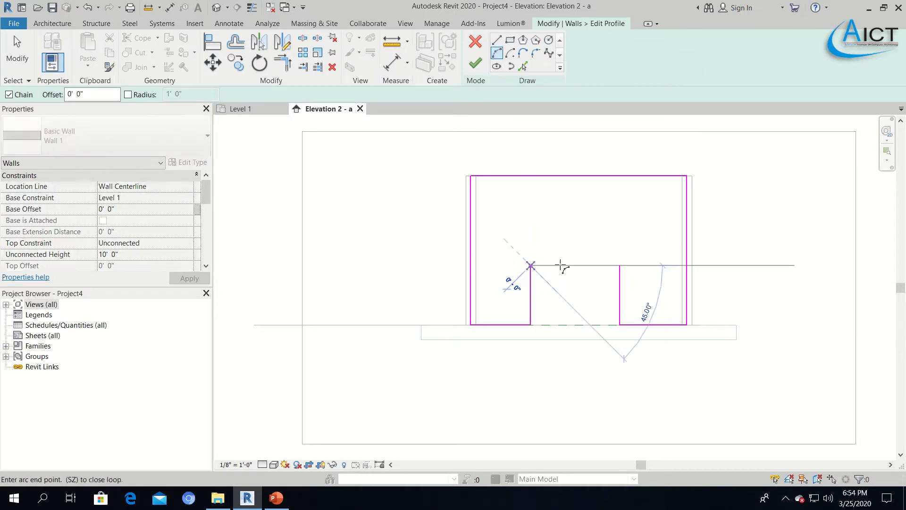
pyautogui.click(620, 266)
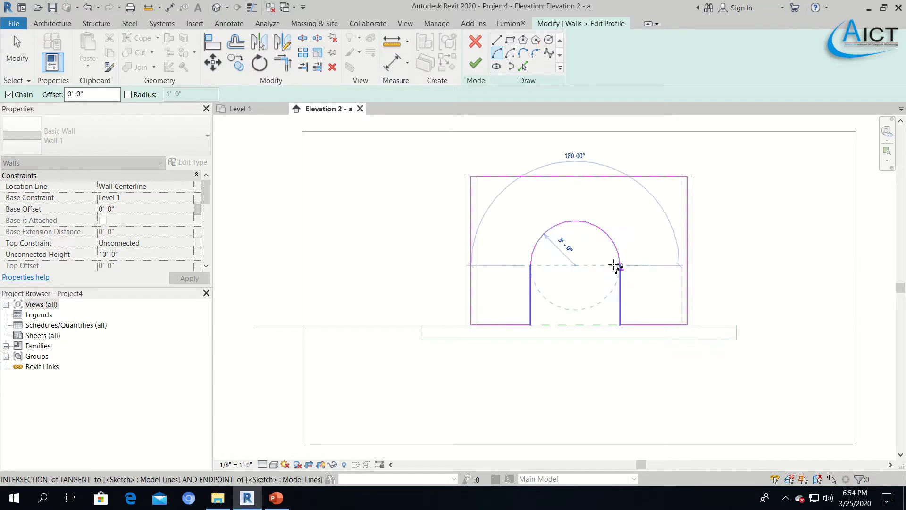
pyautogui.click(575, 221)
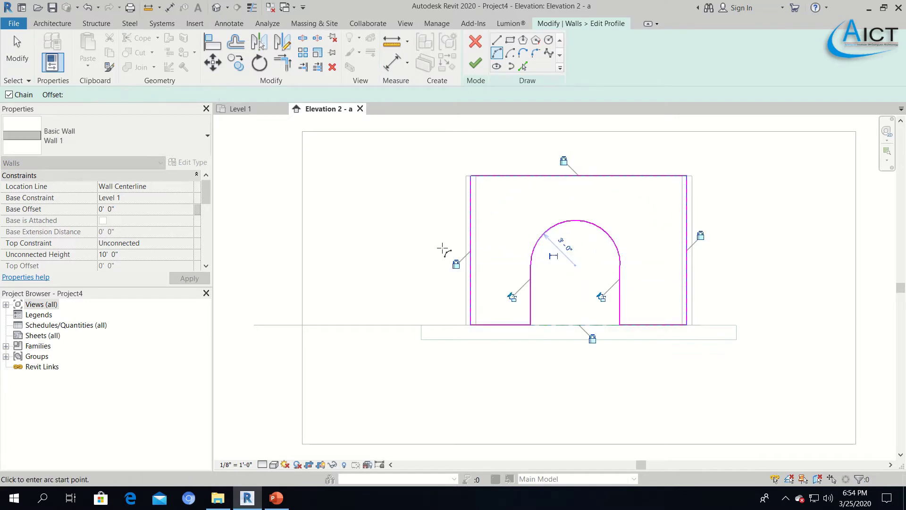
pyautogui.press('Escape')
pyautogui.click(476, 64)
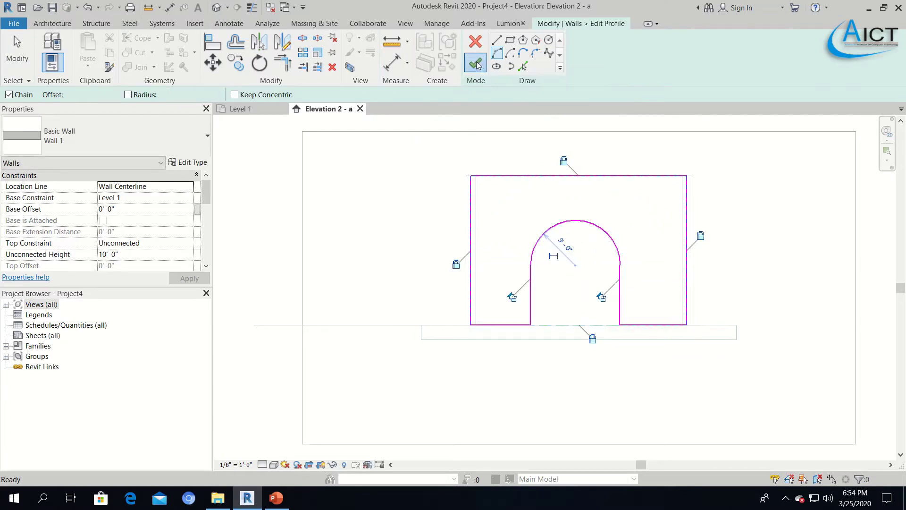
pyautogui.click(396, 177)
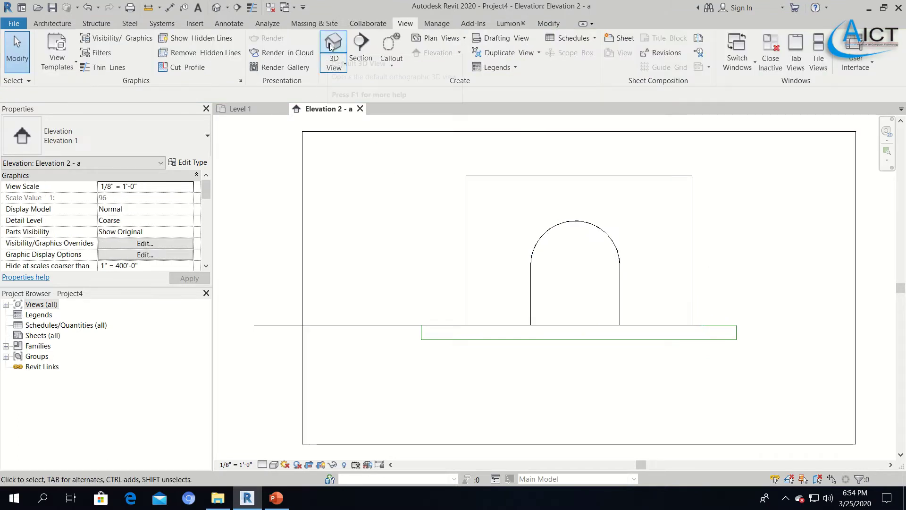
# Step: Open the default 3D view of the building and set its visual style to shaded
pyautogui.click(341, 69)
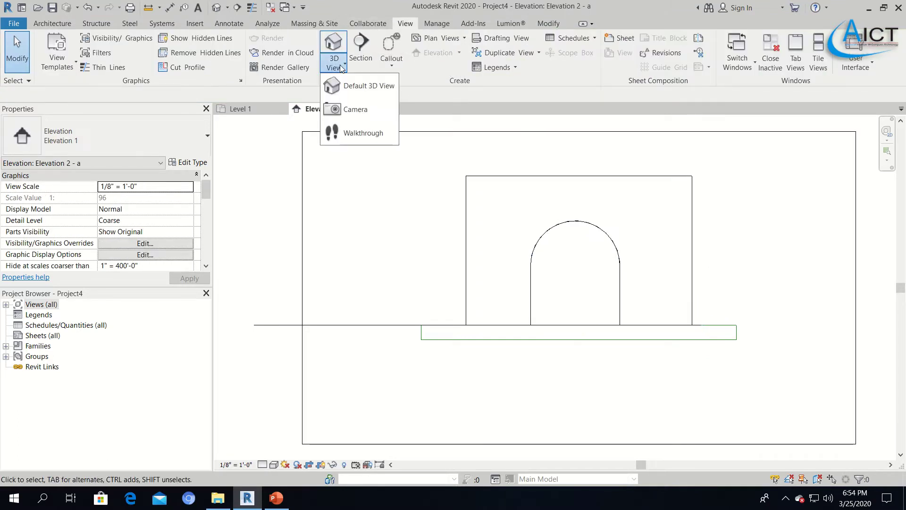
pyautogui.click(352, 87)
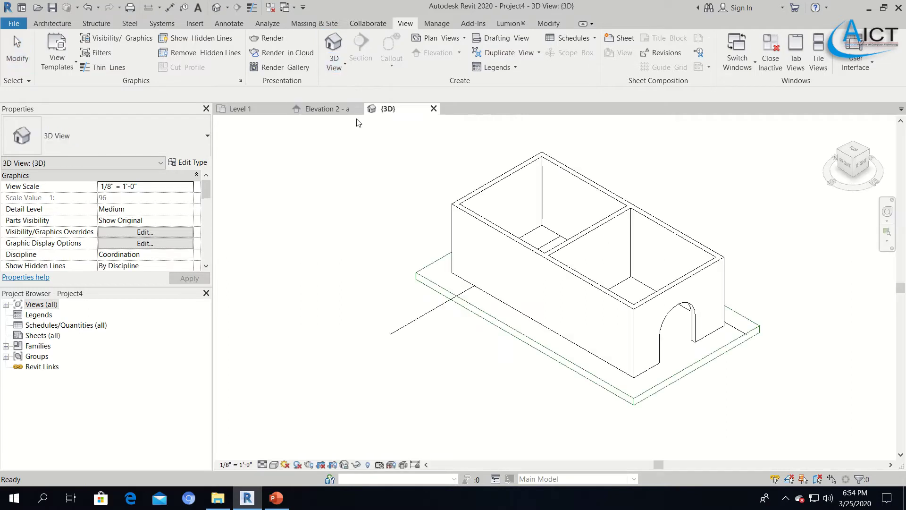
pyautogui.click(274, 465)
pyautogui.click(292, 445)
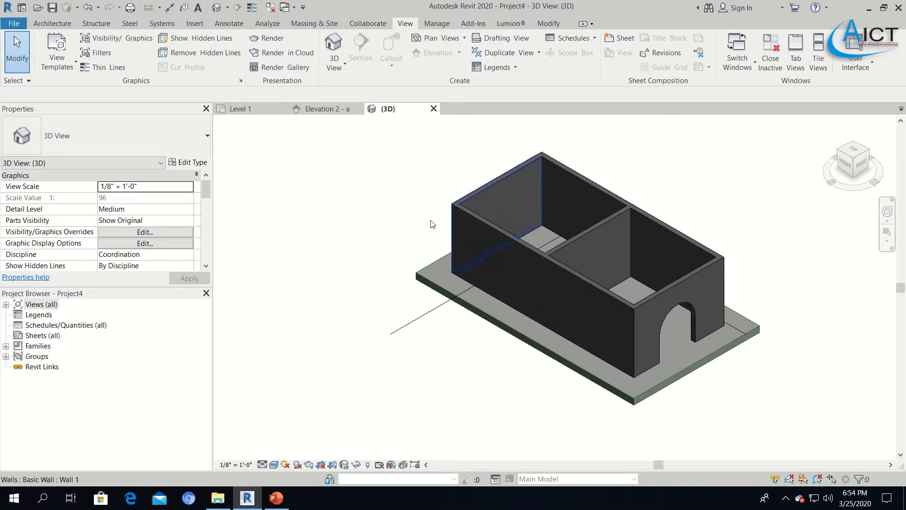
# Step: Start editing the profile of the middle partition wall from the Level 1 plan, using the Elevation 2 - a view
pyautogui.click(242, 109)
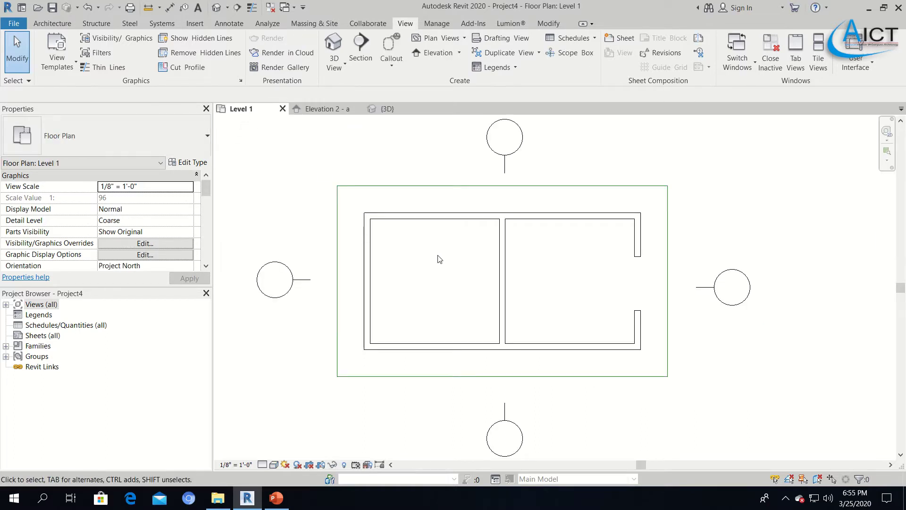
pyautogui.click(503, 285)
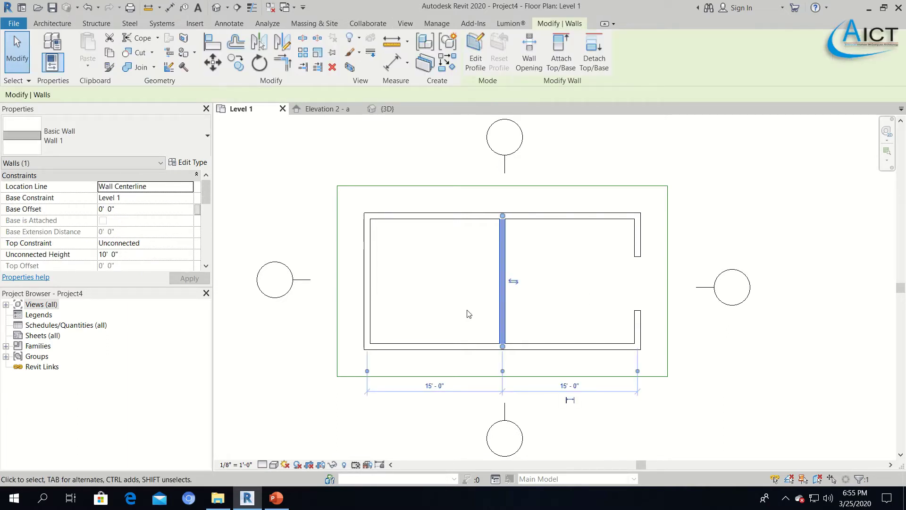
pyautogui.click(475, 52)
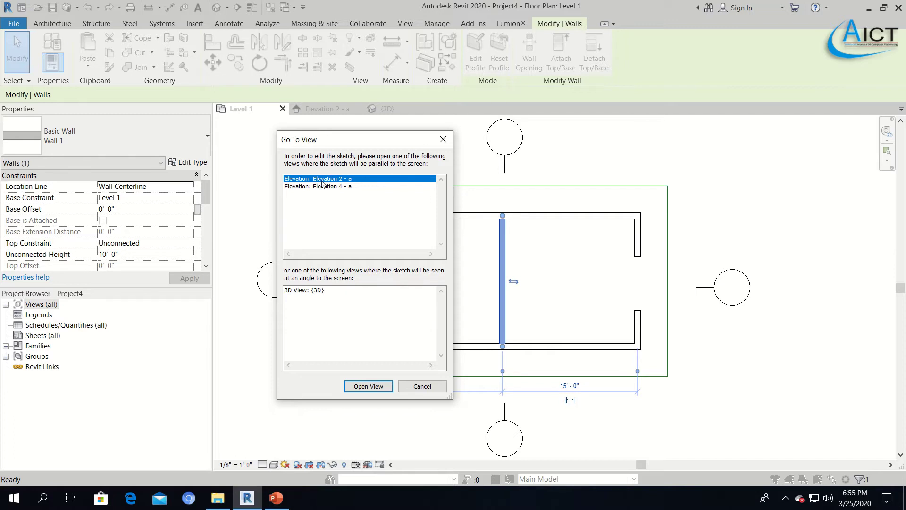
pyautogui.click(359, 388)
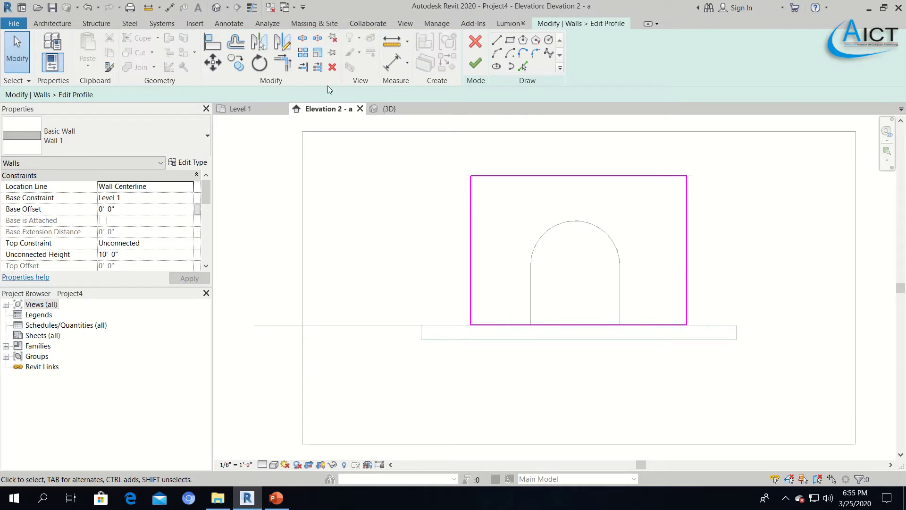
# Step: Split the partition profile's bottom line at about 3' 0" and 12' 0" from its left end and delete the middle segment
pyautogui.click(303, 39)
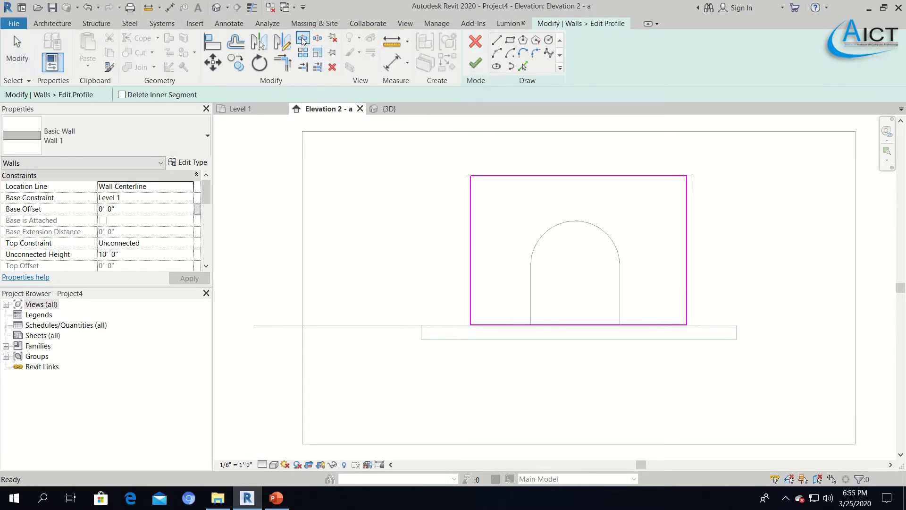
pyautogui.click(516, 325)
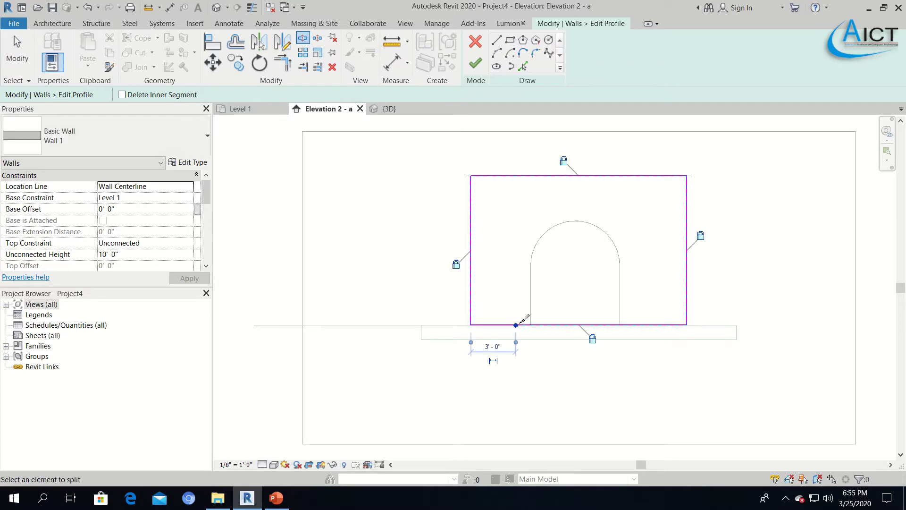
pyautogui.click(650, 324)
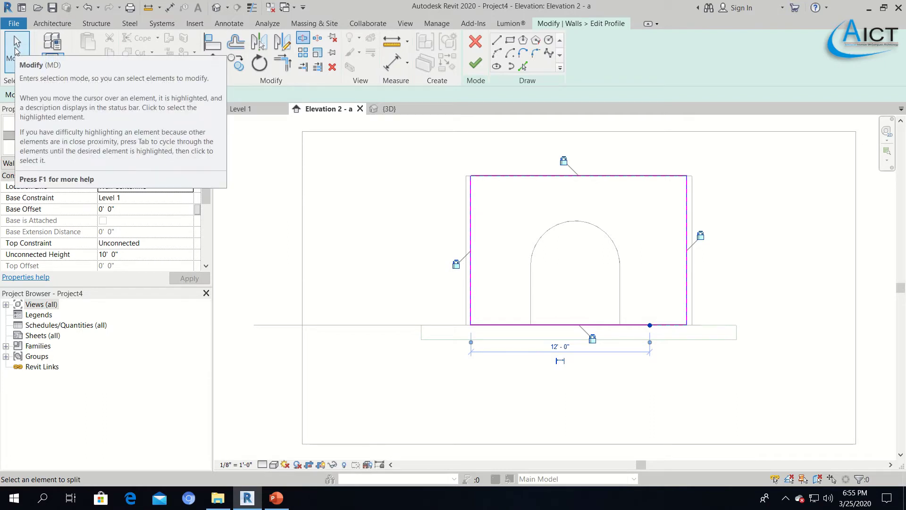
pyautogui.click(15, 47)
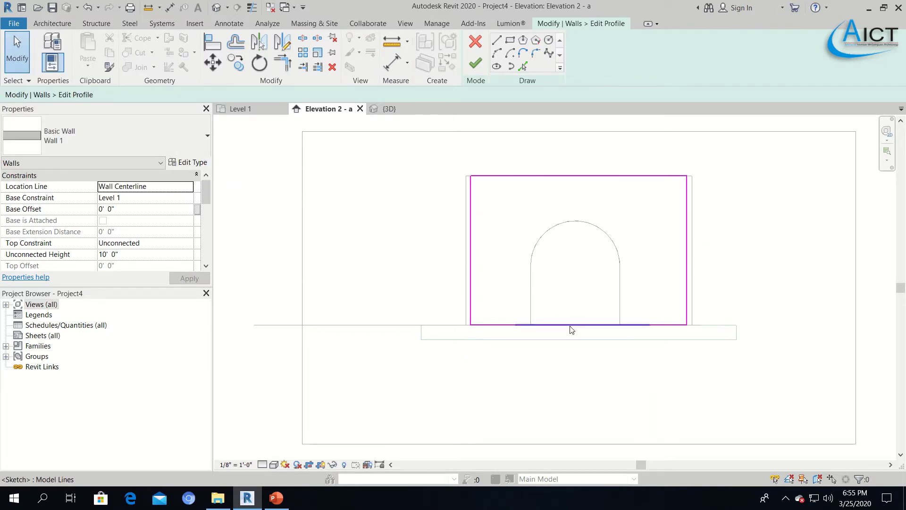
pyautogui.click(571, 328)
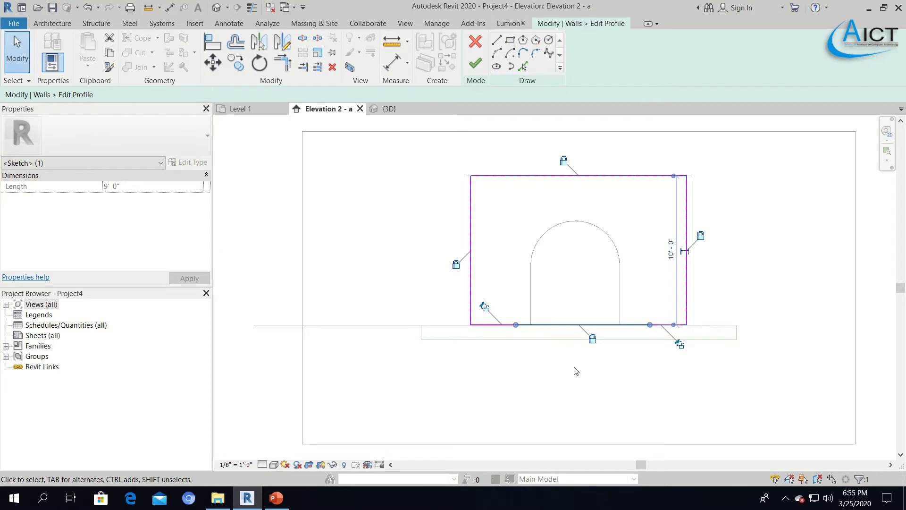
pyautogui.press('Delete')
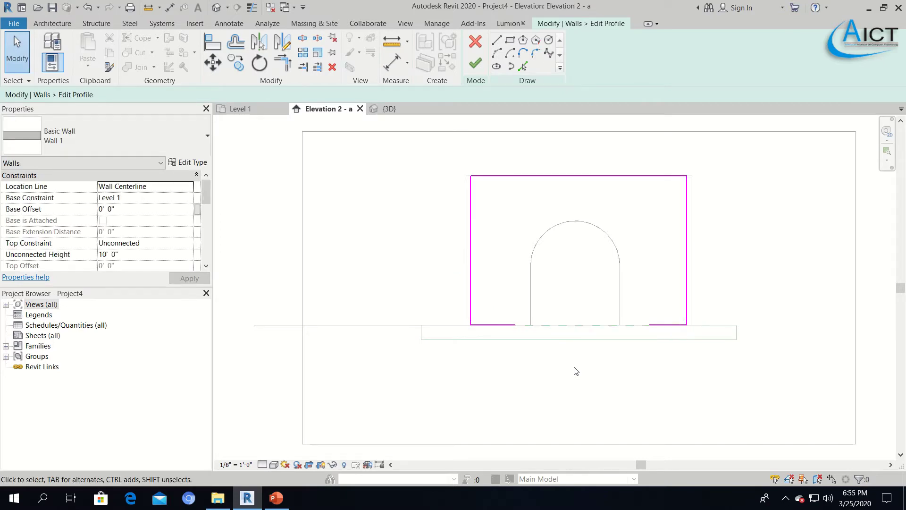
# Step: Draw a 9' vertical profile line upward from each end of the gap in the partition's bottom line
pyautogui.click(496, 40)
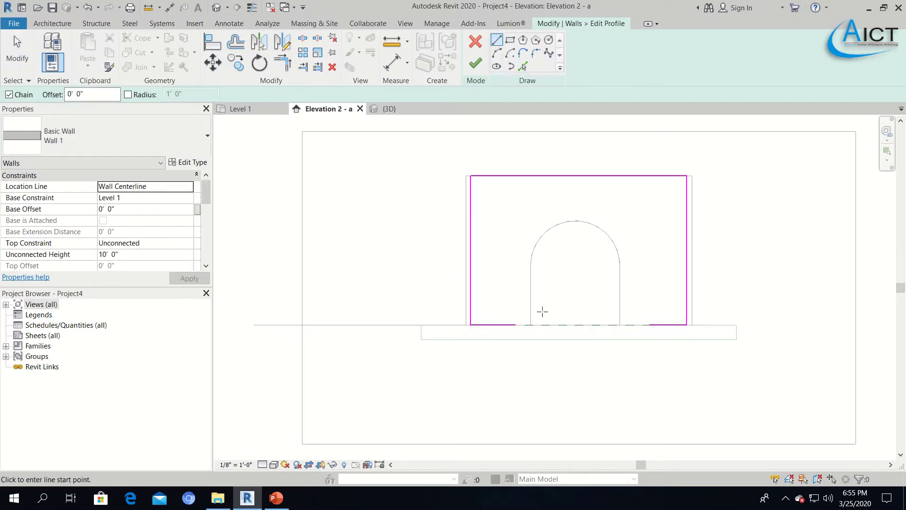
pyautogui.click(516, 325)
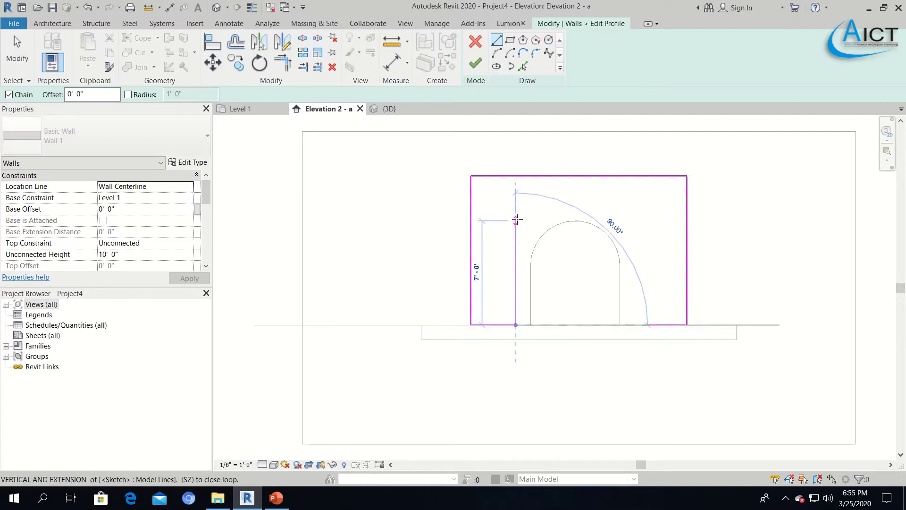
pyautogui.write('9')
pyautogui.press('Return')
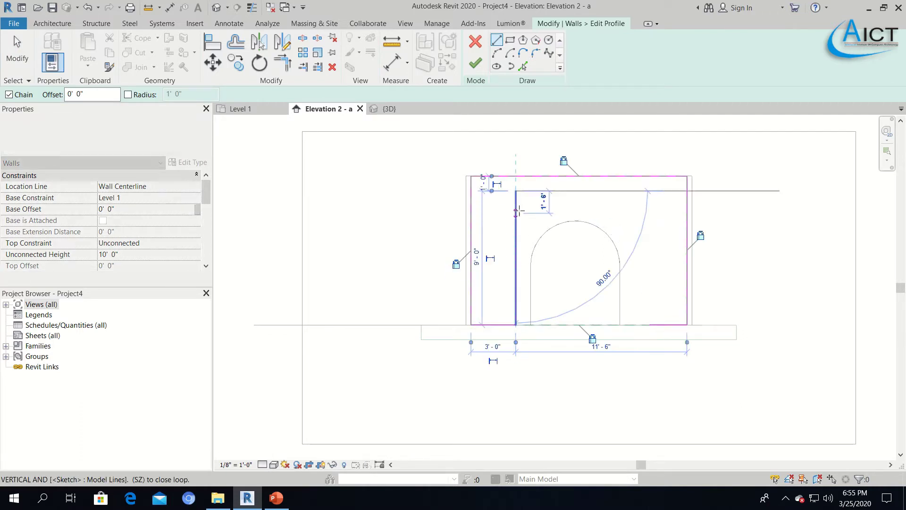
pyautogui.press('Escape')
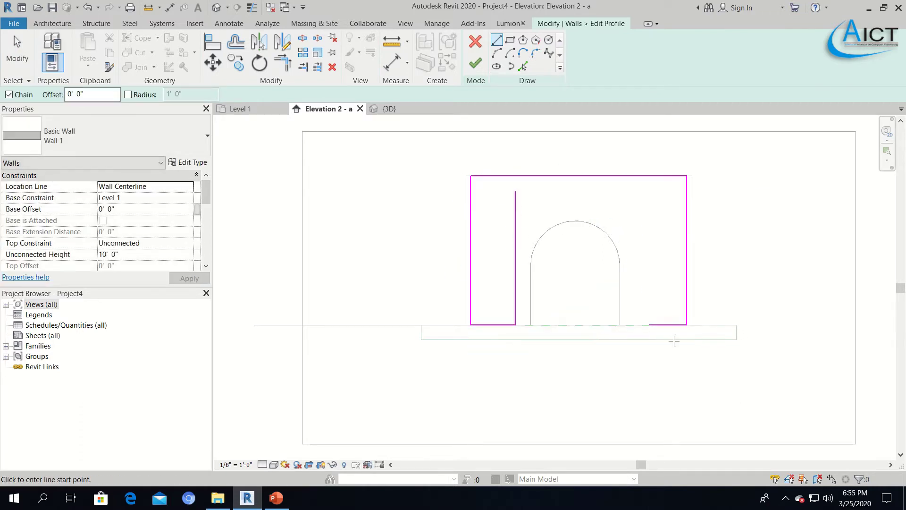
pyautogui.click(649, 325)
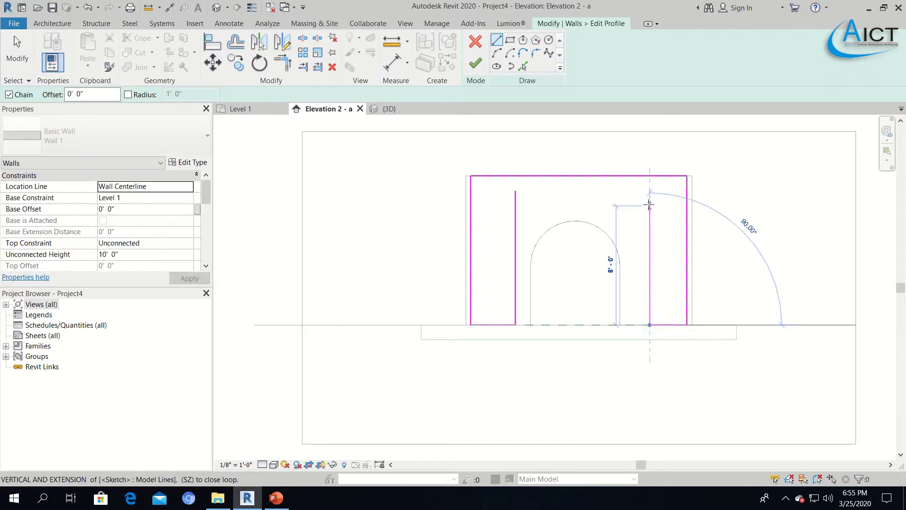
pyautogui.write('9')
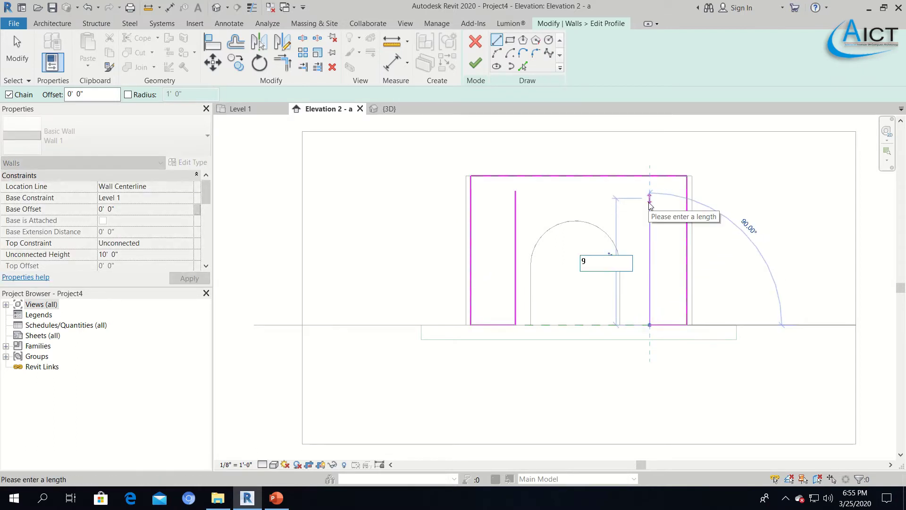
pyautogui.press('Return')
pyautogui.press('Escape')
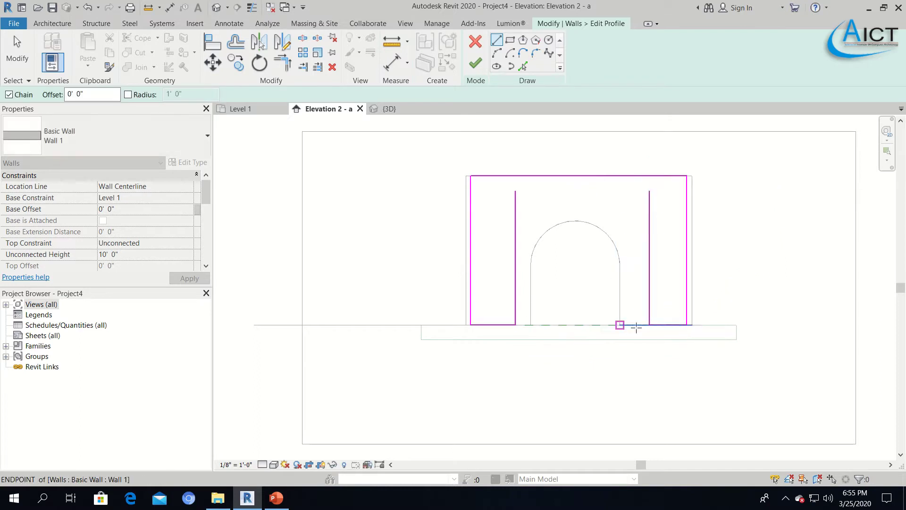
# Step: Join the tops of the 9' lines with a downward-sagging start-end-radius arc of about 8' 10" radius and finish the partition profile
pyautogui.click(495, 56)
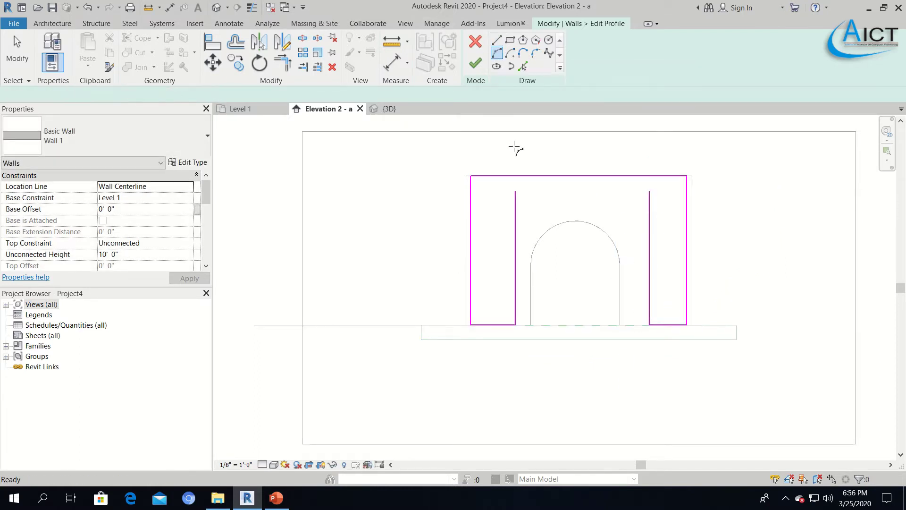
pyautogui.click(515, 191)
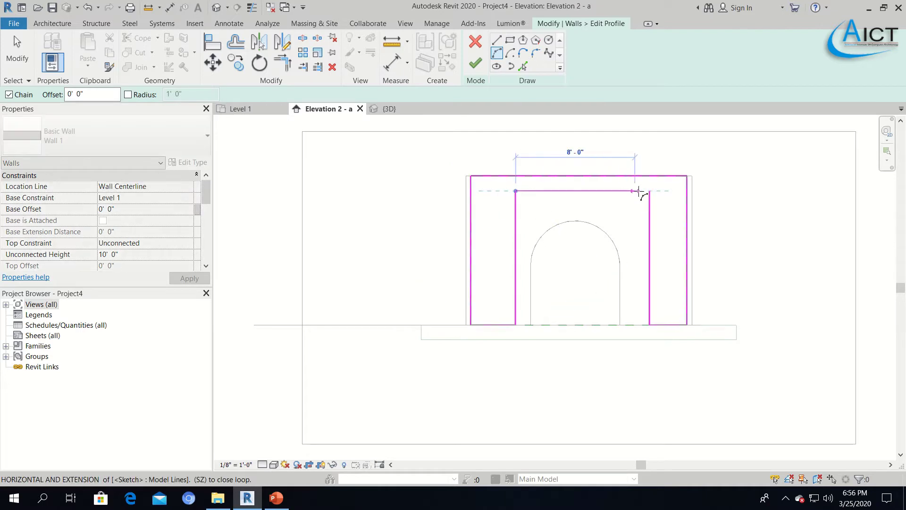
pyautogui.click(650, 191)
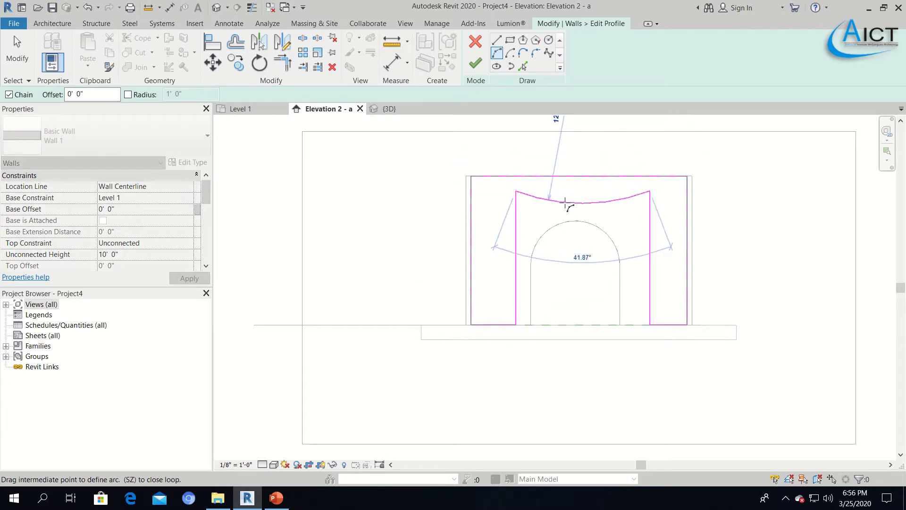
pyautogui.click(564, 206)
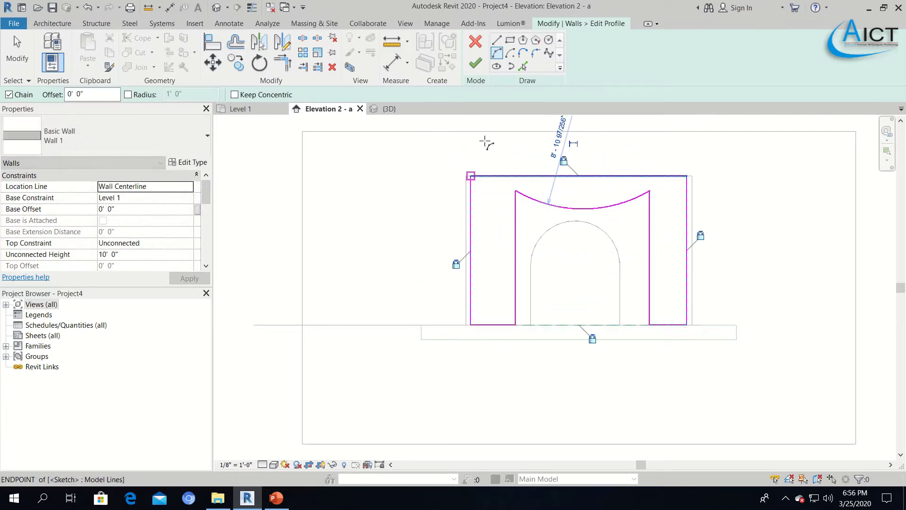
pyautogui.press('Escape')
pyautogui.press('Escape')
pyautogui.click(473, 69)
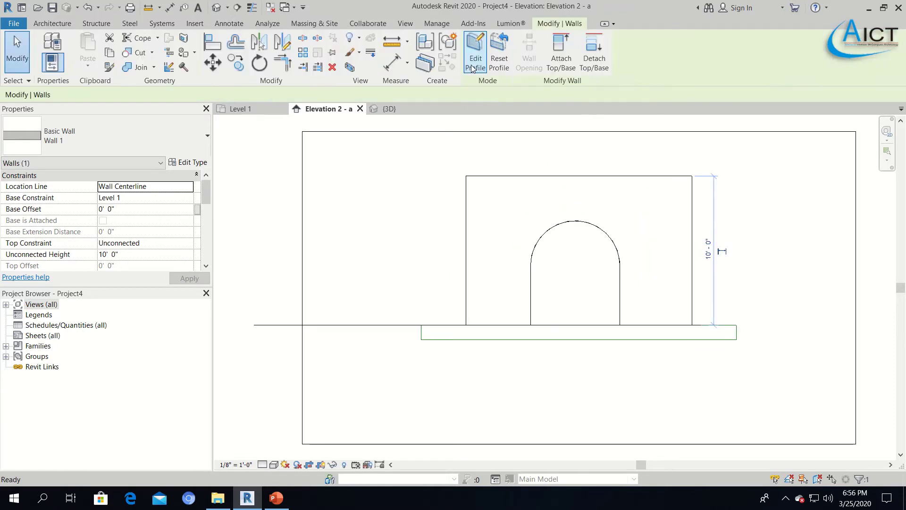
pyautogui.click(431, 182)
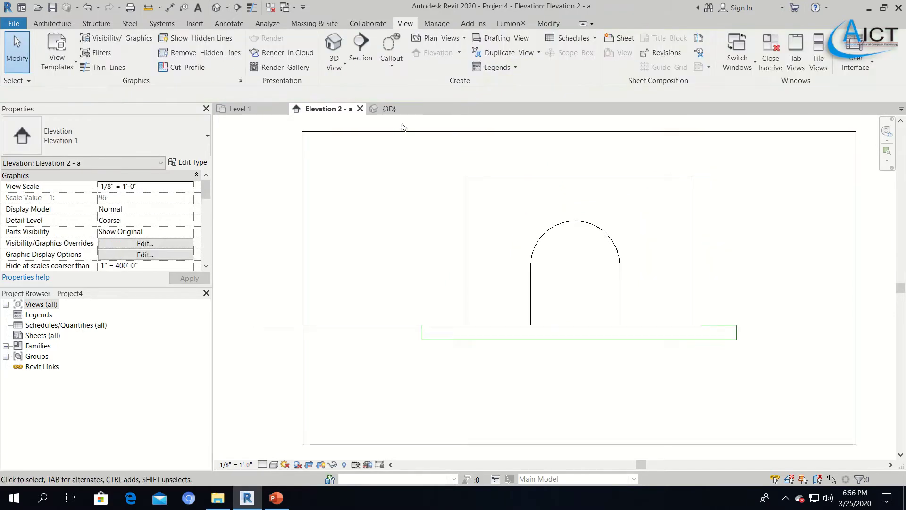
# Step: Inspect the partition wall's opening in the 3D view and return to the Level 1 floor plan
pyautogui.click(390, 109)
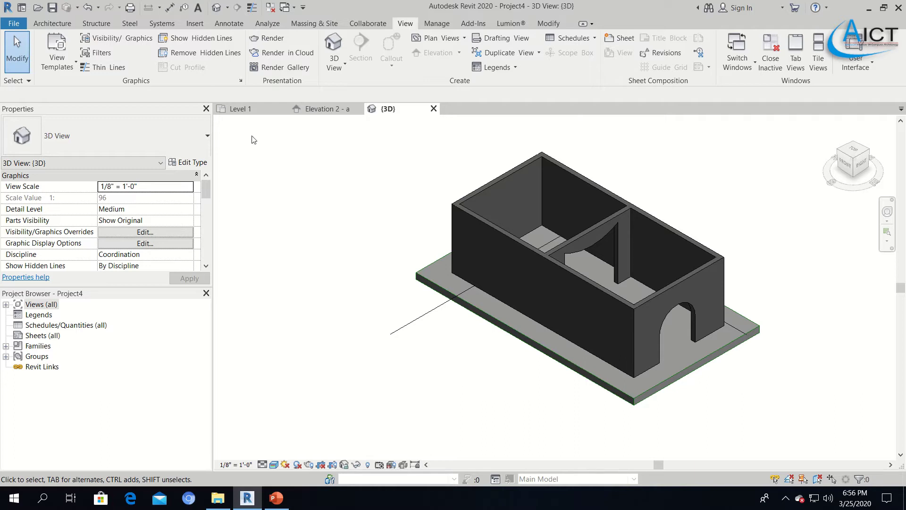
pyautogui.click(242, 109)
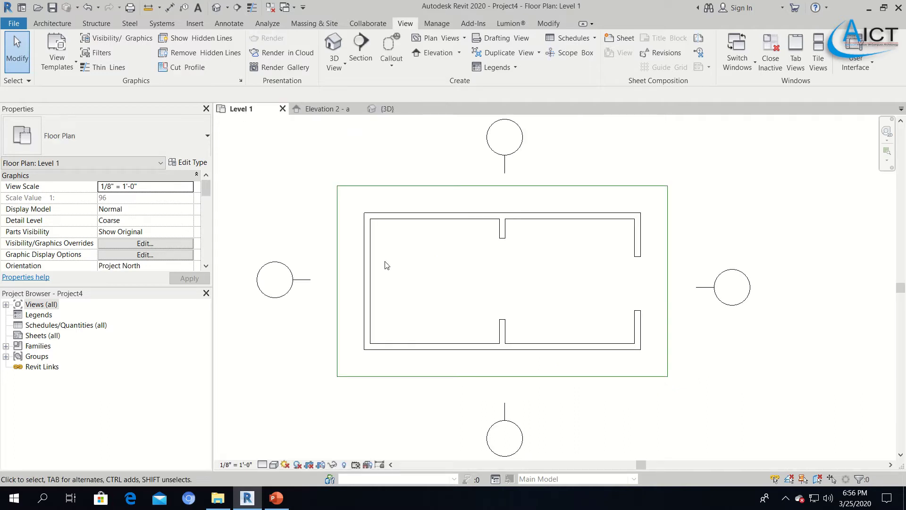
# Step: Edit the long rear wall's profile in Elevation 1 - a, adding a circle of about 6" radius near its upper-left corner, and finish
pyautogui.click(441, 216)
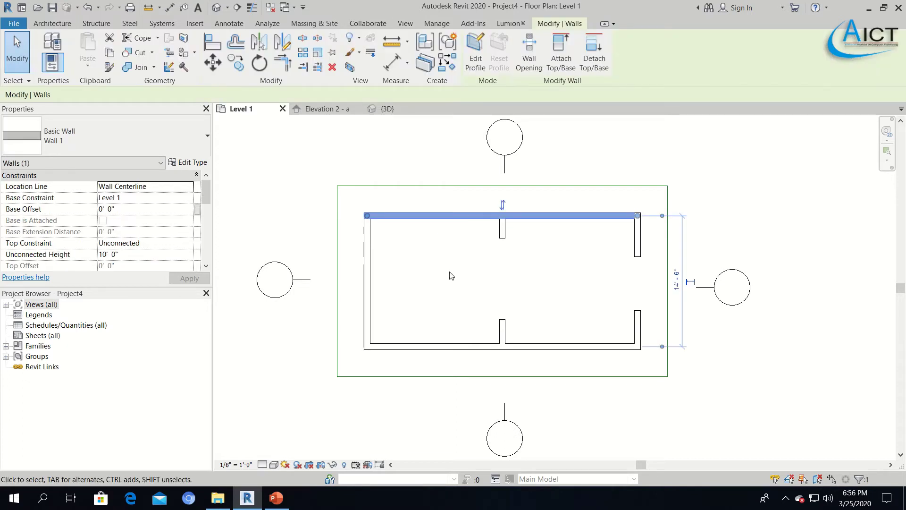
pyautogui.click(466, 61)
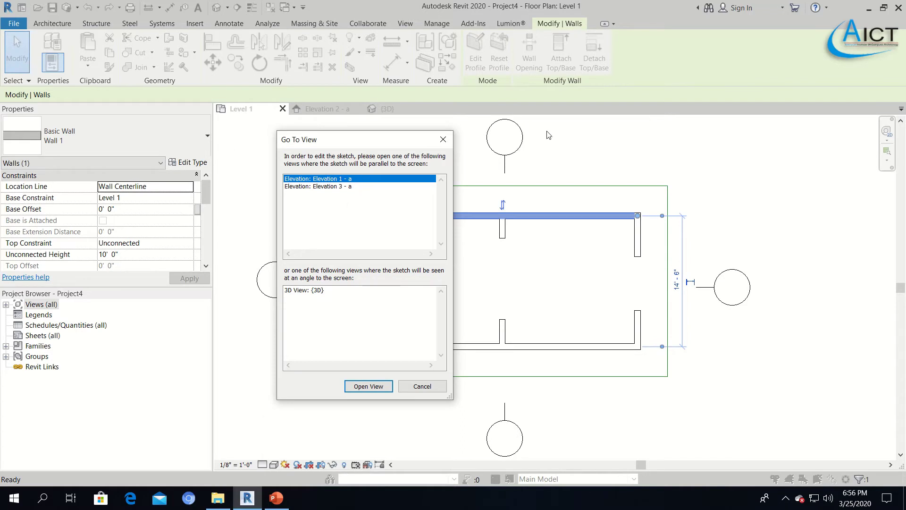
pyautogui.click(375, 388)
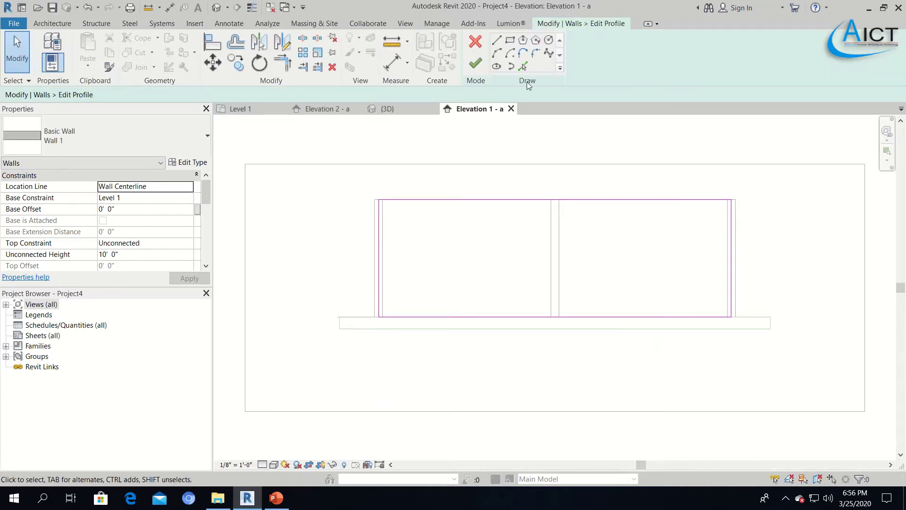
pyautogui.click(548, 40)
pyautogui.scroll(4, 390, 210)
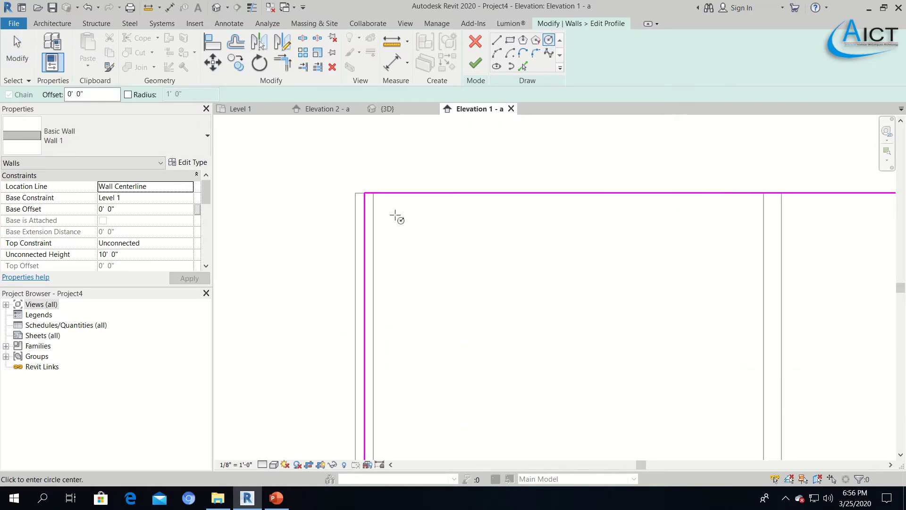
pyautogui.click(395, 215)
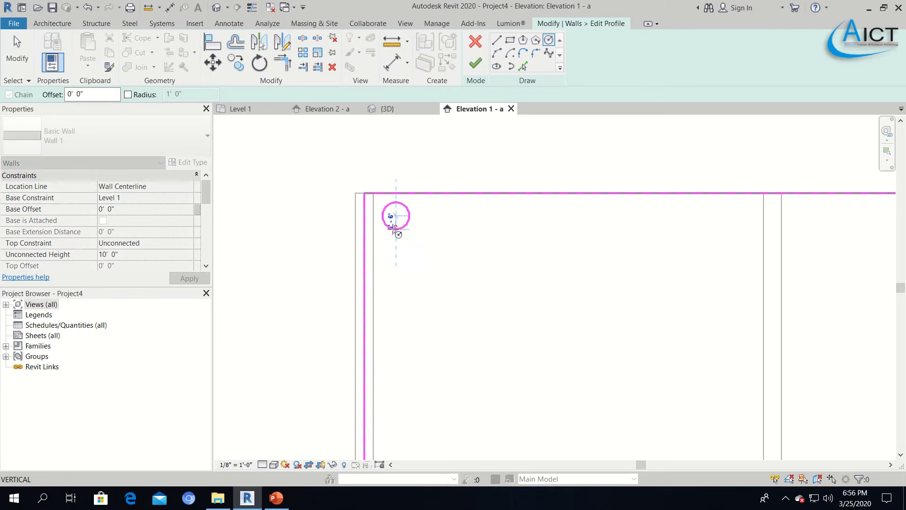
pyautogui.click(395, 229)
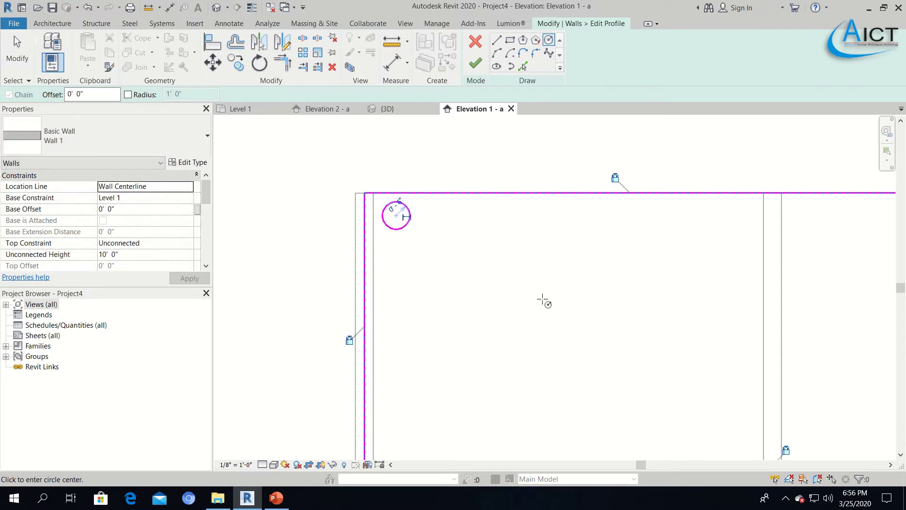
pyautogui.click(473, 65)
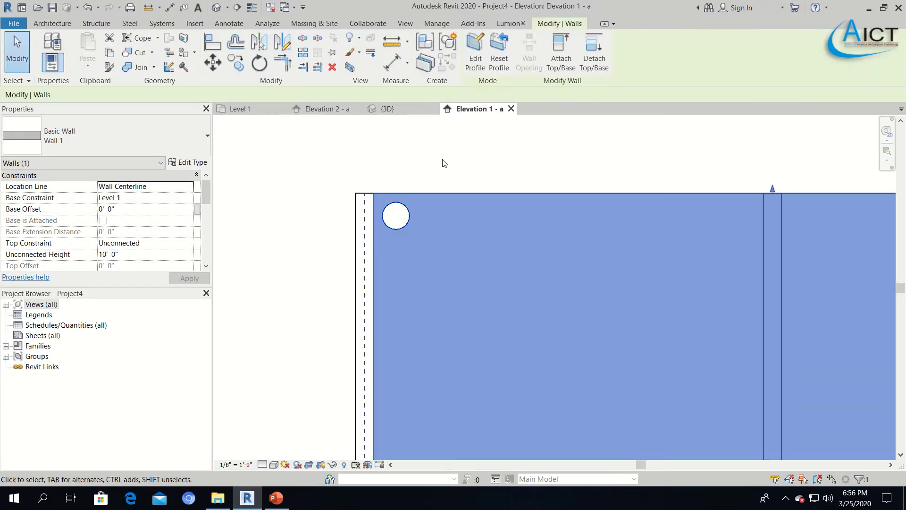
# Step: Inspect the circular opening in the long wall from behind in the 3D view and return to the Level 1 floor plan
pyautogui.click(394, 110)
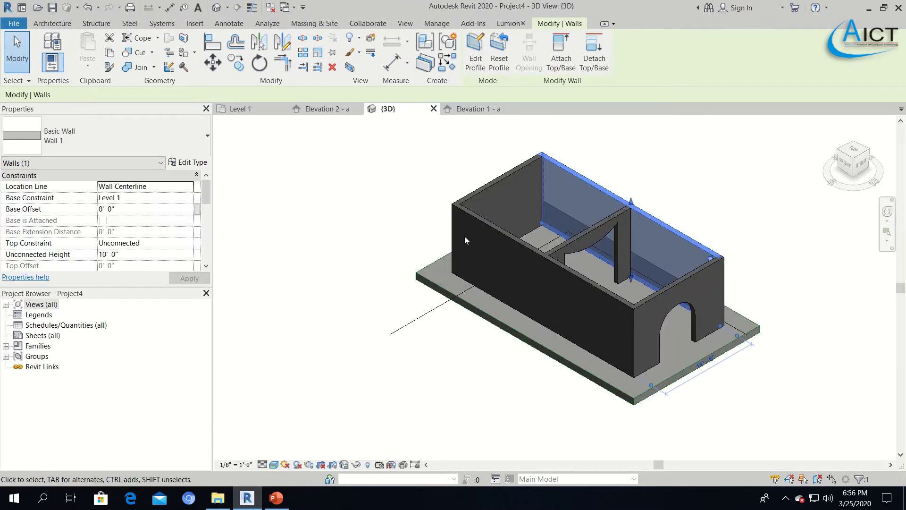
pyautogui.click(747, 202)
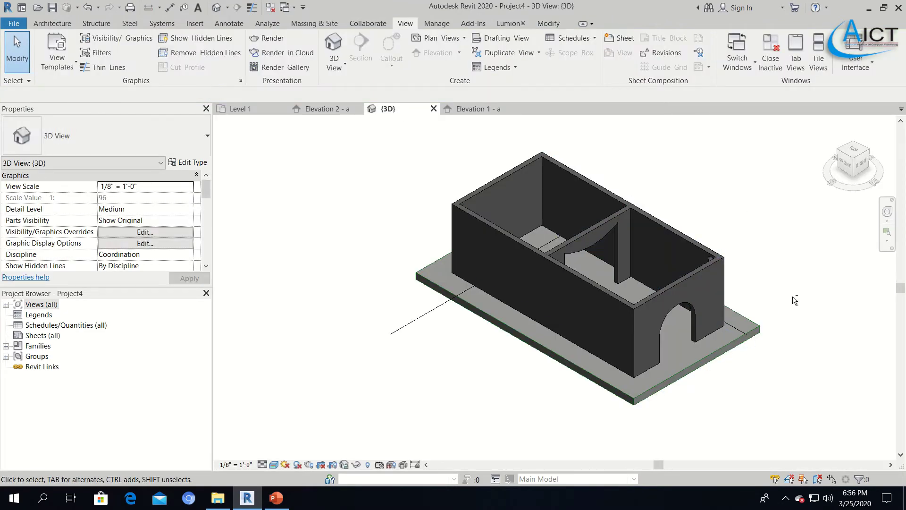
pyautogui.keyDown('shift'); pyautogui.moveTo(764, 276); pyautogui.dragTo(505, 161, button='middle'); pyautogui.keyUp('shift')
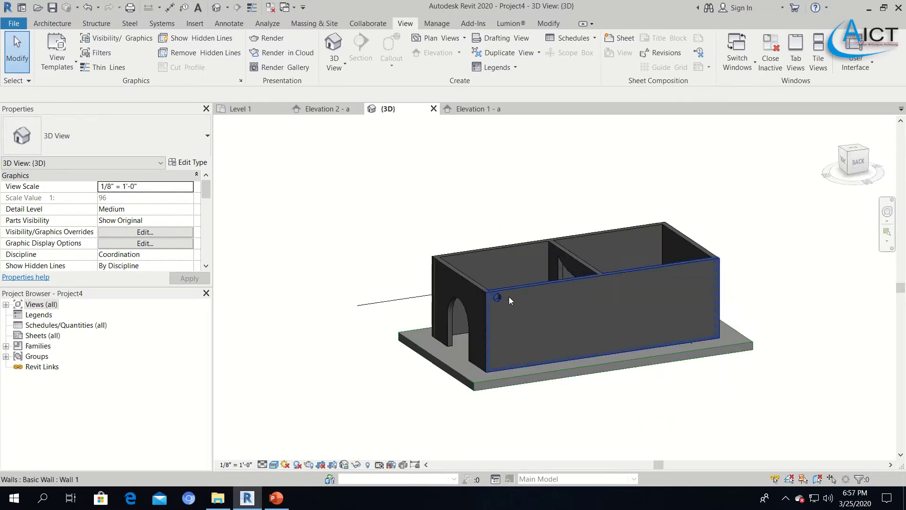
pyautogui.scroll(5, 440, 294)
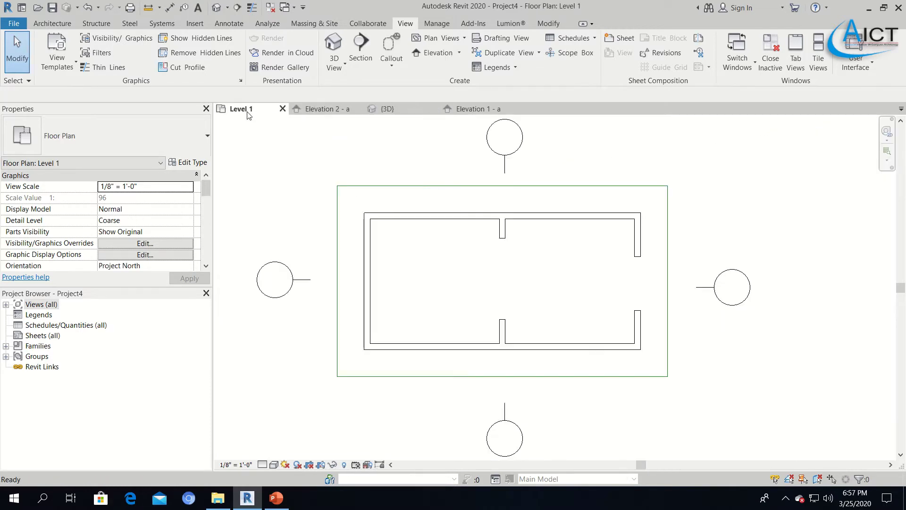
pyautogui.click(247, 111)
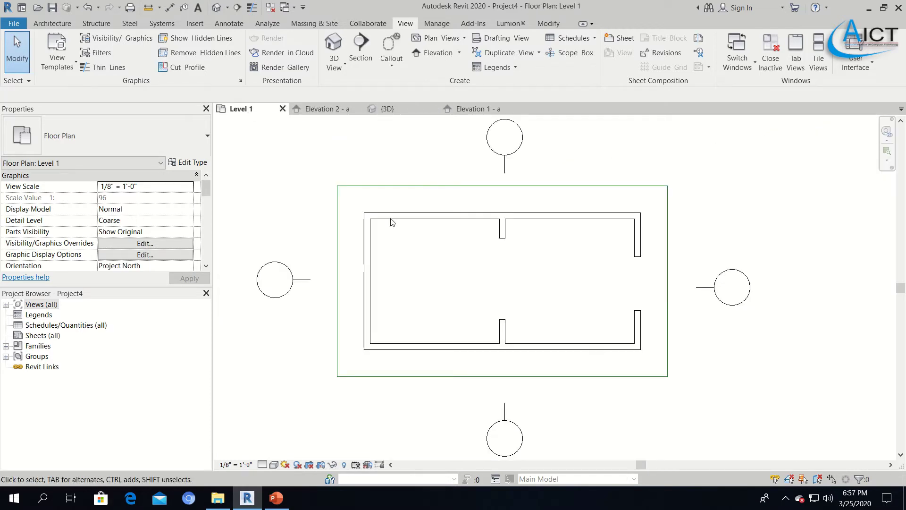
# Step: Reopen the long rear wall's profile for editing in Elevation 1 - a
pyautogui.click(448, 219)
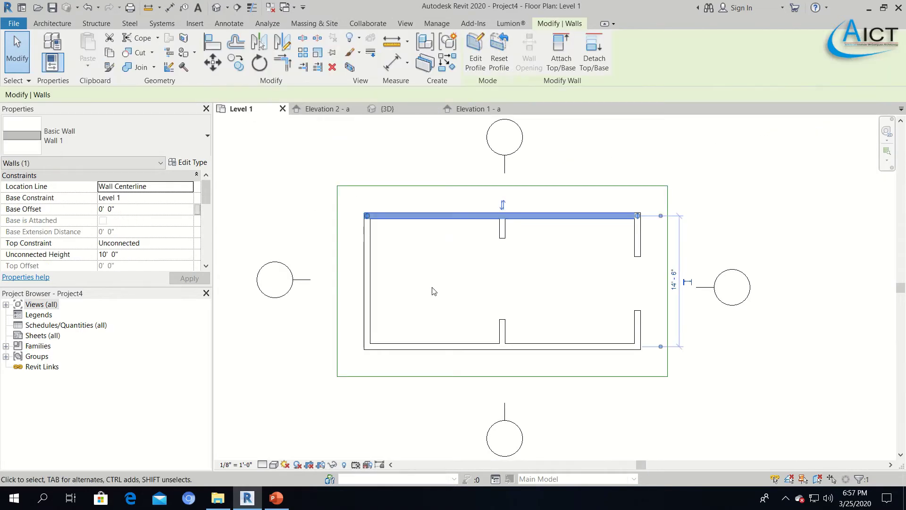
pyautogui.click(473, 53)
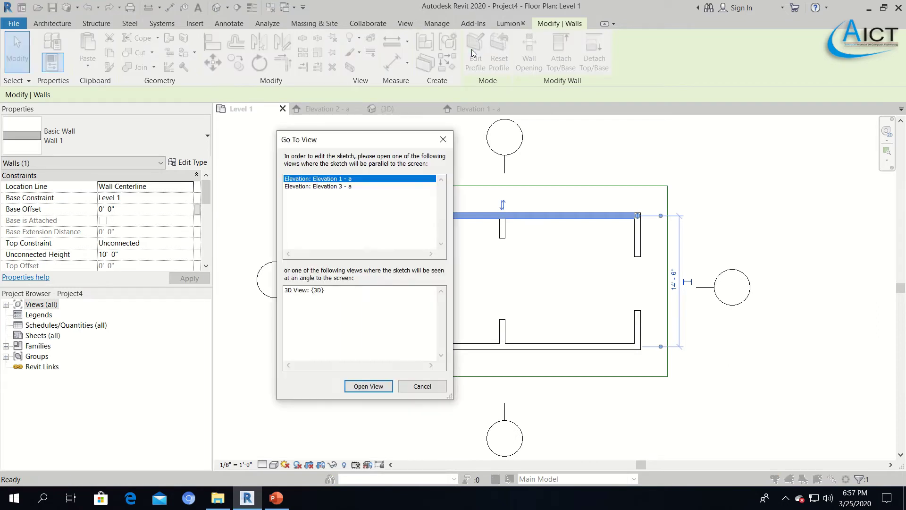
pyautogui.click(362, 386)
pyautogui.scroll(-2, 545, 221)
pyautogui.moveTo(558, 259); pyautogui.dragTo(425, 302, button='middle')
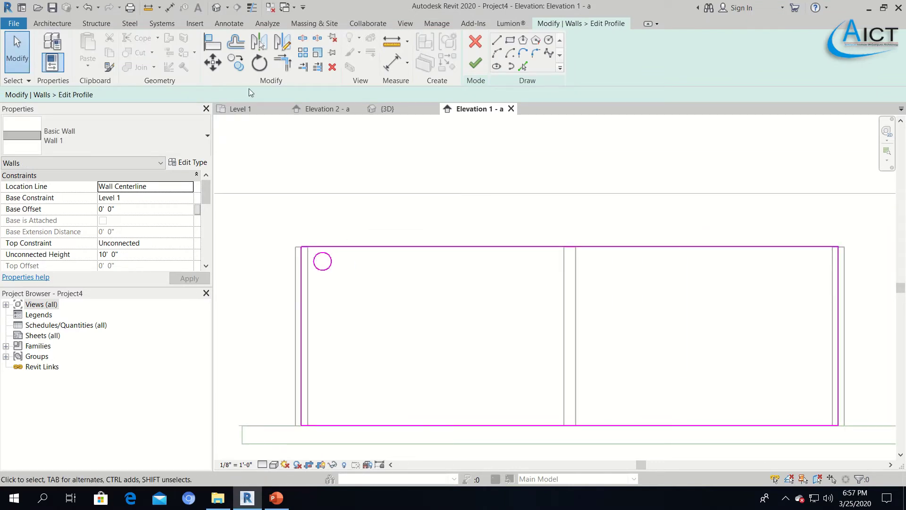
# Step: Copy the circle six times horizontally to the right at 2' spacing with Constrain and Multiple enabled, and finish the profile
pyautogui.click(238, 63)
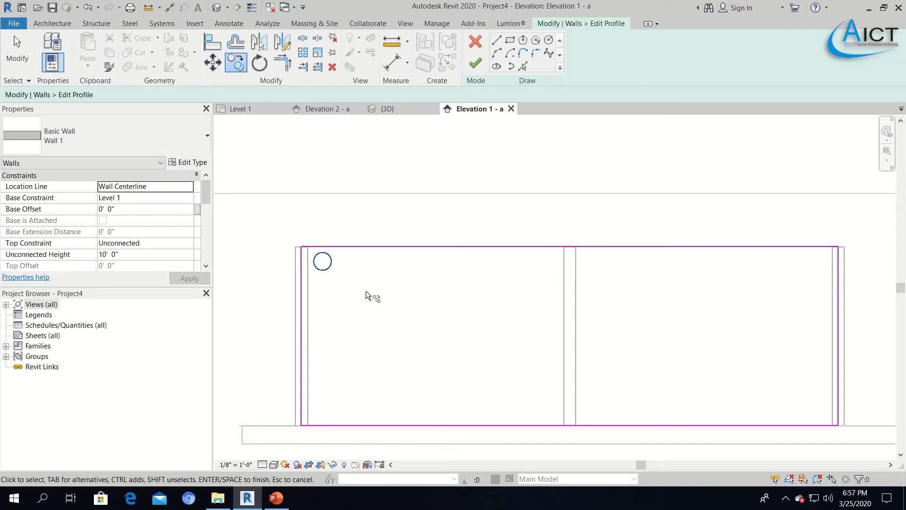
pyautogui.press('m')
pyautogui.press('v')
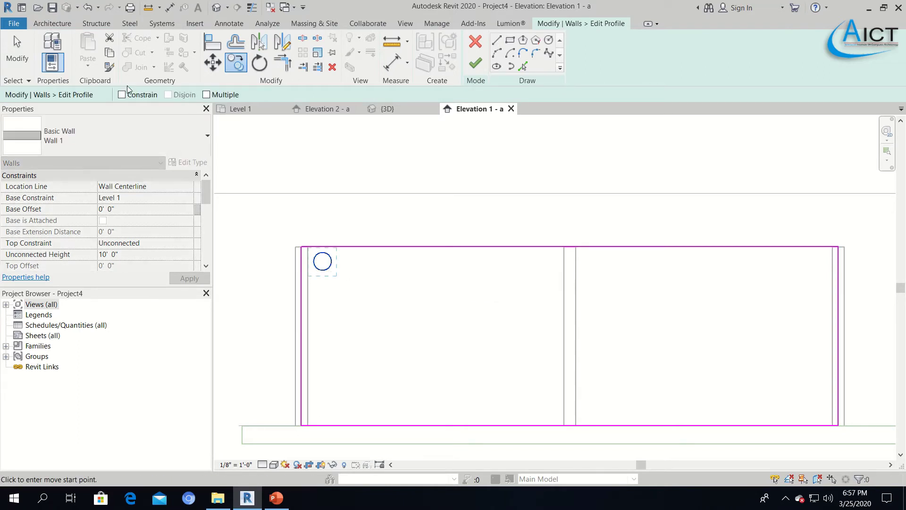
pyautogui.click(206, 95)
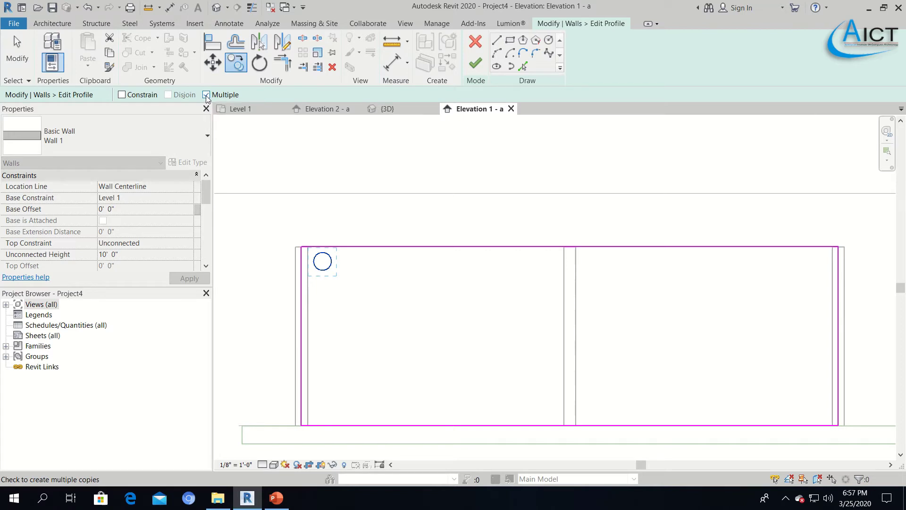
pyautogui.click(122, 96)
pyautogui.click(322, 261)
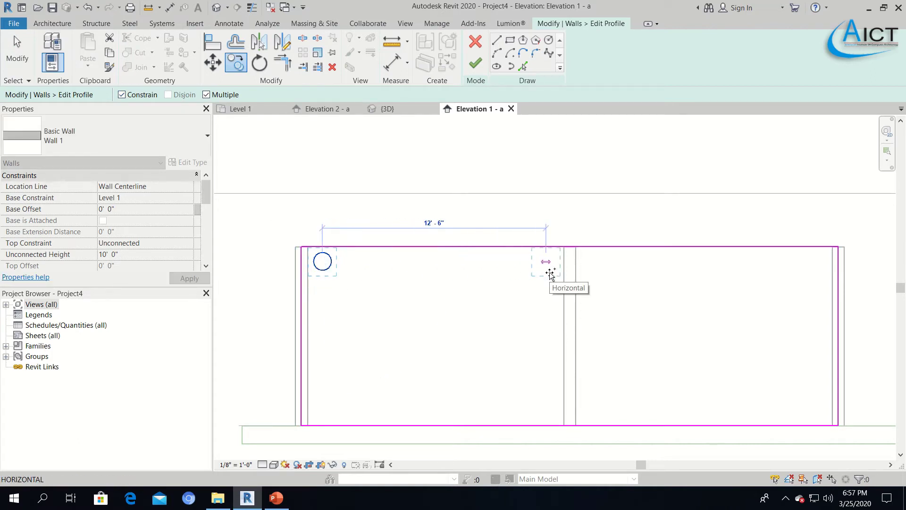
pyautogui.write('2')
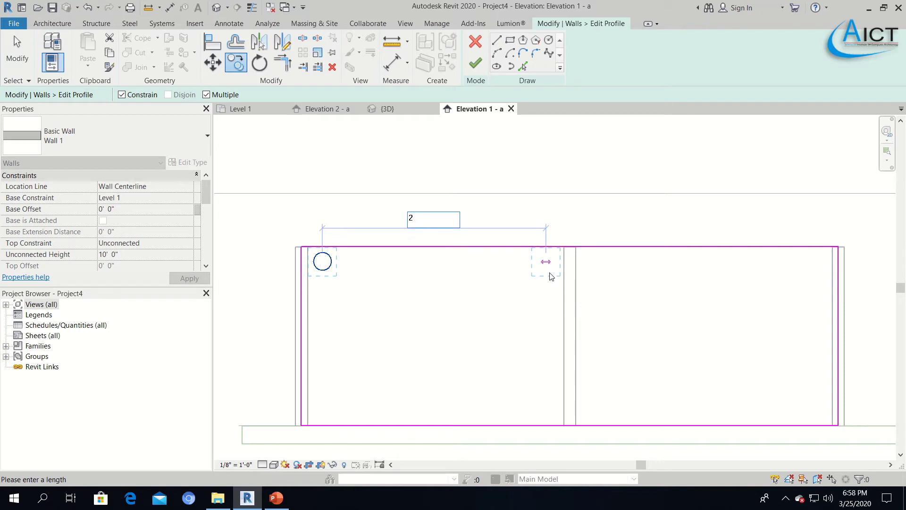
pyautogui.press('Return')
pyautogui.write('2')
pyautogui.press('Return')
pyautogui.write('2')
pyautogui.press('Return')
pyautogui.write('2')
pyautogui.press('Return')
pyautogui.write('2')
pyautogui.press('Return')
pyautogui.write('2')
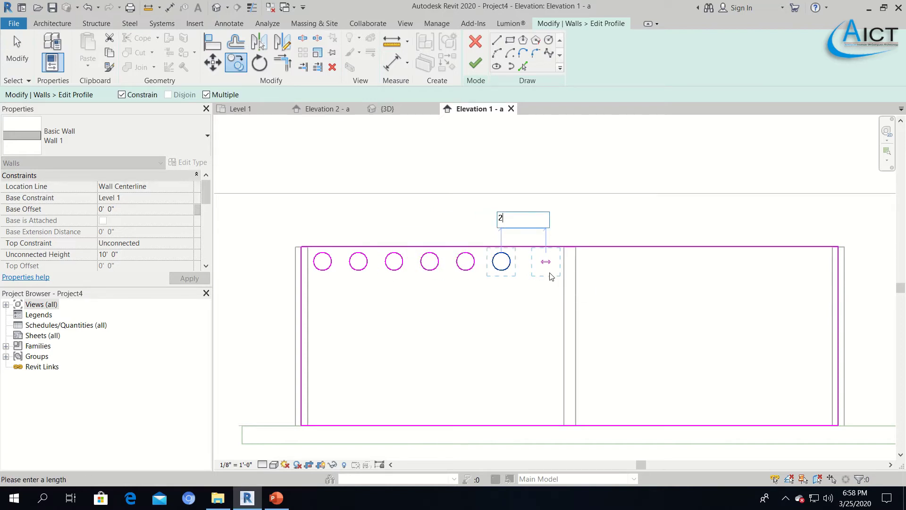
pyautogui.press('Return')
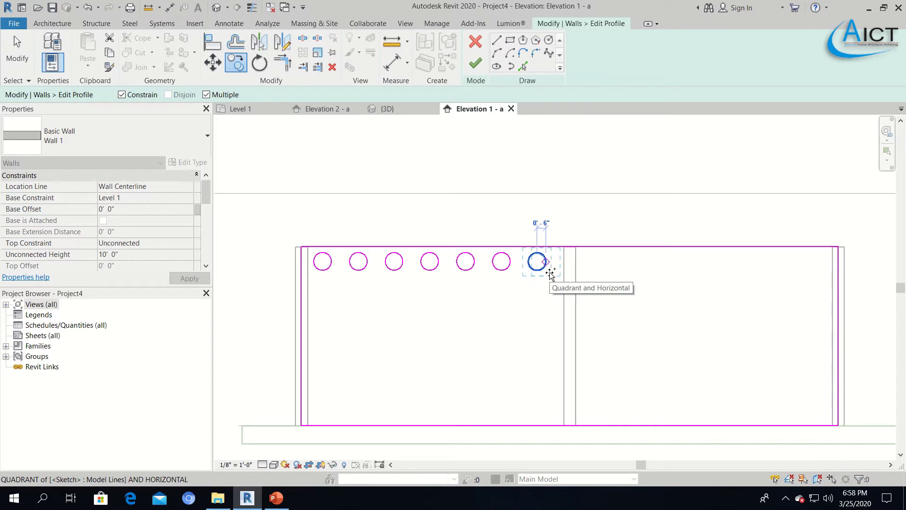
pyautogui.press('Escape')
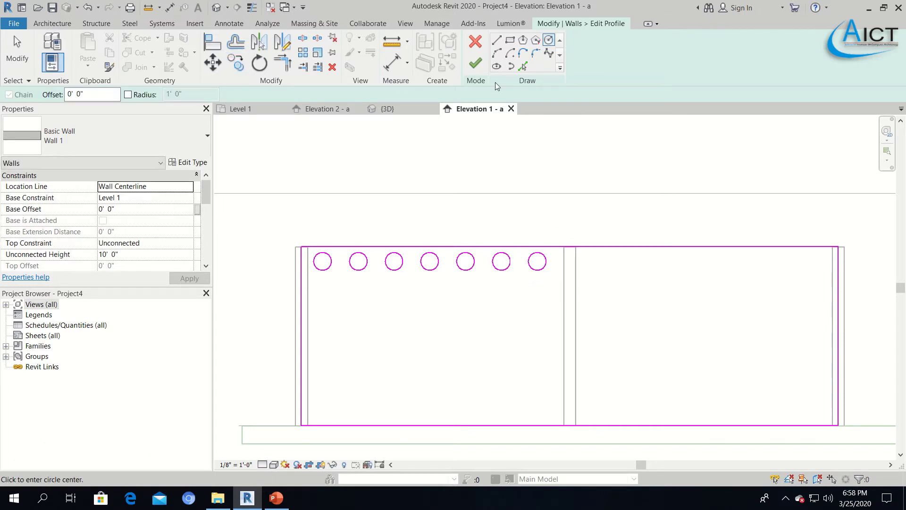
pyautogui.click(475, 64)
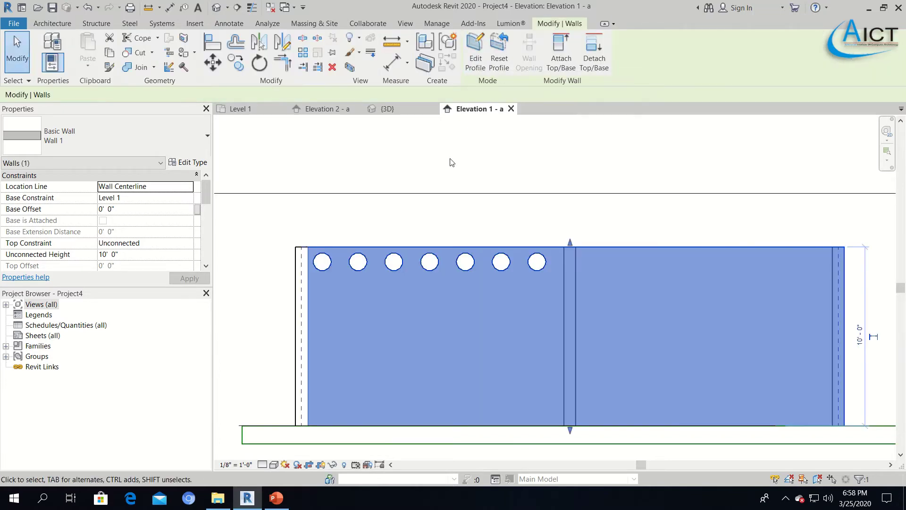
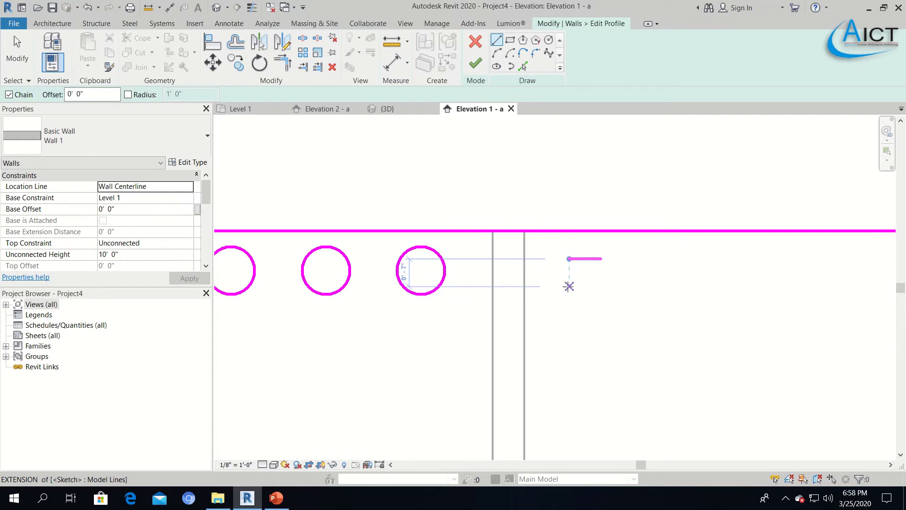
# Step: Draw a matching short horizontal line about 7" below the one sketched to the right of the partition wall
pyautogui.click(569, 286)
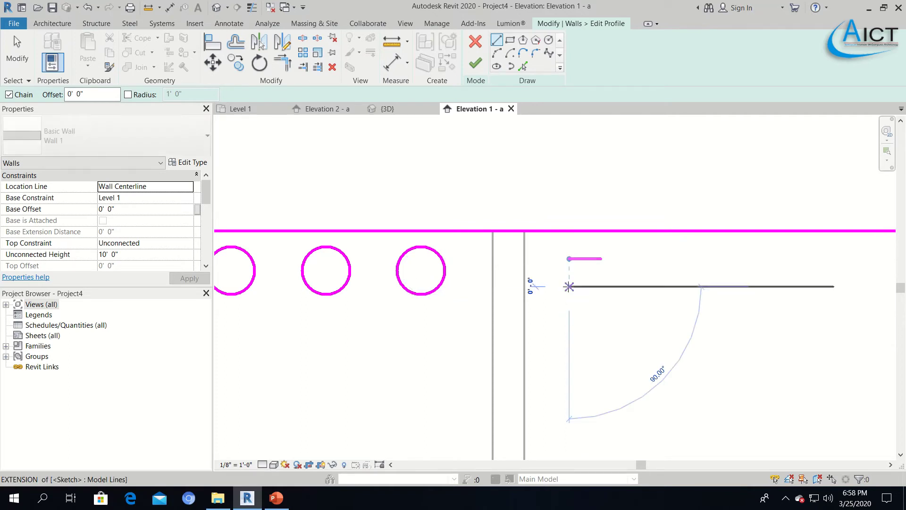
pyautogui.click(602, 286)
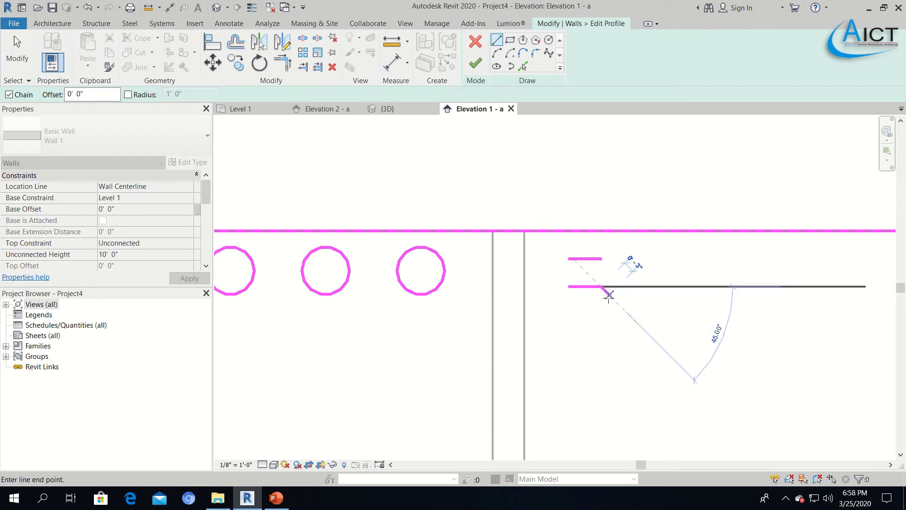
pyautogui.press('Escape')
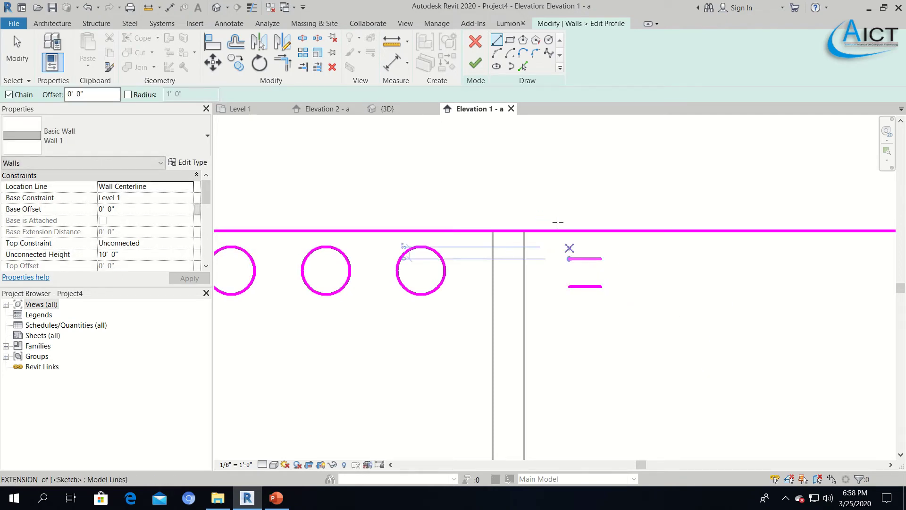
# Step: Close both ends of the two short lines with start-end-radius arcs of about 3 1/2" radius to form a slot
pyautogui.click(496, 53)
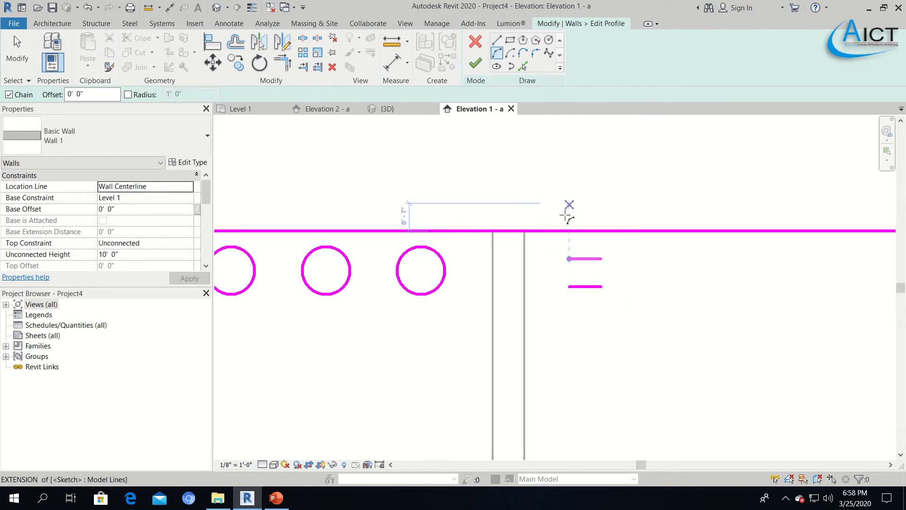
pyautogui.click(567, 259)
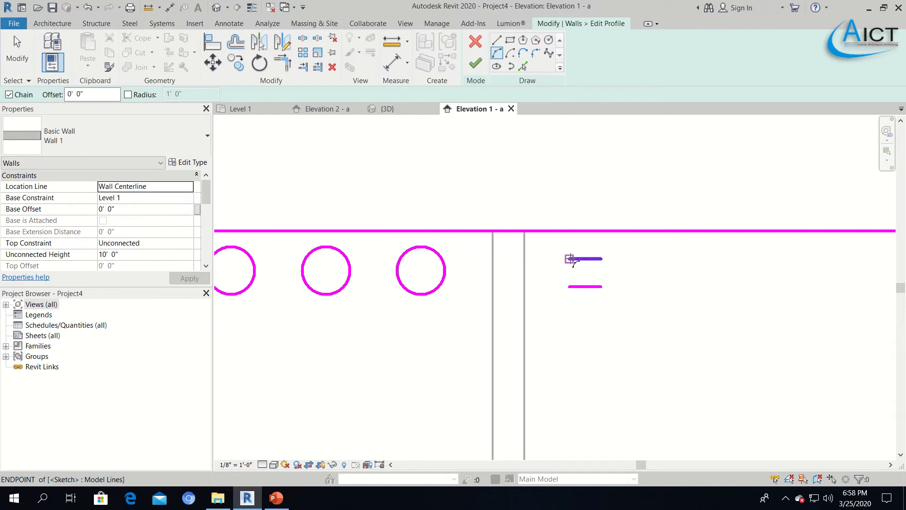
pyautogui.click(569, 286)
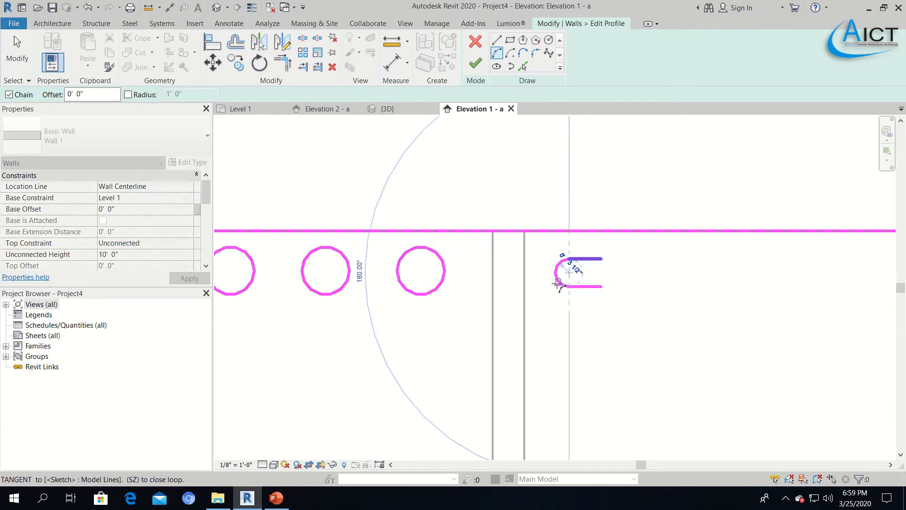
pyautogui.click(560, 286)
pyautogui.click(600, 259)
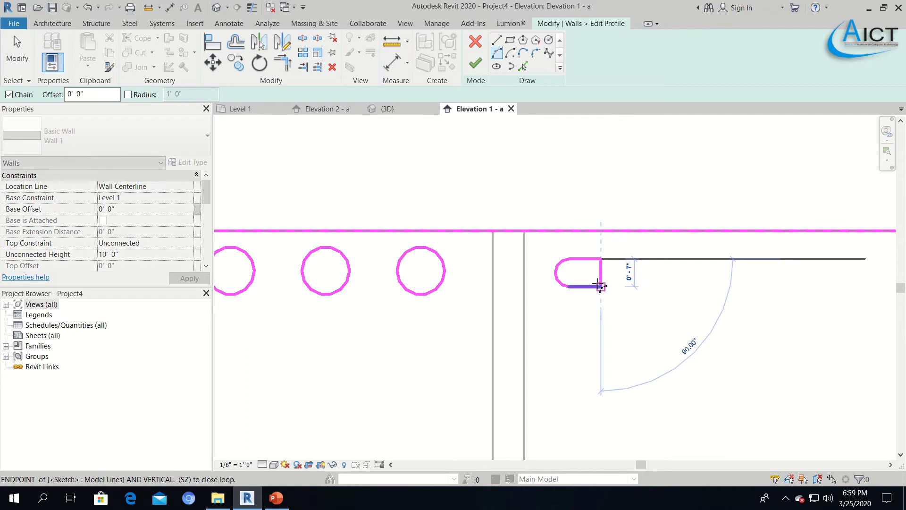
pyautogui.click(601, 286)
pyautogui.click(616, 273)
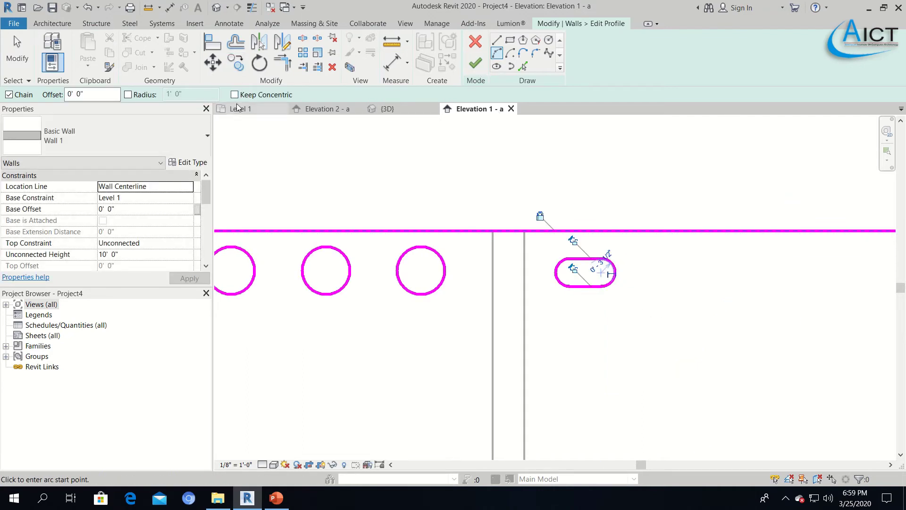
pyautogui.press('Escape')
pyautogui.press('Escape')
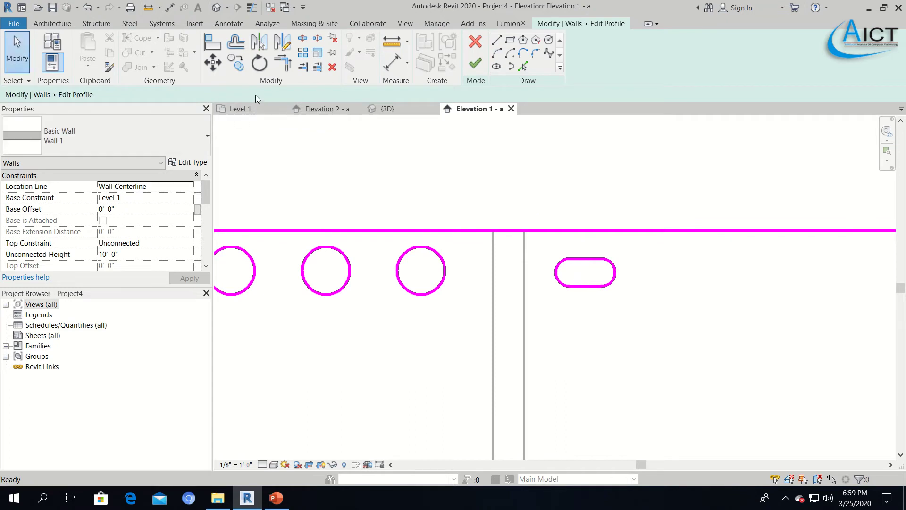
# Step: Copy the slot six times horizontally to the right at 2' spacing with Constrain and Multiple enabled
pyautogui.click(237, 63)
pyautogui.moveTo(634, 253)
pyautogui.mouseDown()
pyautogui.moveTo(617, 279)
pyautogui.moveTo(549, 299)
pyautogui.moveTo(561, 315)
pyautogui.mouseUp()
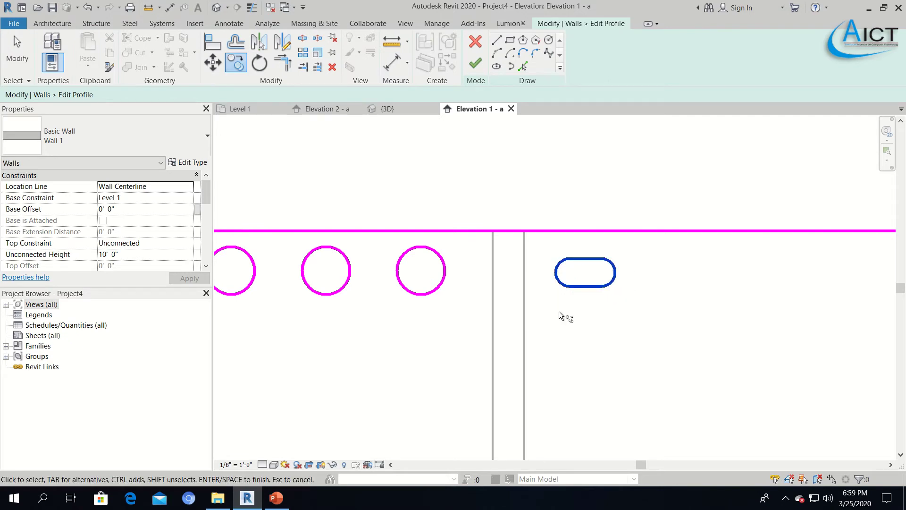
pyautogui.press('Return')
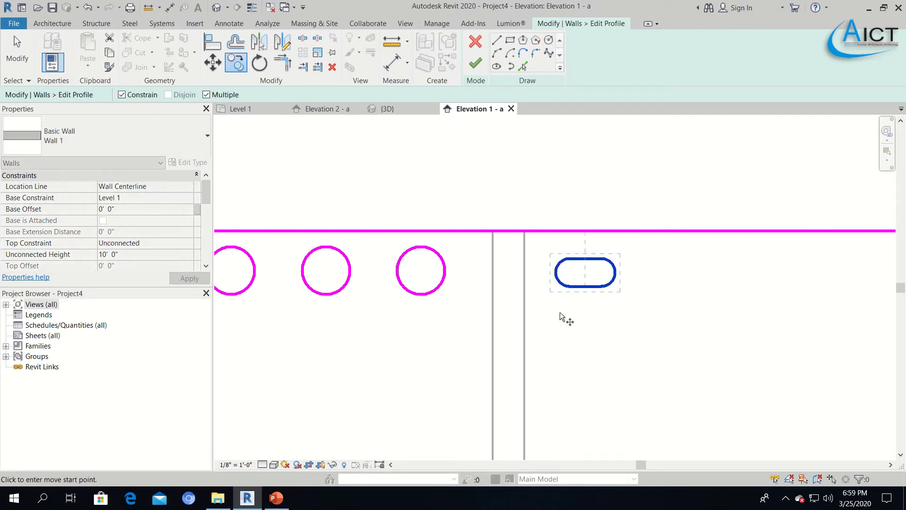
pyautogui.scroll(-2, 588, 313)
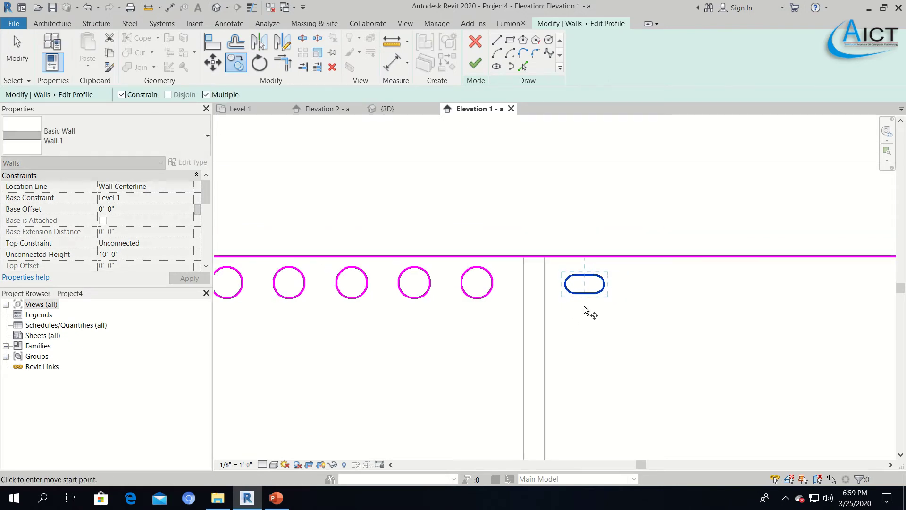
pyautogui.click(585, 276)
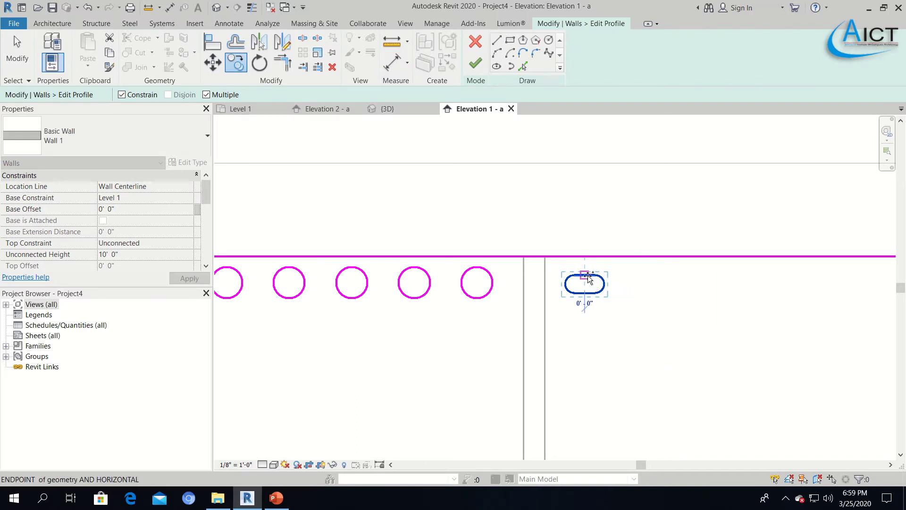
pyautogui.moveTo(547, 267); pyautogui.dragTo(433, 265, button='middle')
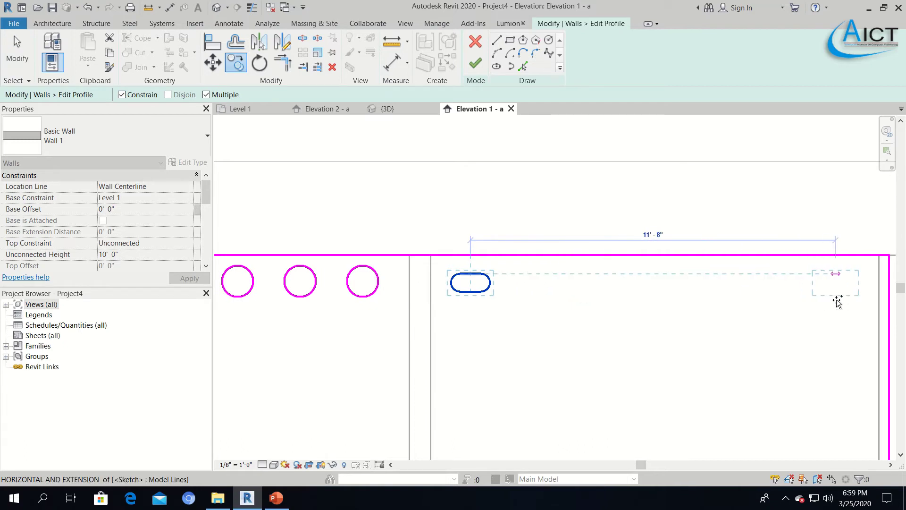
pyautogui.write('2')
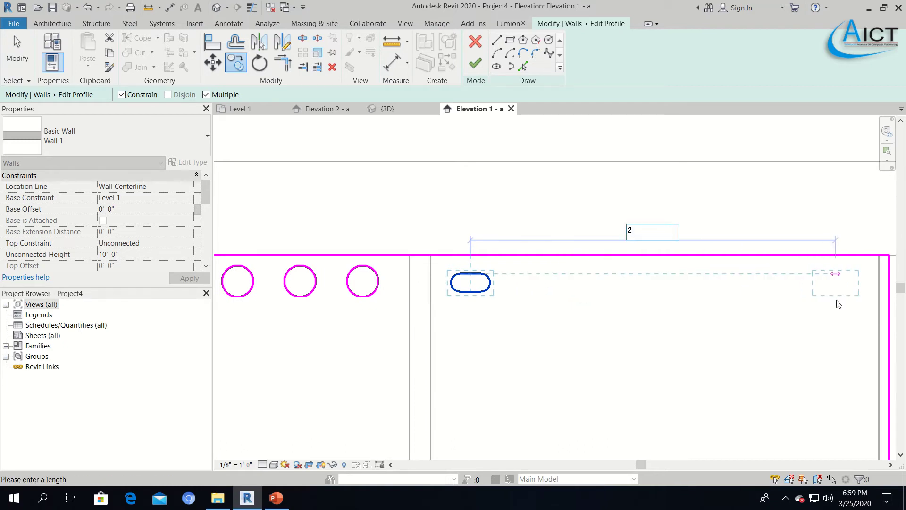
pyautogui.press('Return')
pyautogui.write('2')
pyautogui.press('Return')
pyautogui.write('2')
pyautogui.press('Return')
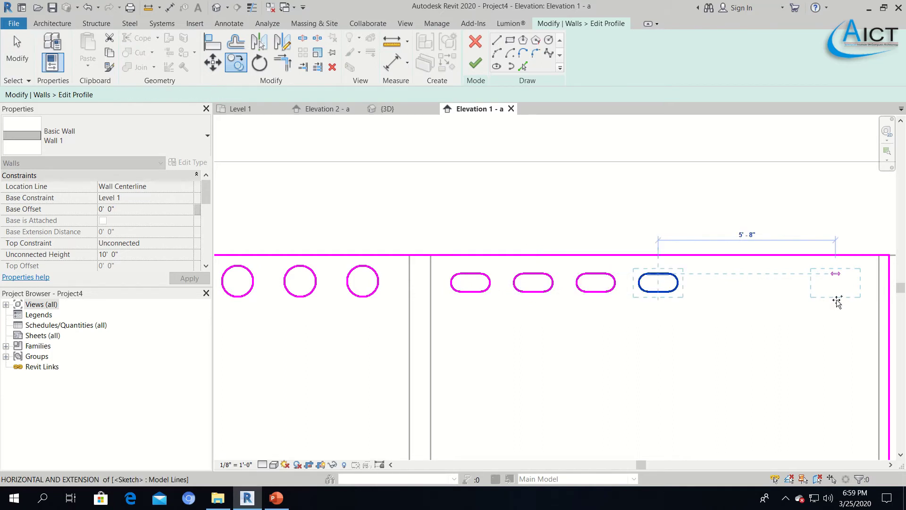
pyautogui.write('2')
pyautogui.press('Return')
pyautogui.write('2')
pyautogui.press('Return')
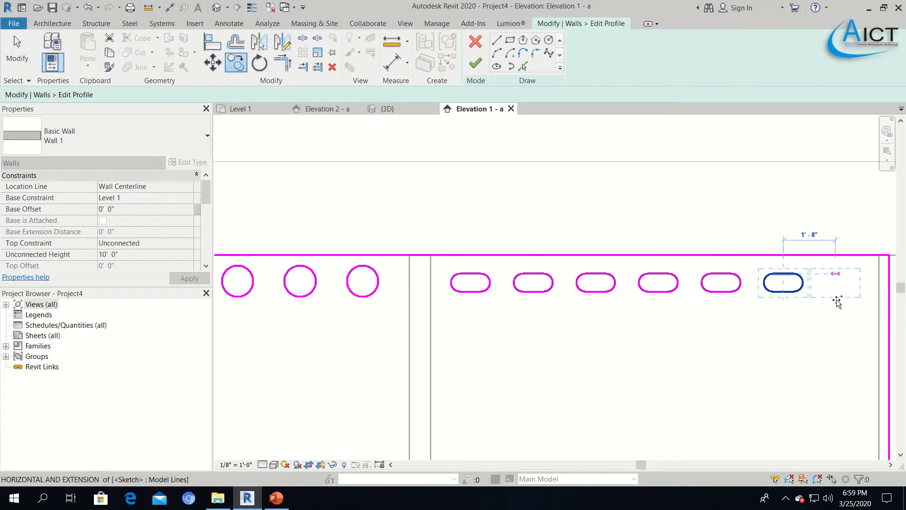
pyautogui.write('2')
pyautogui.press('Return')
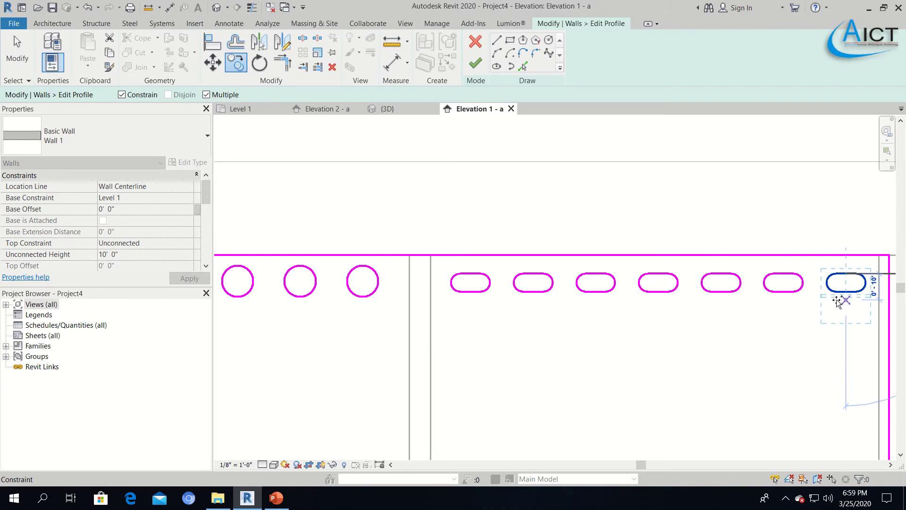
pyautogui.press('Escape')
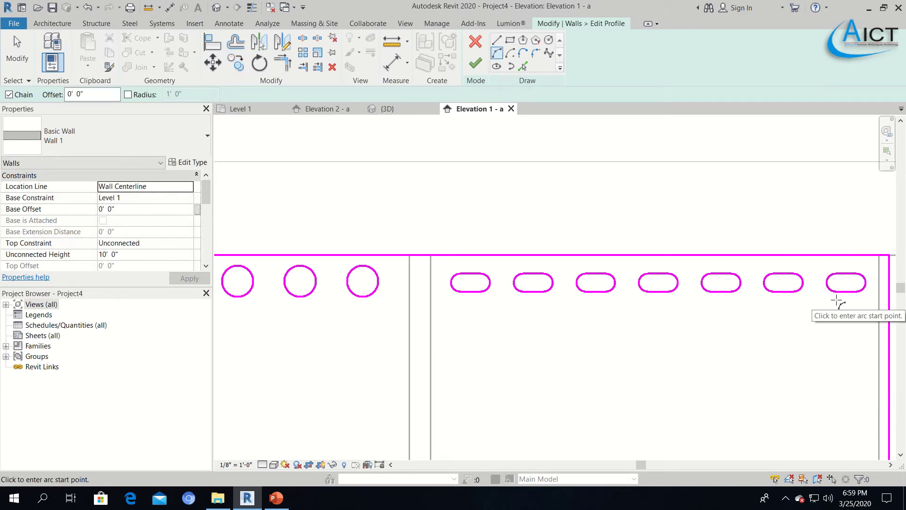
# Step: Finish the rear wall's profile and view its openings in the 3D view with the wall deselected
pyautogui.click(476, 63)
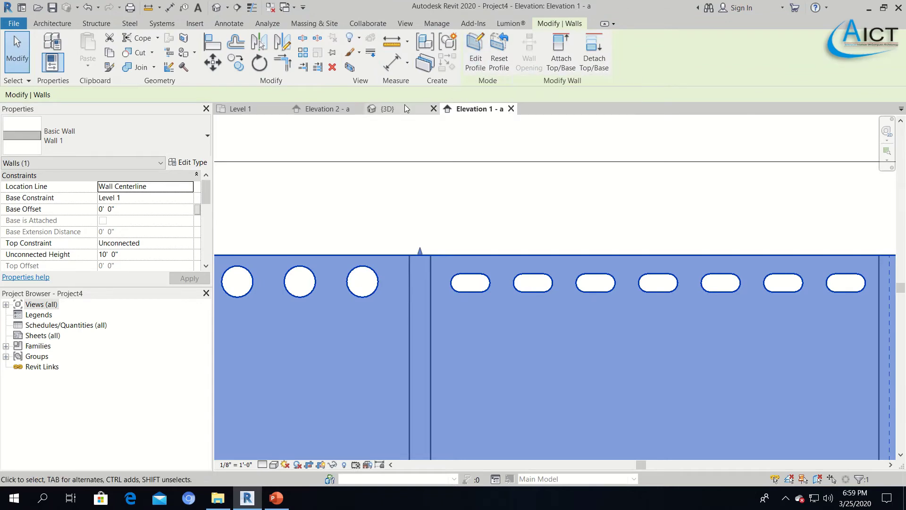
pyautogui.click(403, 110)
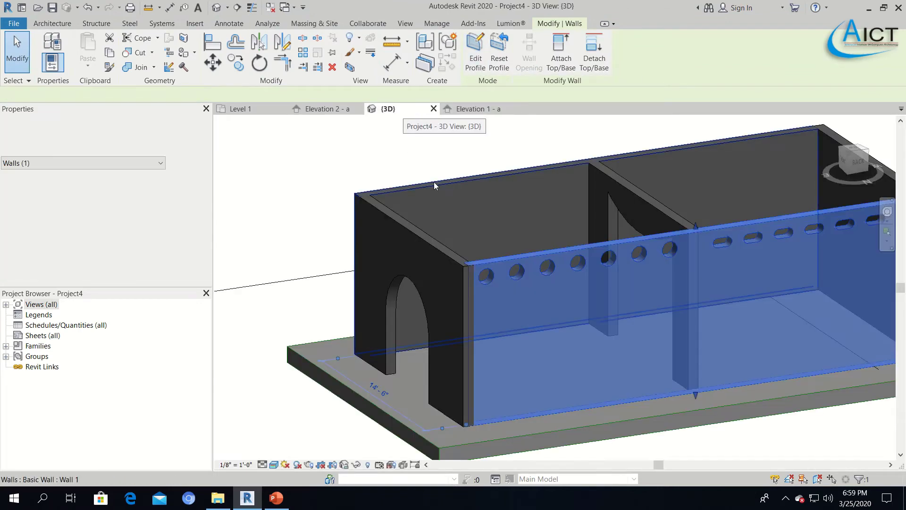
pyautogui.click(422, 150)
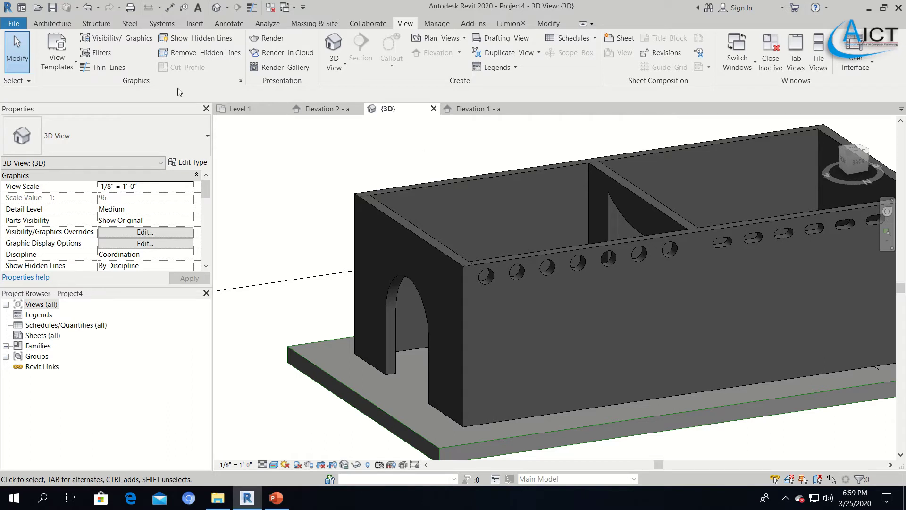
# Step: Open the long front wall's profile from the Level 1 plan for editing in Elevation 1 - a
pyautogui.click(243, 111)
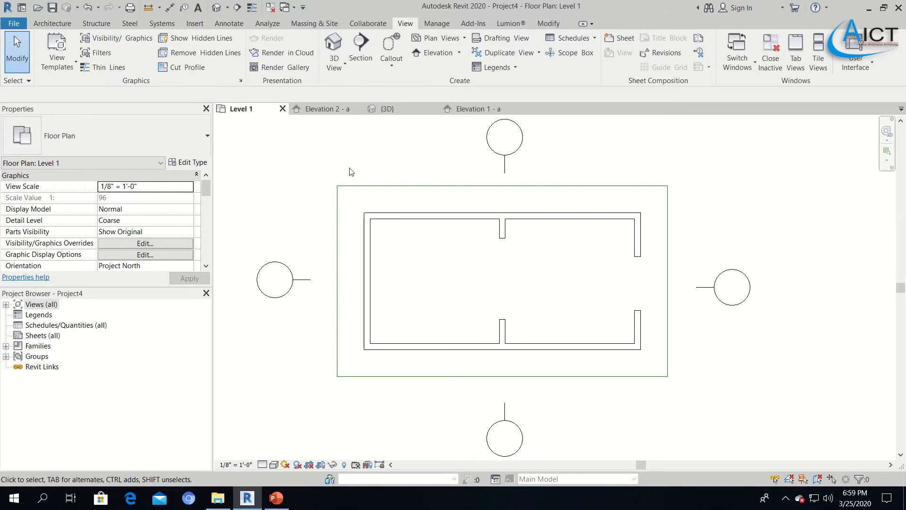
pyautogui.click(423, 349)
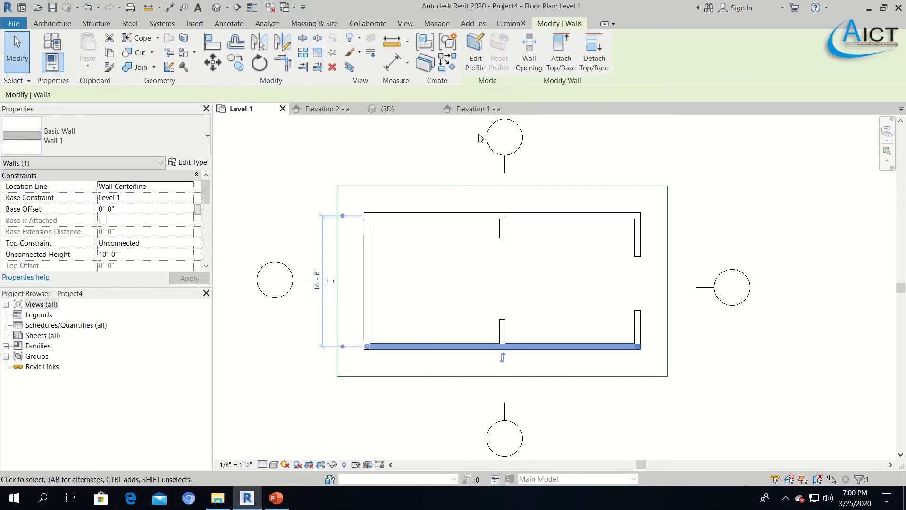
pyautogui.click(476, 52)
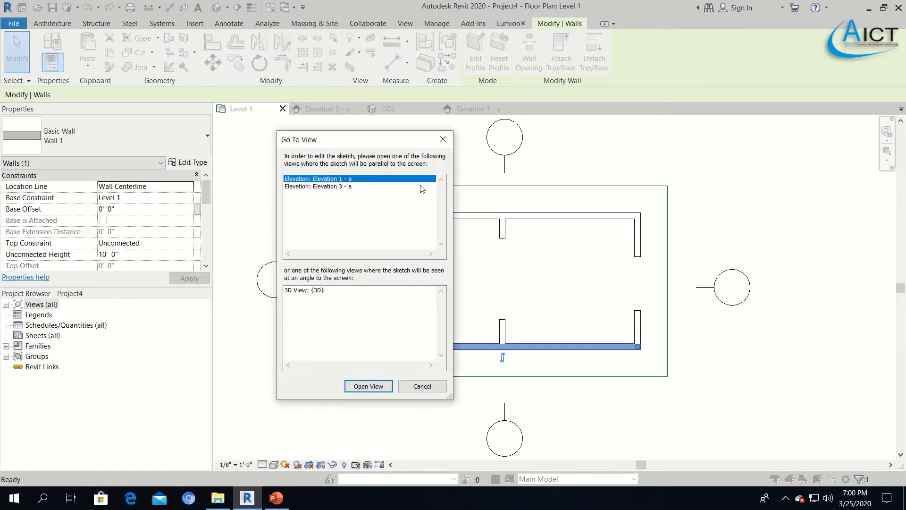
pyautogui.click(366, 392)
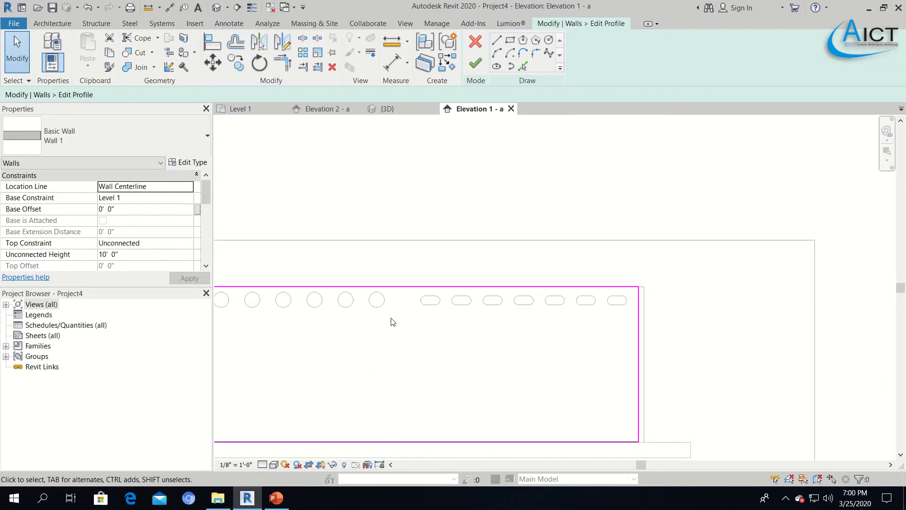
pyautogui.scroll(-3, 410, 348)
pyautogui.scroll(2, 511, 319)
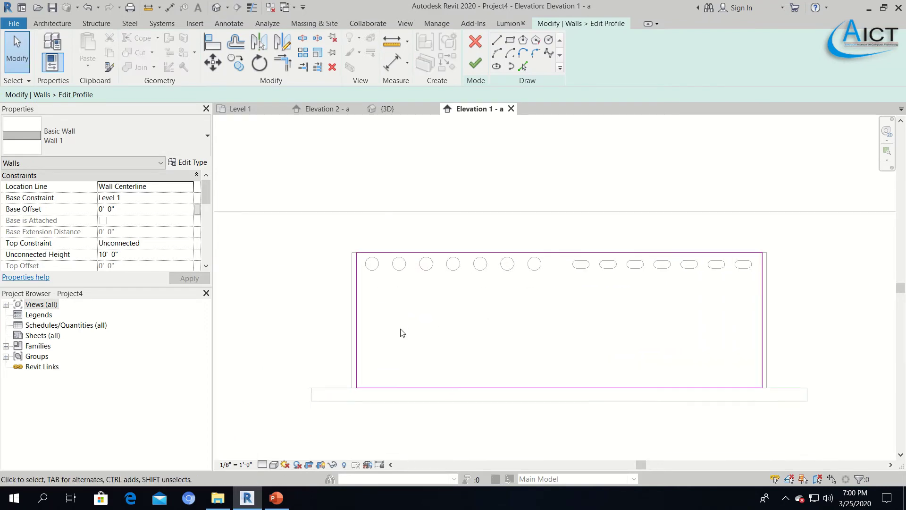
# Step: Draw a circle of about 4' radius in the left half of the front wall's profile
pyautogui.click(547, 39)
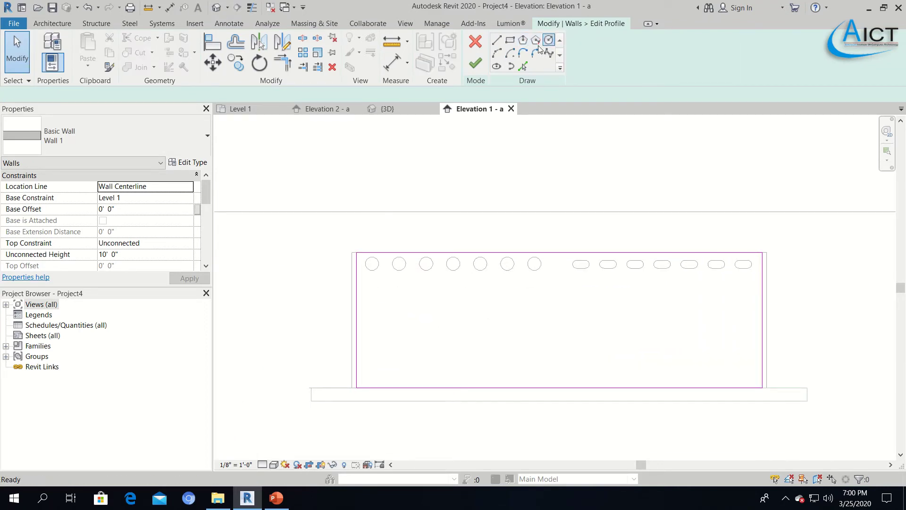
pyautogui.click(458, 325)
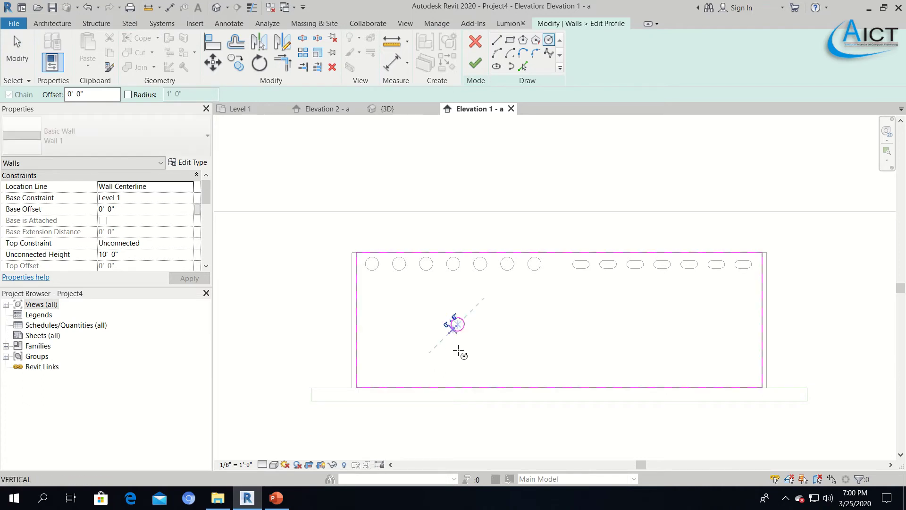
pyautogui.click(457, 378)
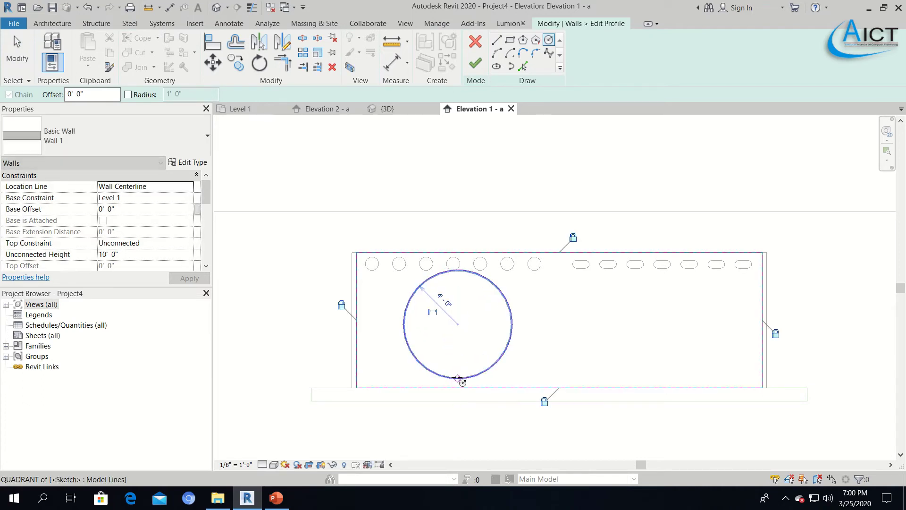
# Step: Draw a six-sided inscribed polygon centred inside the large circle with a vertex pointing straight down, and finish the profile
pyautogui.click(523, 41)
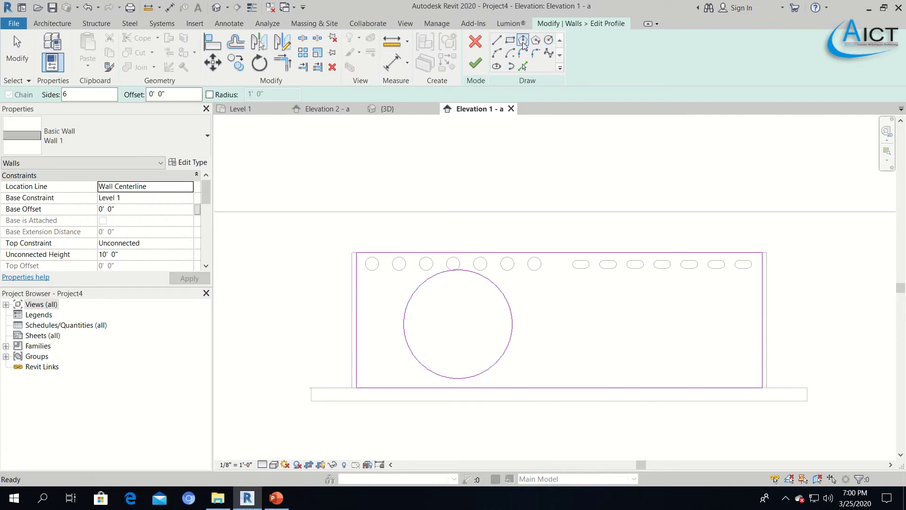
pyautogui.click(458, 324)
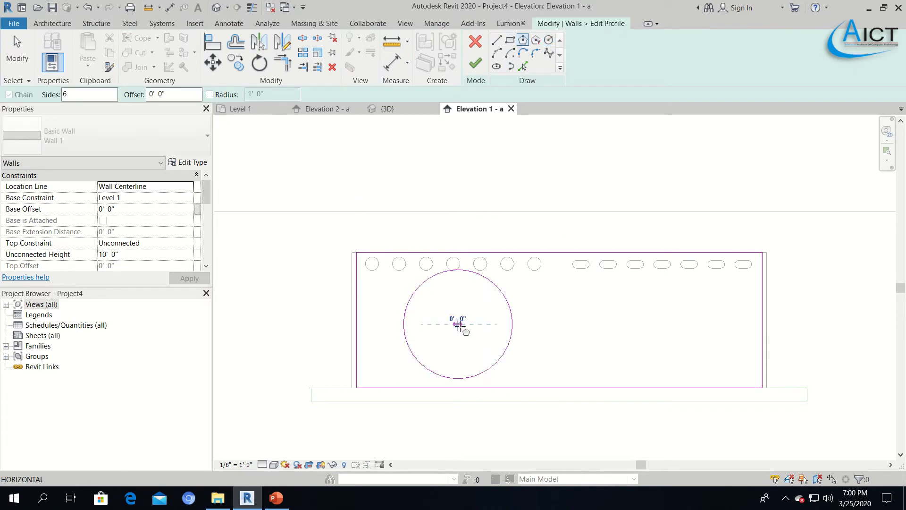
pyautogui.click(458, 364)
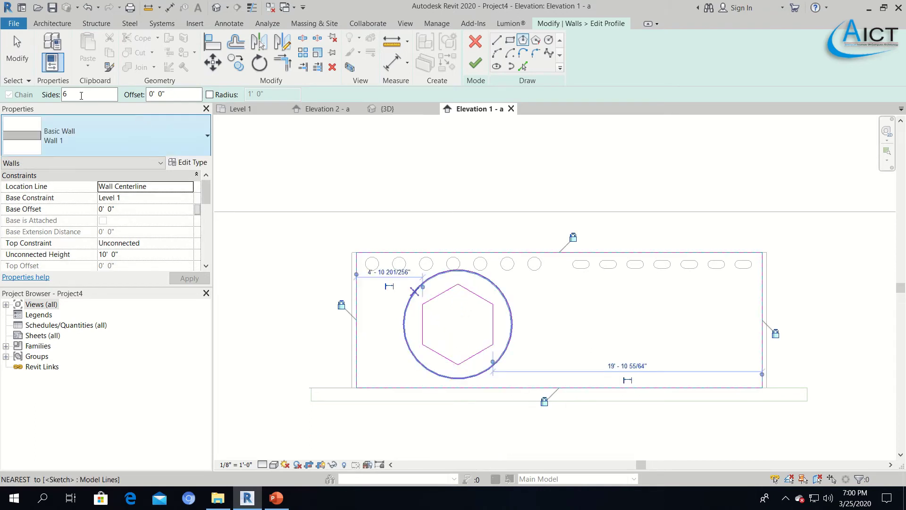
pyautogui.click(17, 52)
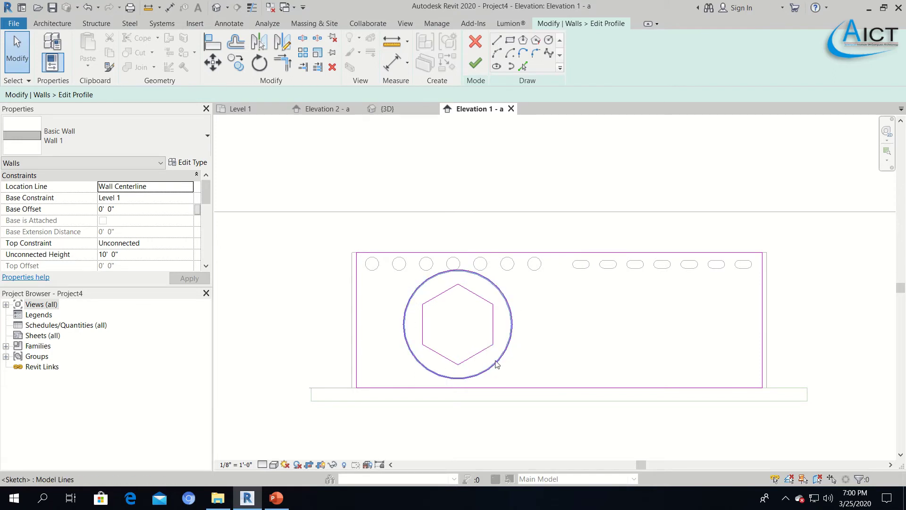
pyautogui.click(476, 66)
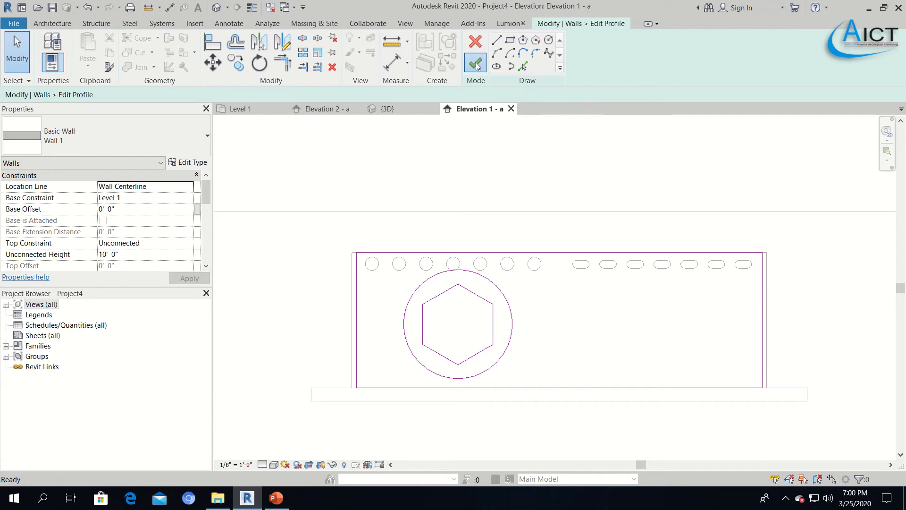
# Step: Inspect the front wall's circular opening and hexagonal infill from outside in the 3D view
pyautogui.click(390, 109)
pyautogui.click(316, 166)
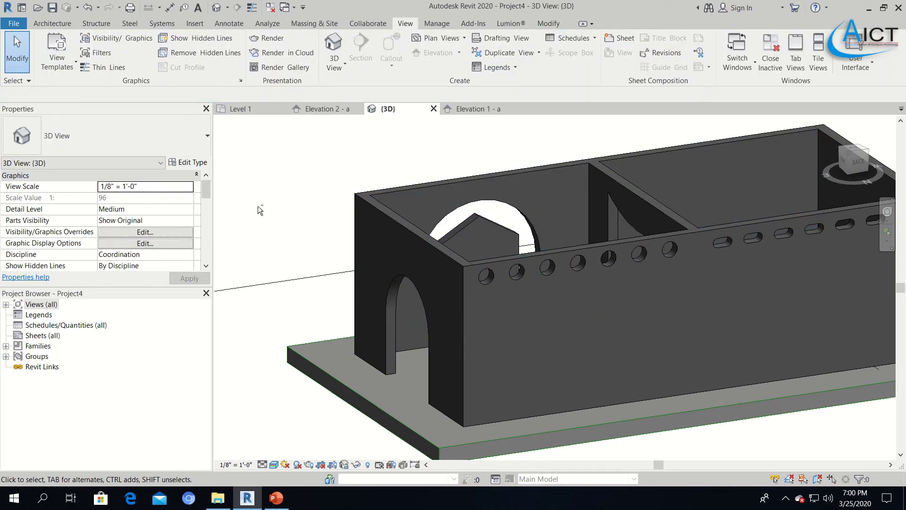
pyautogui.keyDown('shift'); pyautogui.moveTo(258, 205); pyautogui.dragTo(559, 208, button='middle'); pyautogui.keyUp('shift')
pyautogui.scroll(2, 633, 270)
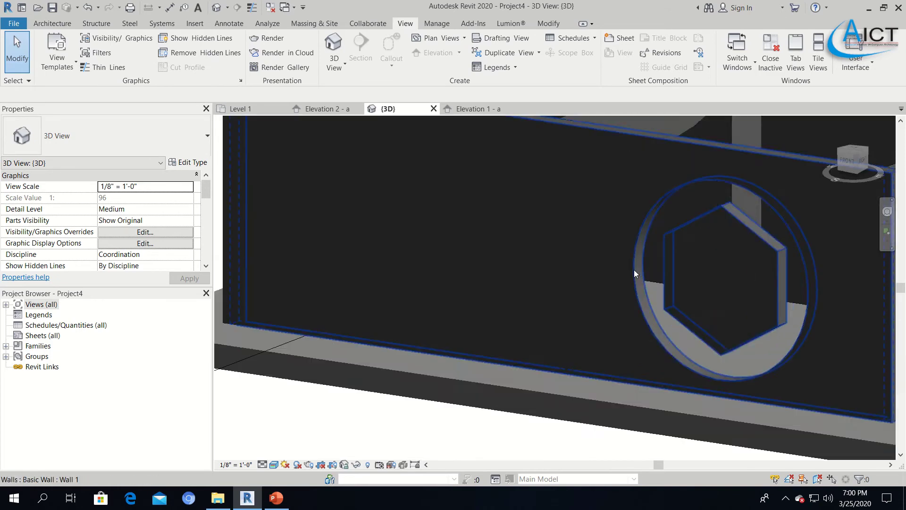
pyautogui.scroll(-3, 633, 270)
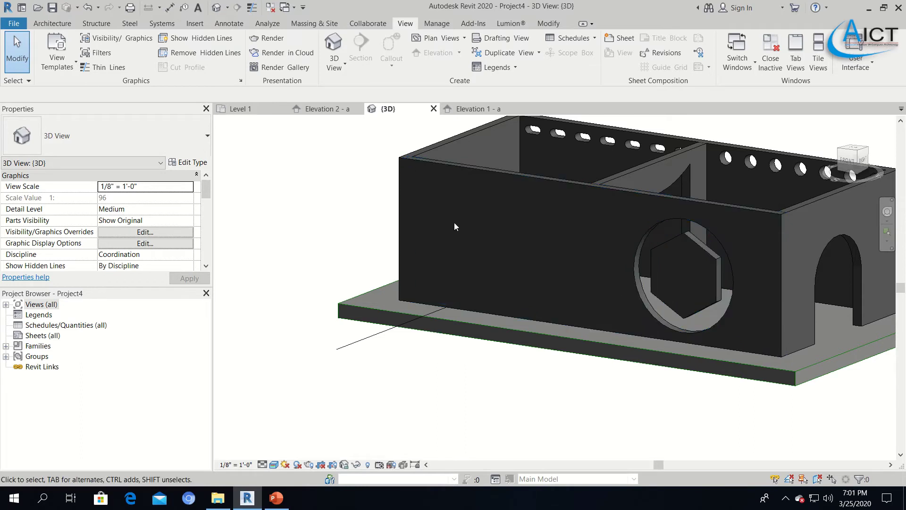
# Step: Reopen the long front wall's profile from the Level 1 plan for editing in Elevation 1 - a
pyautogui.click(236, 110)
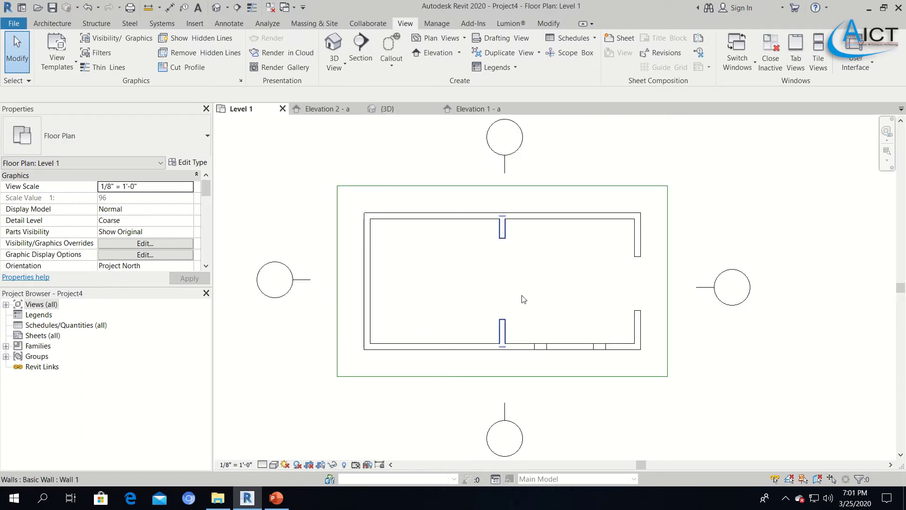
pyautogui.click(567, 349)
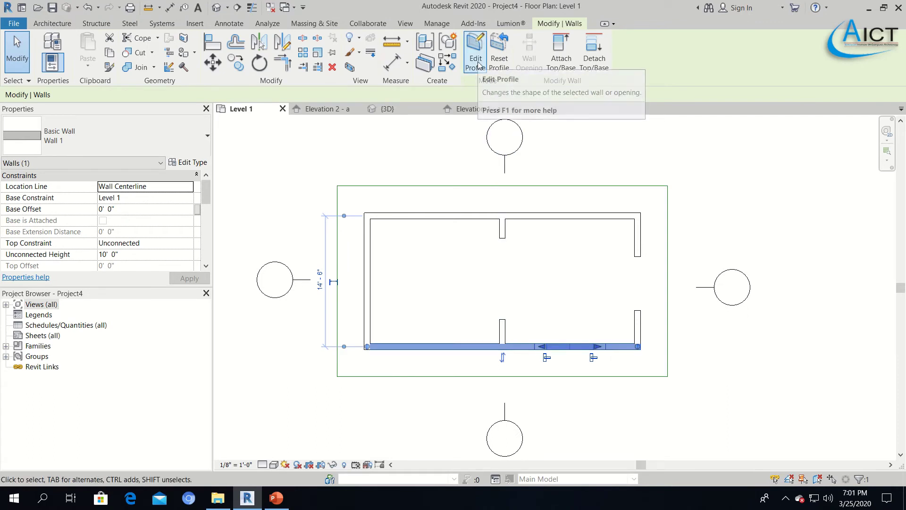
pyautogui.click(478, 64)
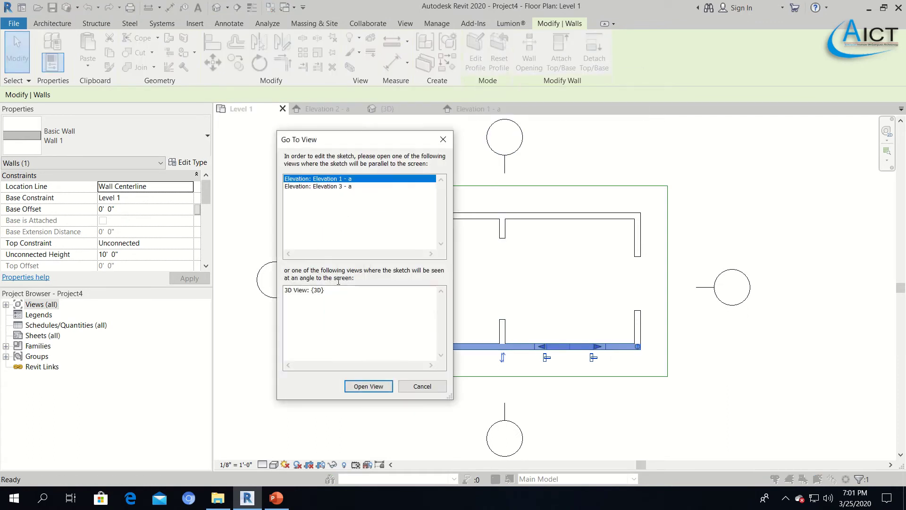
pyautogui.click(367, 387)
pyautogui.scroll(2, 508, 352)
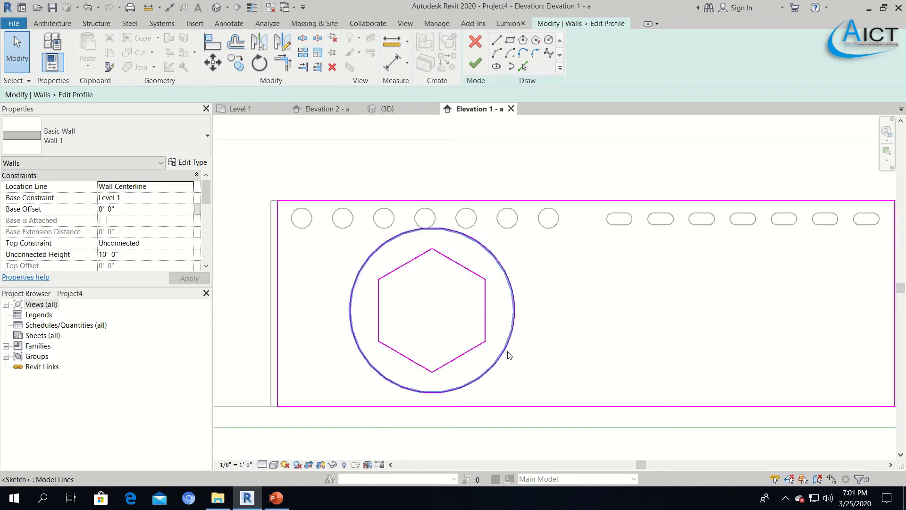
# Step: Draw a horizontal line about 1' 5" long from the midpoint of the hexagon's right side to the circle's right quadrant
pyautogui.click(497, 39)
pyautogui.click(485, 310)
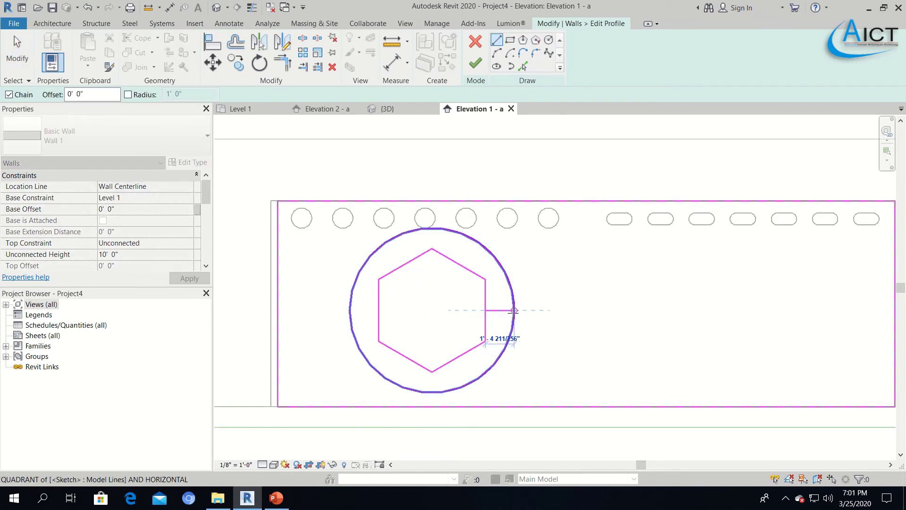
pyautogui.click(515, 310)
pyautogui.press('Escape')
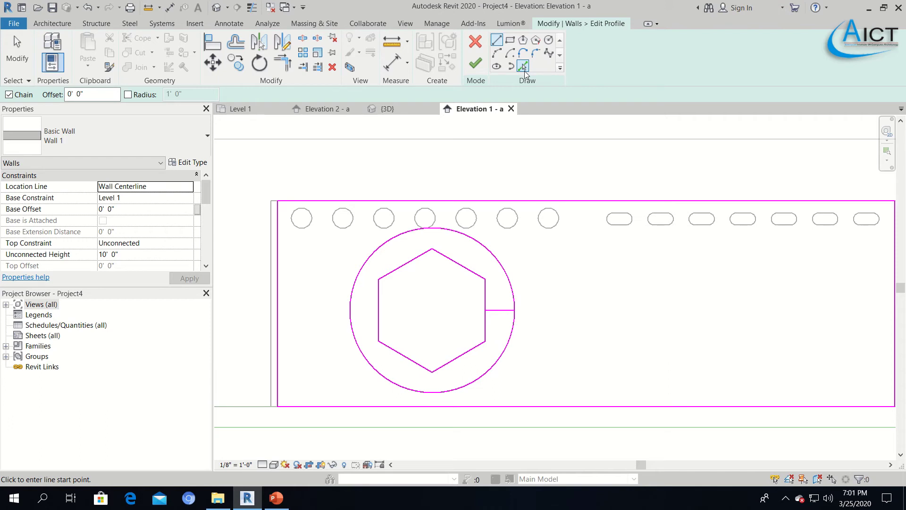
# Step: Create two parallel copies of the connecting line by picking it with a 3" offset, one above and one below
pyautogui.click(525, 70)
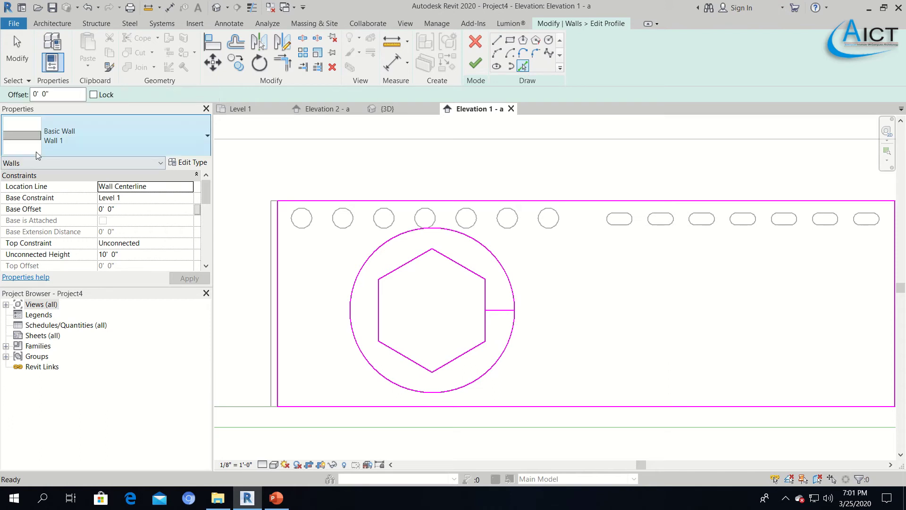
pyautogui.doubleClick(45, 95)
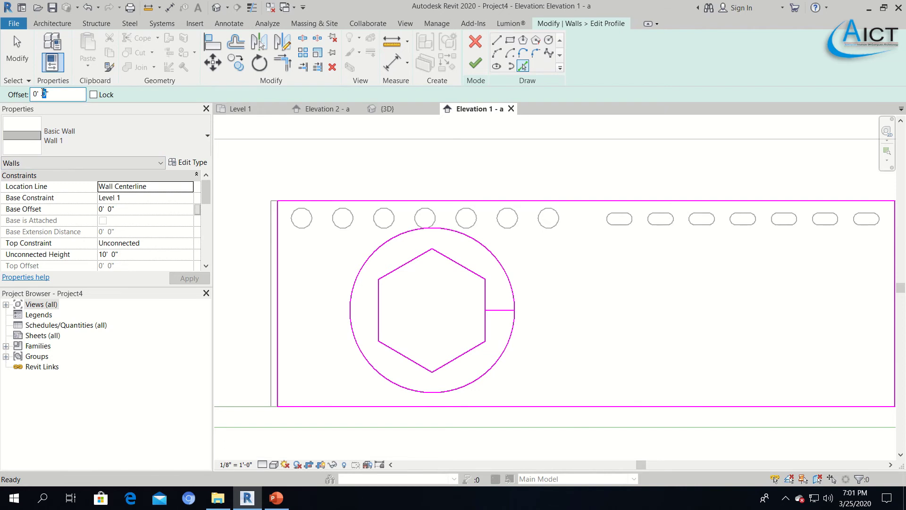
pyautogui.write('3')
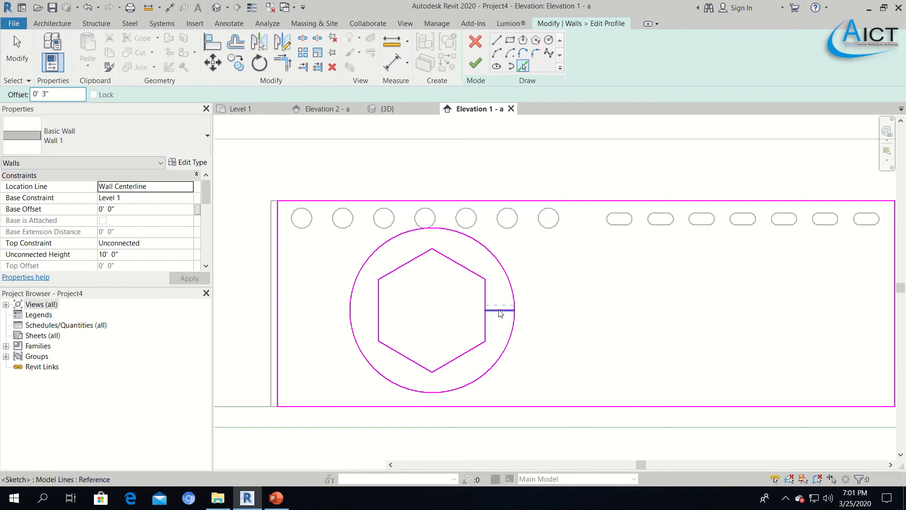
pyautogui.click(495, 312)
pyautogui.click(498, 311)
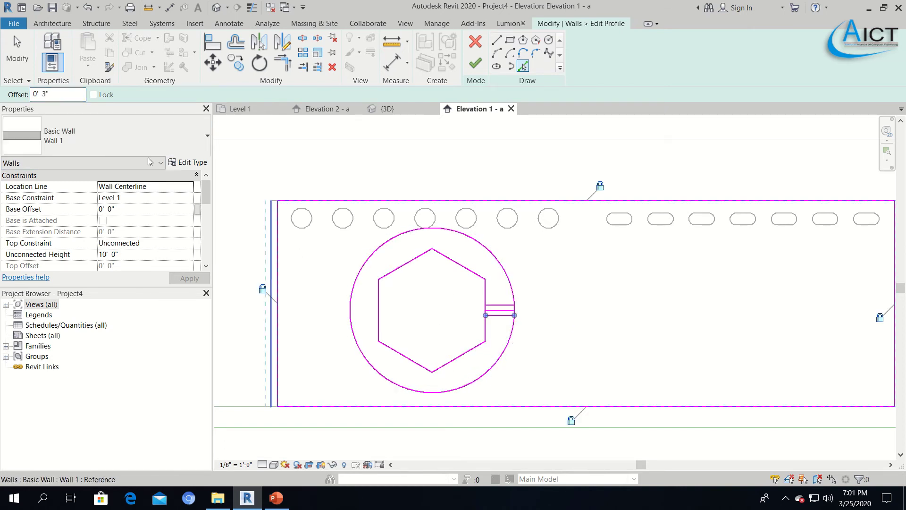
# Step: Delete the original middle line between the two offset lines
pyautogui.click(16, 57)
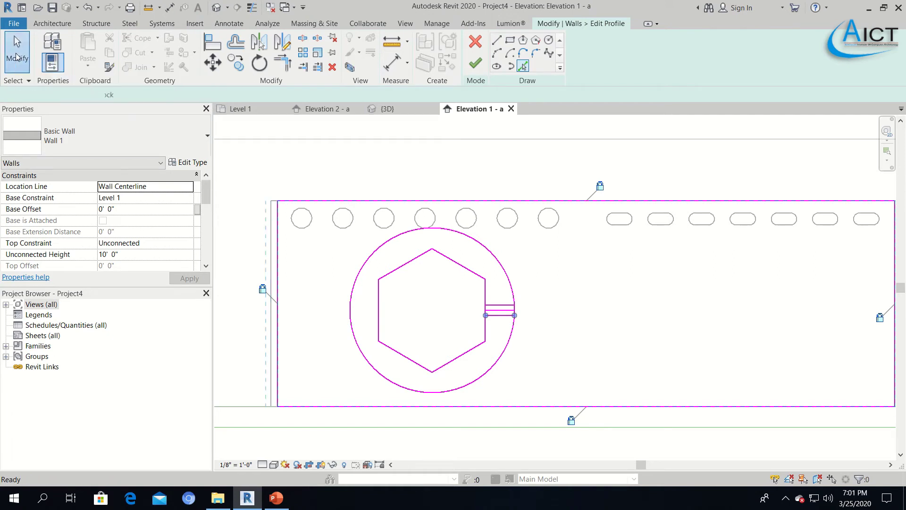
pyautogui.click(505, 311)
pyautogui.press('Escape')
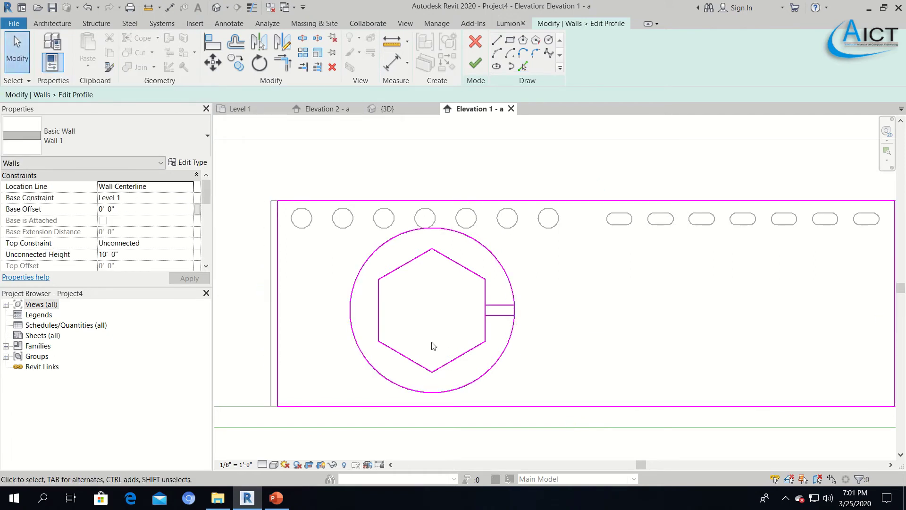
# Step: Mirror the two connector lines to the hexagon's opposite side about a drawn axis through its top and bottom vertices
pyautogui.scroll(1, 407, 282)
pyautogui.scroll(1, 405, 313)
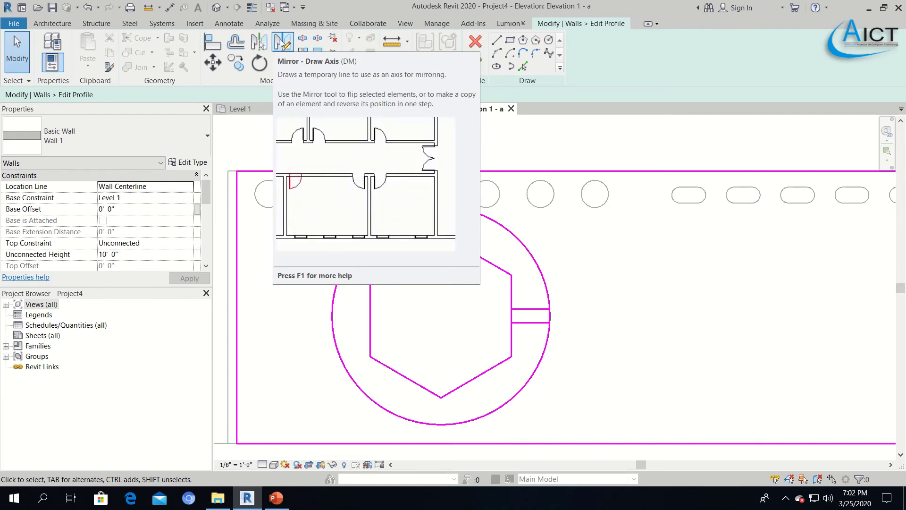
pyautogui.click(281, 43)
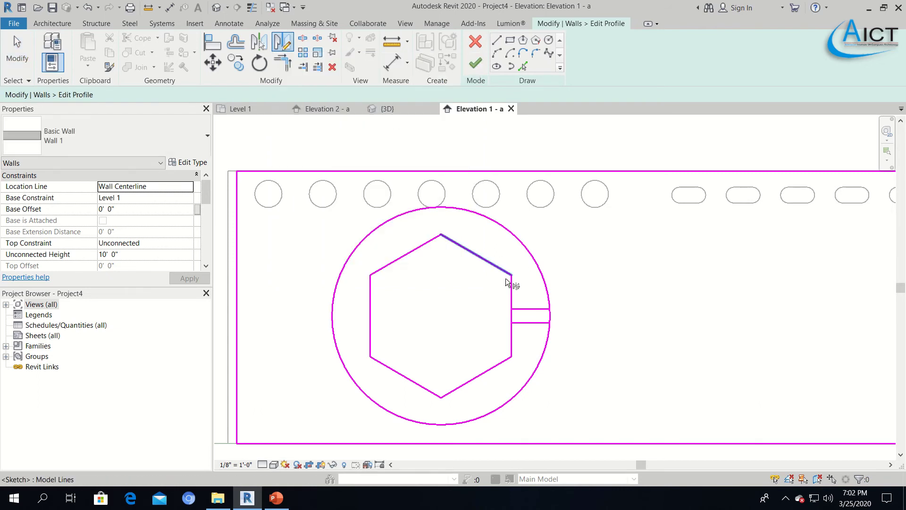
pyautogui.click(520, 308)
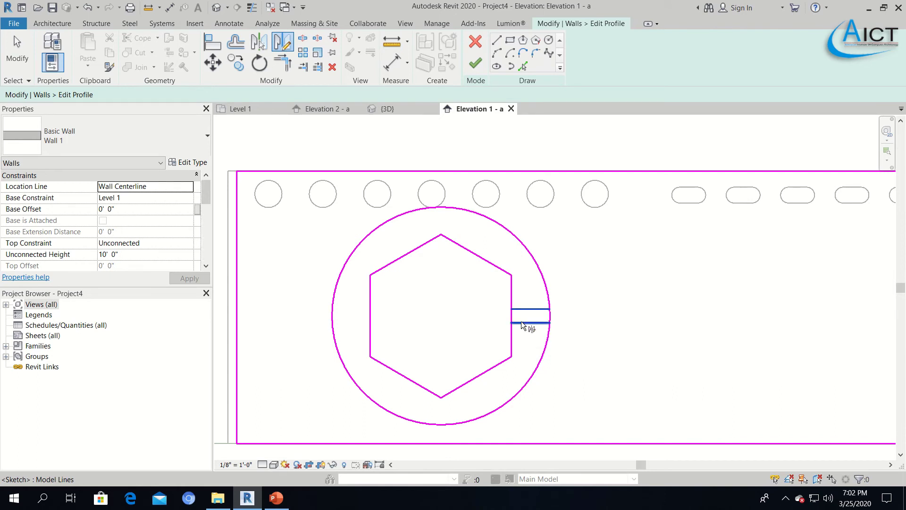
pyautogui.press('d')
pyautogui.press('m')
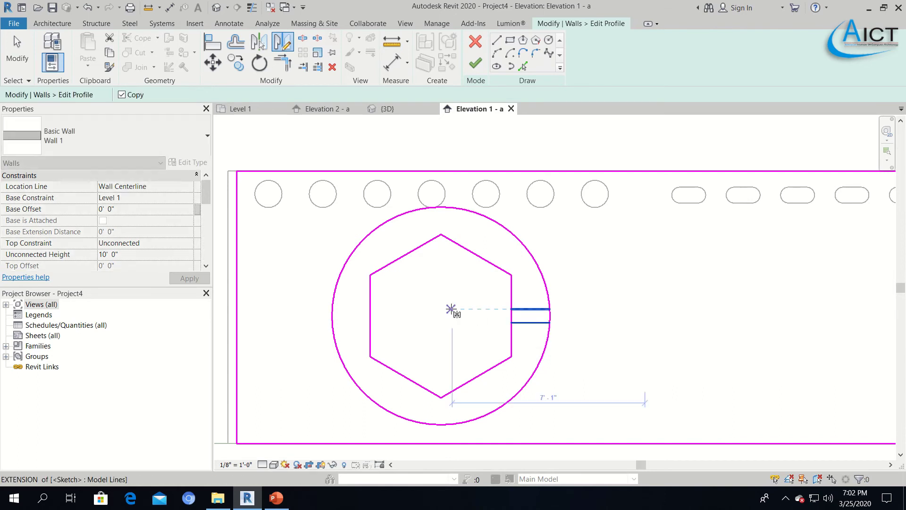
pyautogui.click(440, 234)
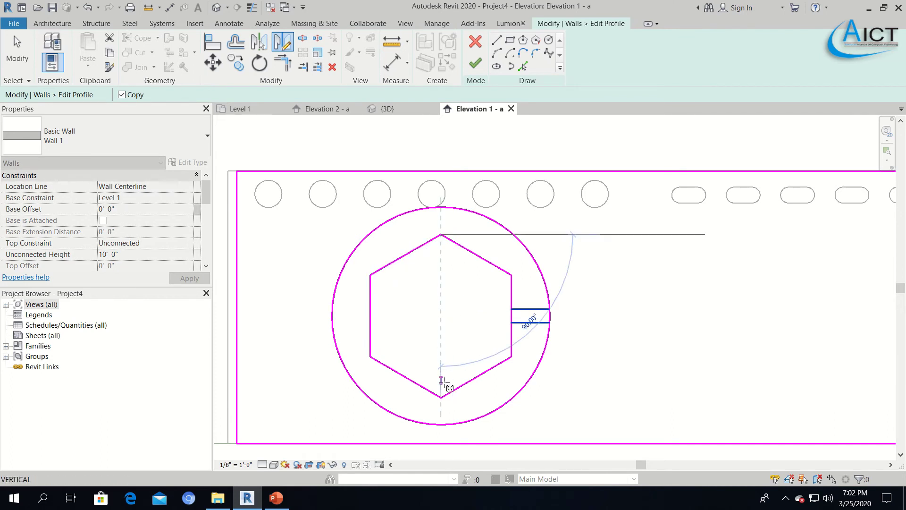
pyautogui.click(441, 397)
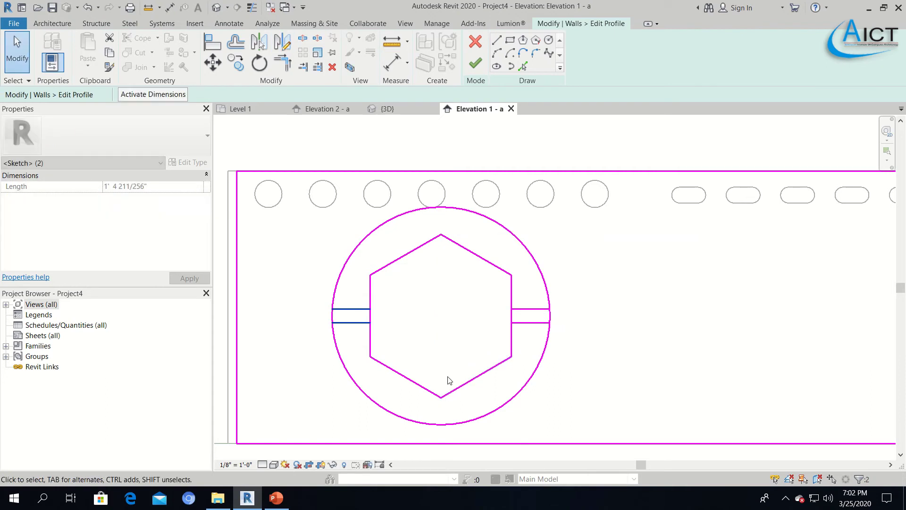
# Step: Try to finish the wall profile with the mirrored connector lines in place
pyautogui.scroll(1, 429, 274)
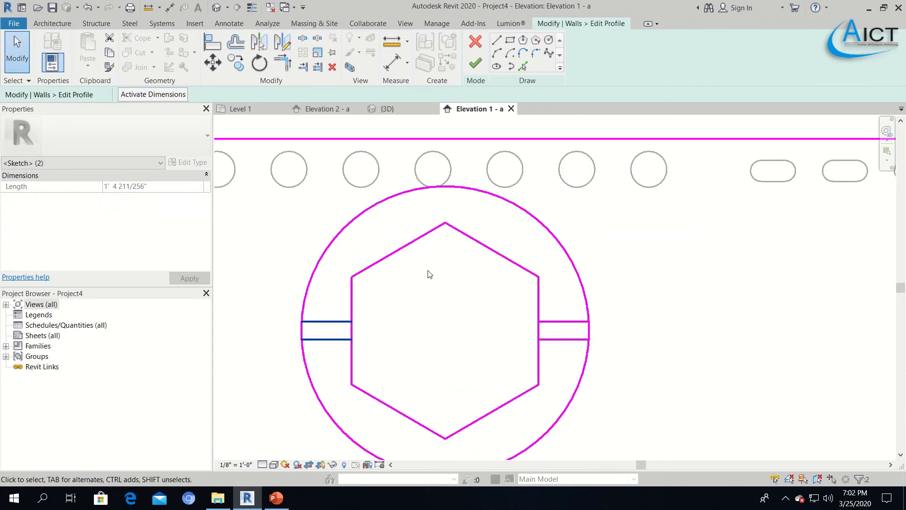
pyautogui.scroll(-2, 430, 274)
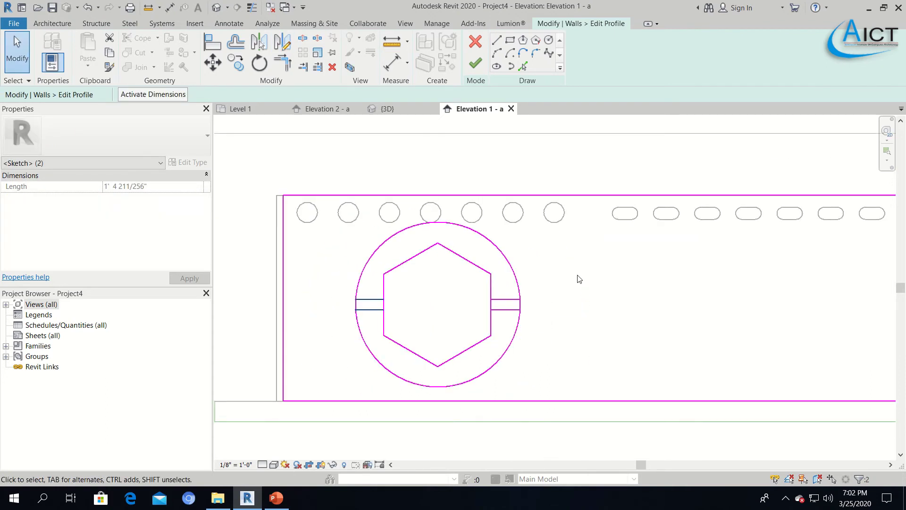
pyautogui.click(476, 63)
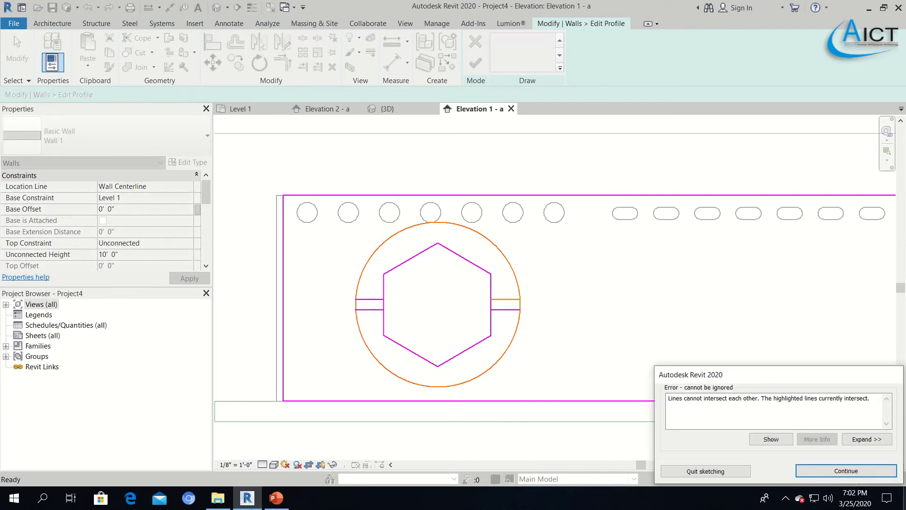
pyautogui.click(845, 470)
# Step: Split the circle and the hexagon's vertical sides where the connector lines meet them on both sides
pyautogui.scroll(4, 475, 356)
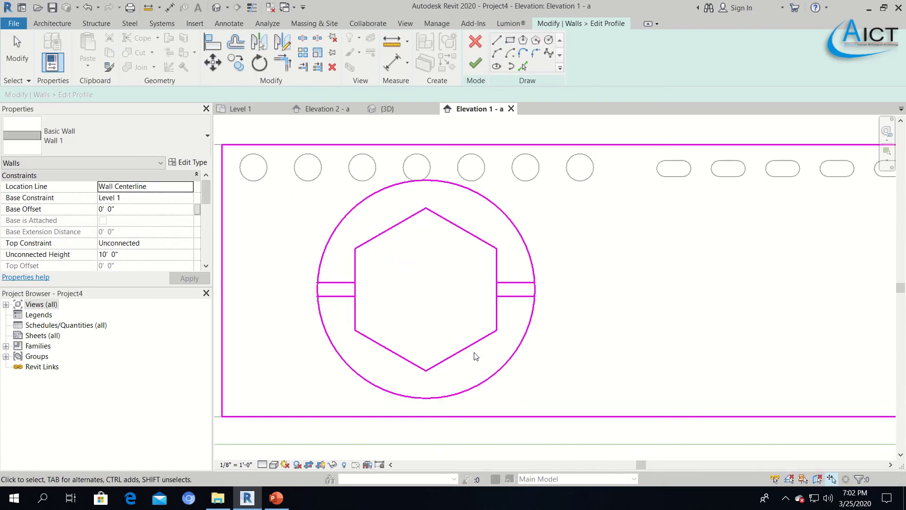
pyautogui.scroll(-2, 388, 289)
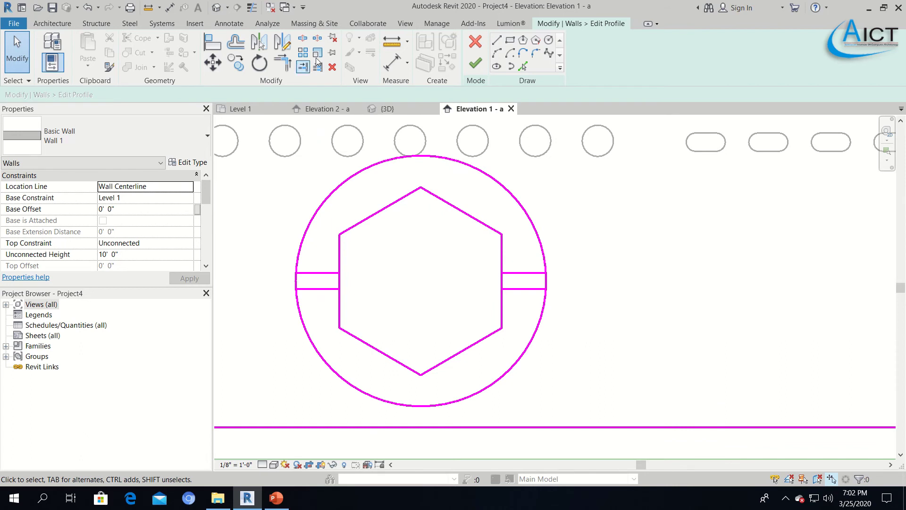
pyautogui.click(303, 38)
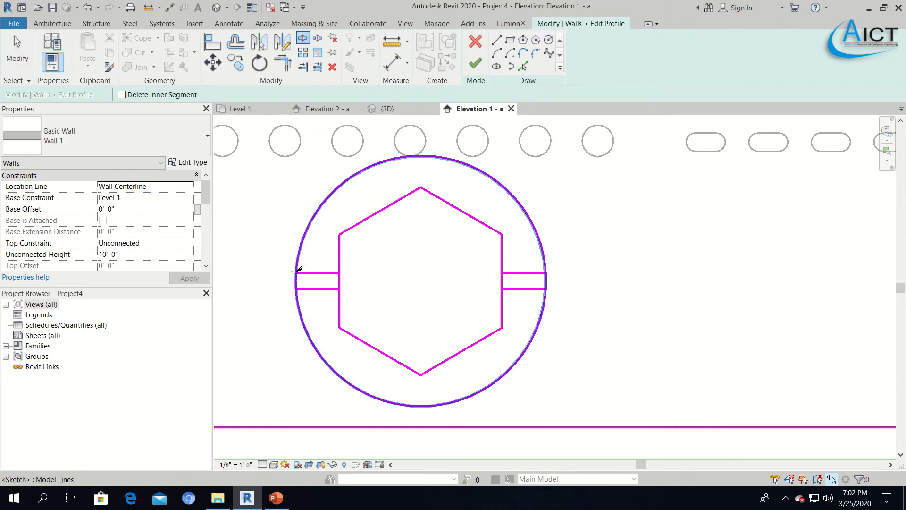
pyautogui.click(297, 273)
pyautogui.click(297, 288)
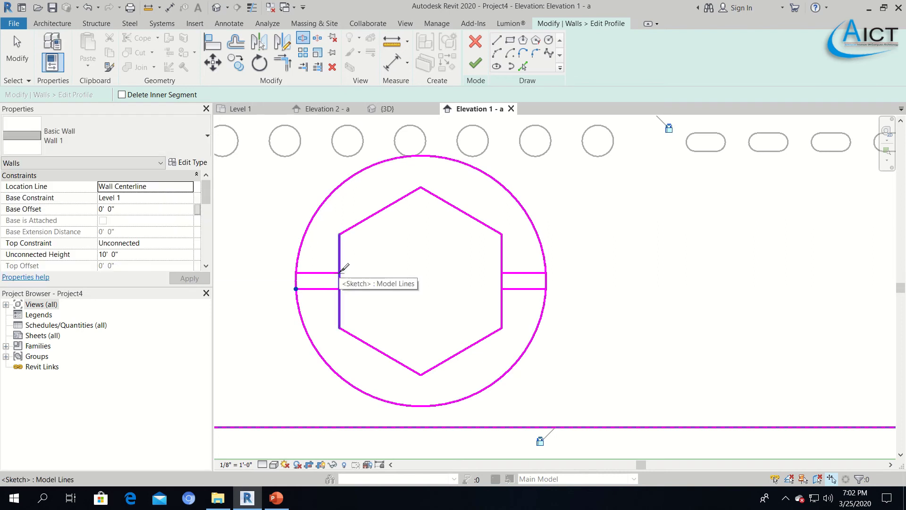
pyautogui.click(340, 287)
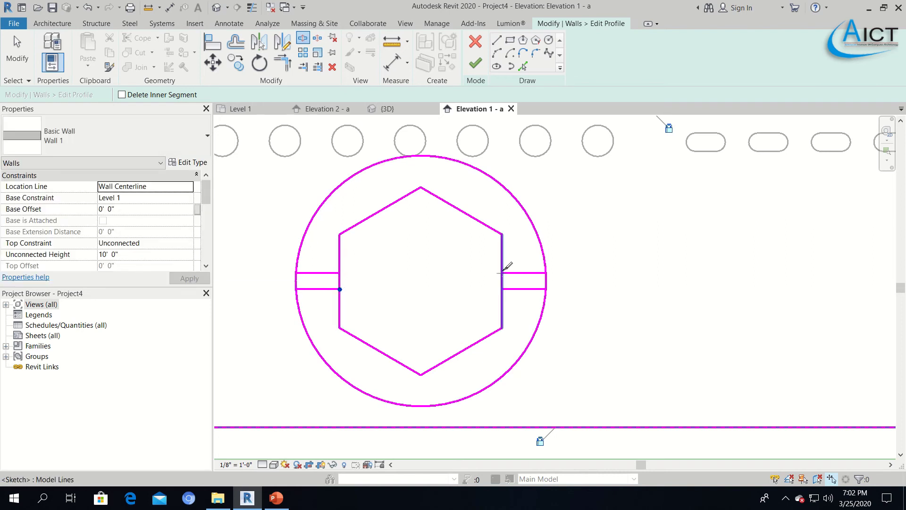
pyautogui.click(502, 288)
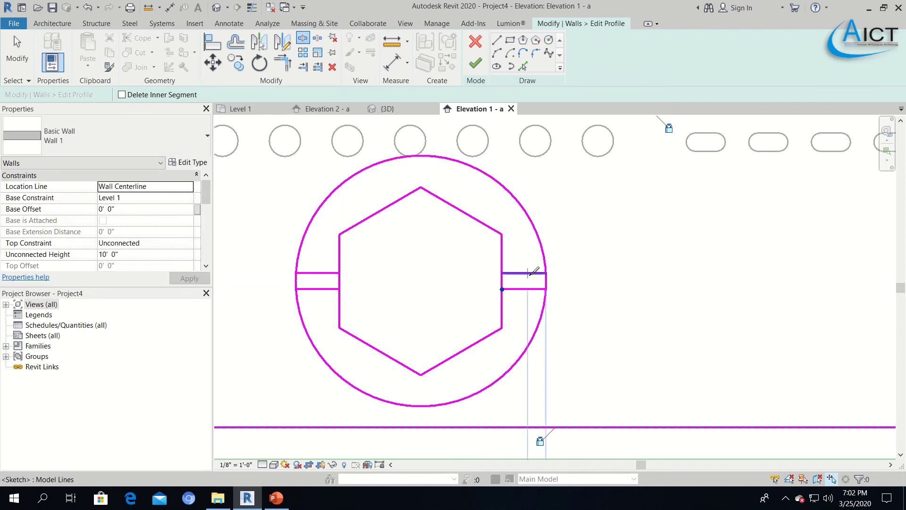
pyautogui.click(546, 272)
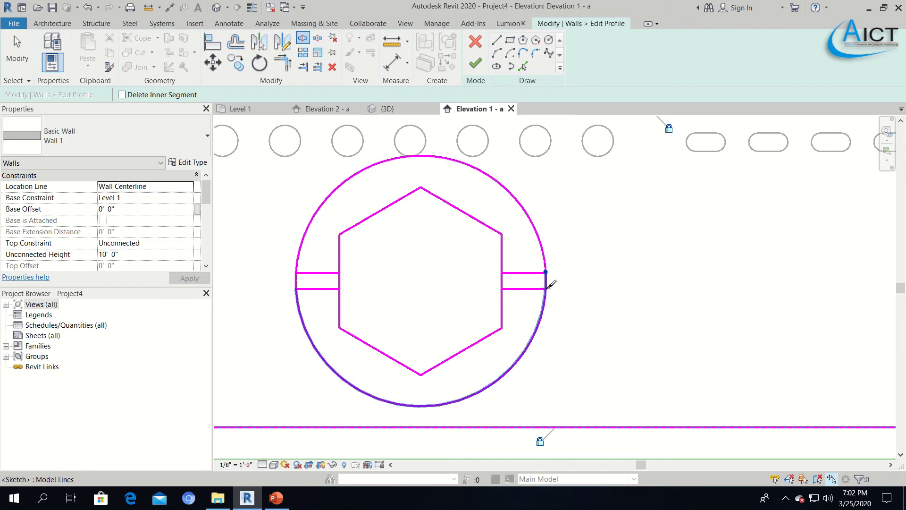
pyautogui.press('Escape')
pyautogui.press('Escape')
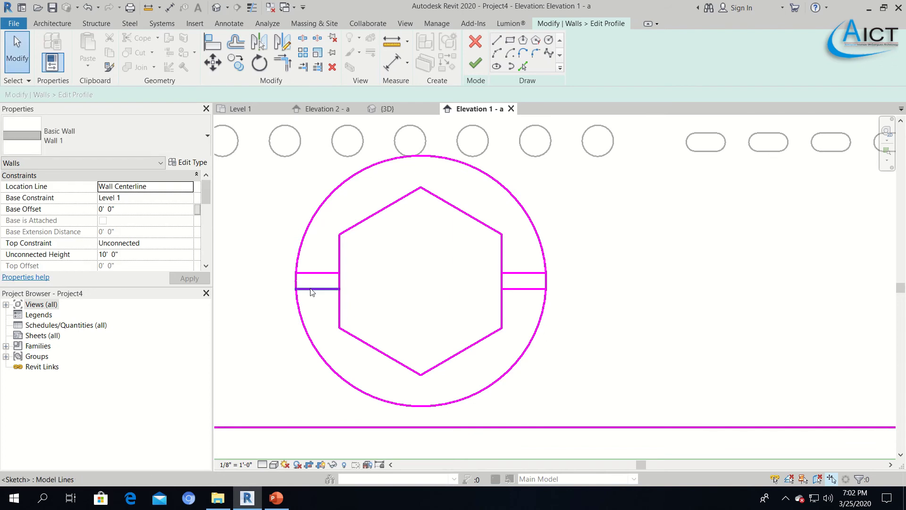
# Step: Delete the circle and hexagon segments lying between the paired connector lines on both sides
pyautogui.click(310, 289)
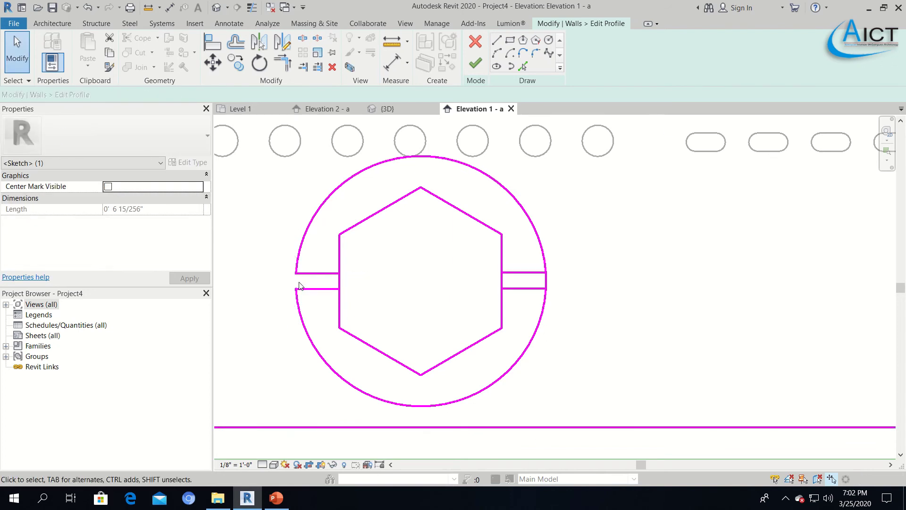
pyautogui.press('Delete')
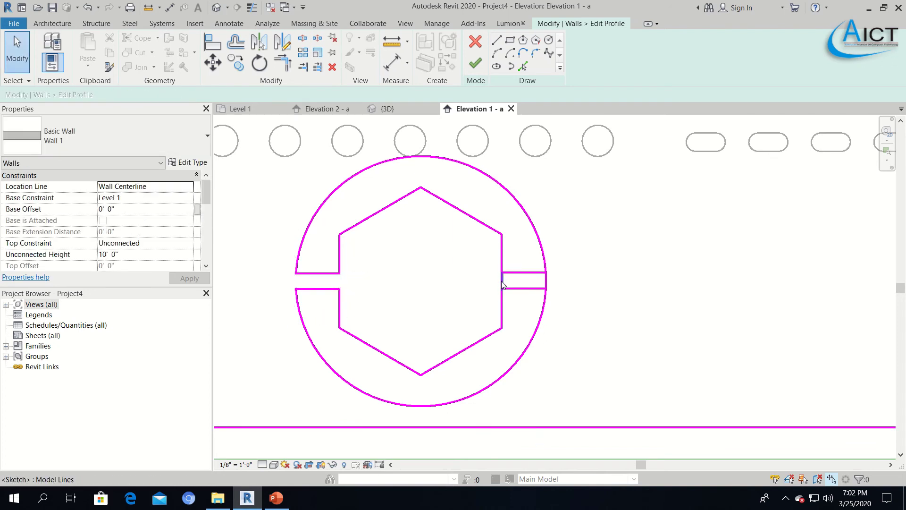
pyautogui.click(502, 281)
pyautogui.press('Delete')
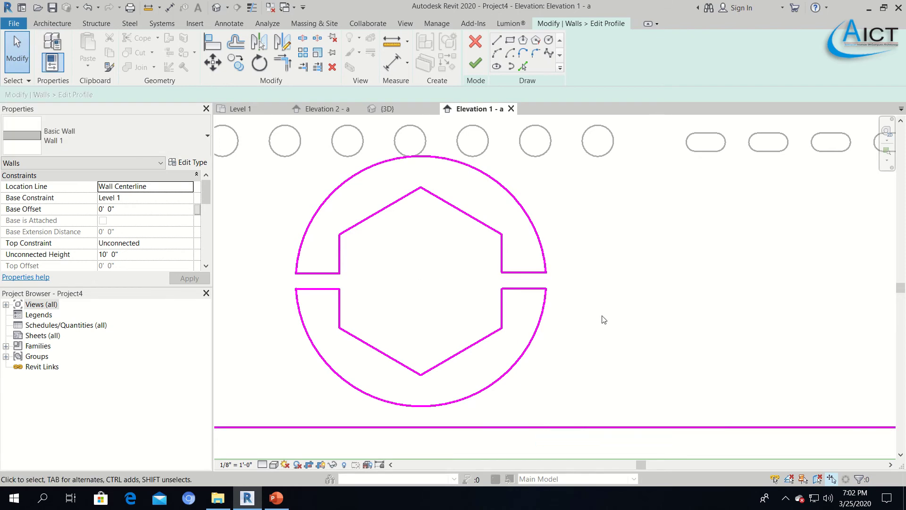
# Step: Finish the wall profile and view the hexagon with its two connecting bridges in the 3D view
pyautogui.click(481, 63)
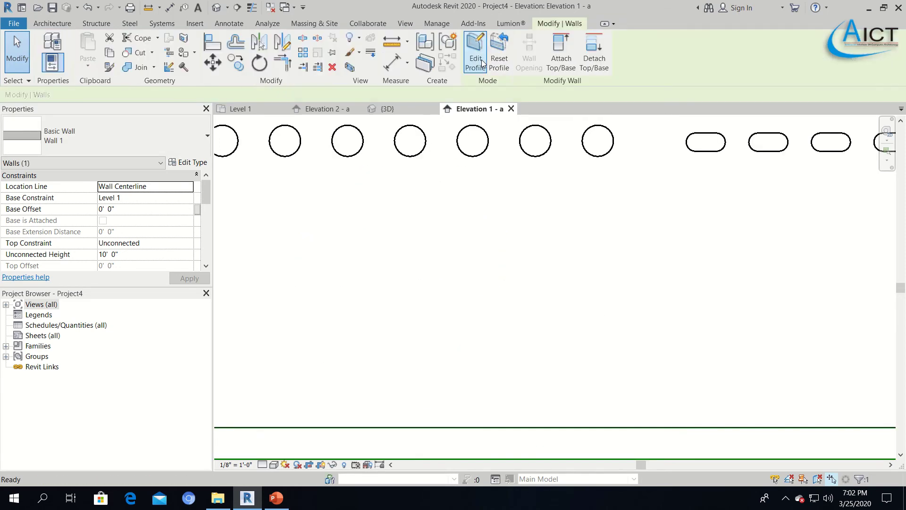
pyautogui.click(387, 111)
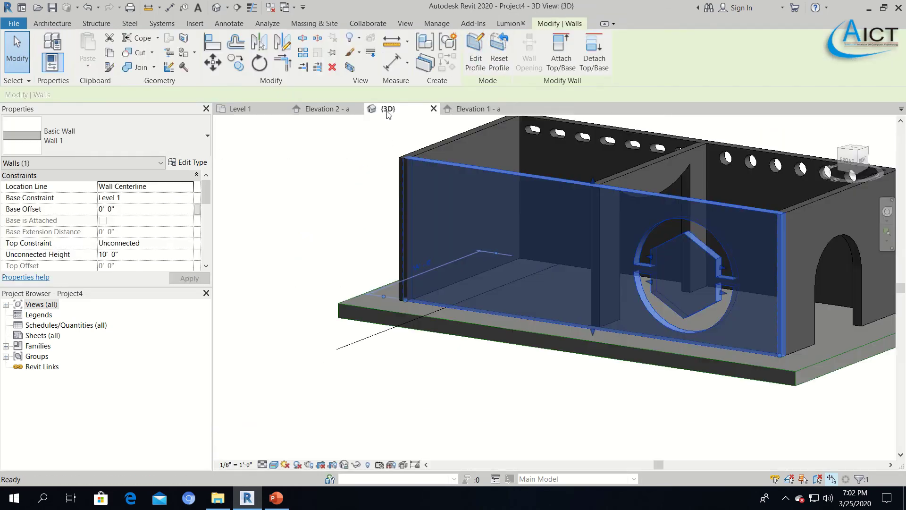
pyautogui.press('Escape')
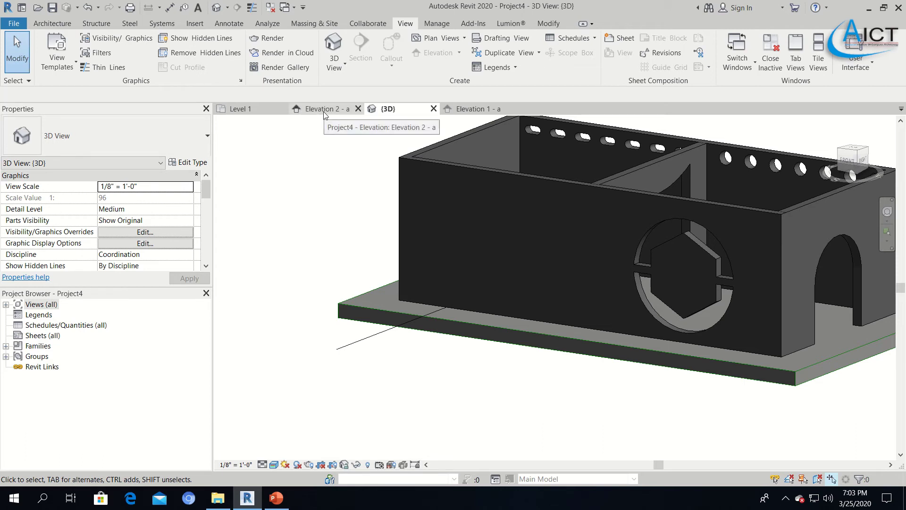
# Step: Open the left end wall's profile from the Level 1 plan for editing in Elevation 2 - a
pyautogui.click(241, 109)
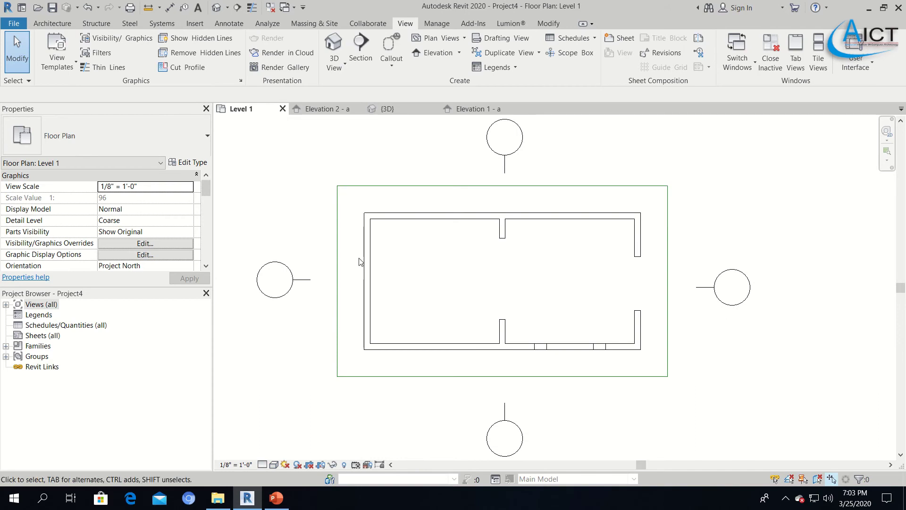
pyautogui.click(366, 282)
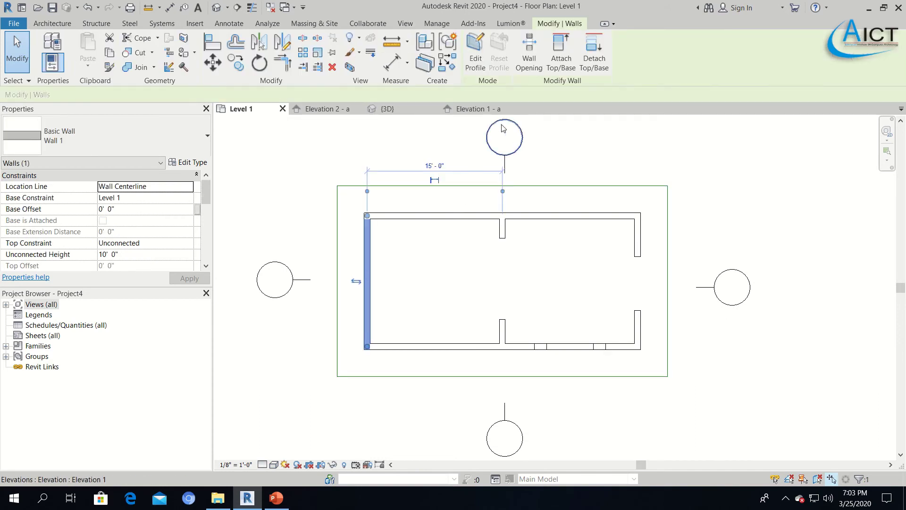
pyautogui.click(470, 52)
pyautogui.click(365, 386)
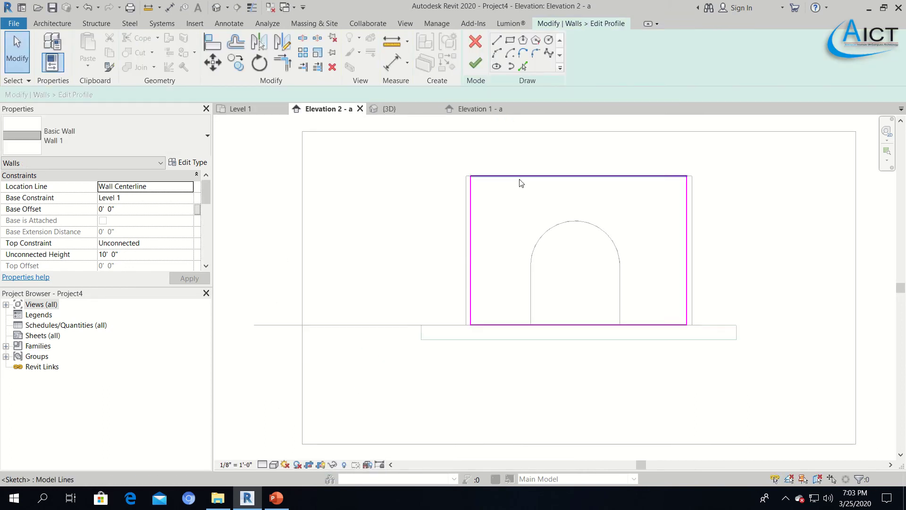
# Step: Replace the left end wall profile's top edge with a slope, extending its left side about 3' 5" upward and descending to the right corner
pyautogui.click(521, 183)
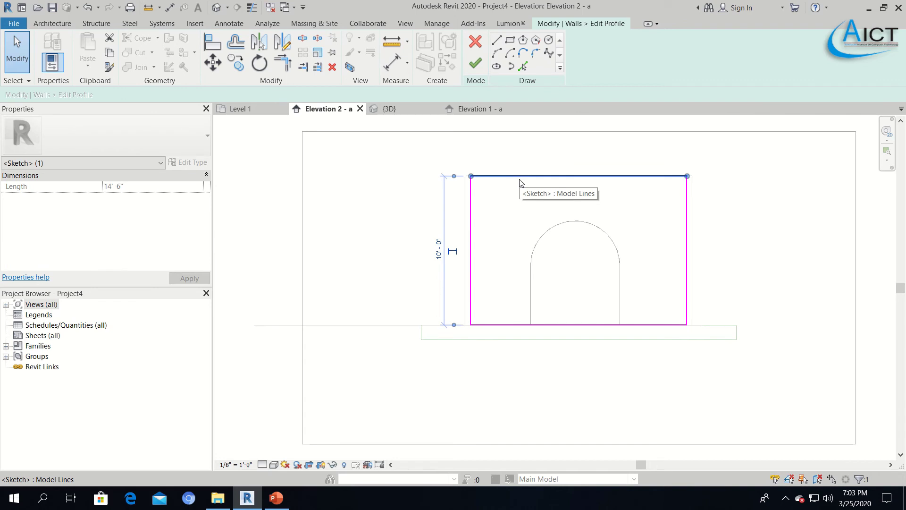
pyautogui.press('Delete')
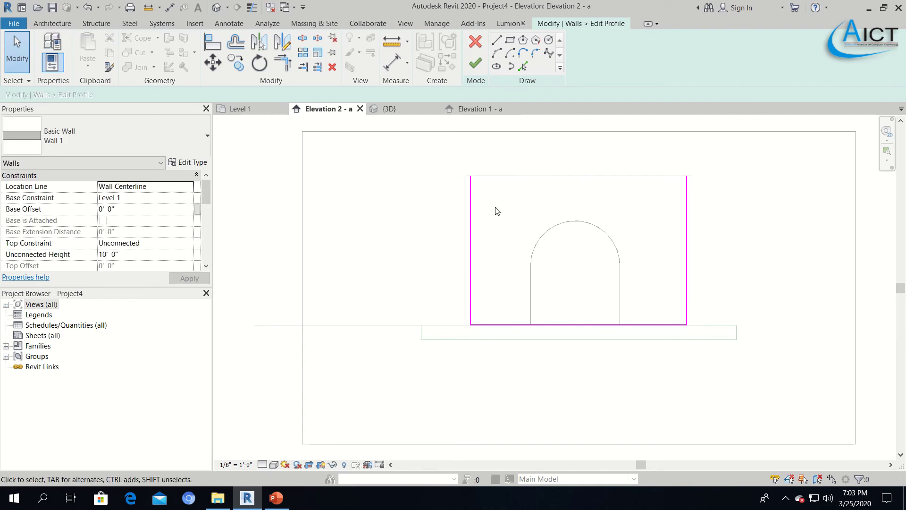
pyautogui.click(496, 40)
pyautogui.click(471, 175)
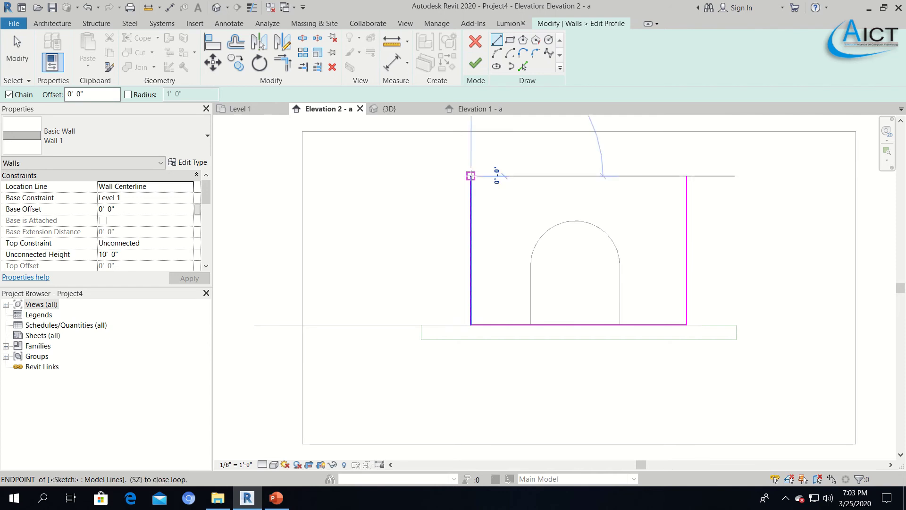
pyautogui.click(471, 124)
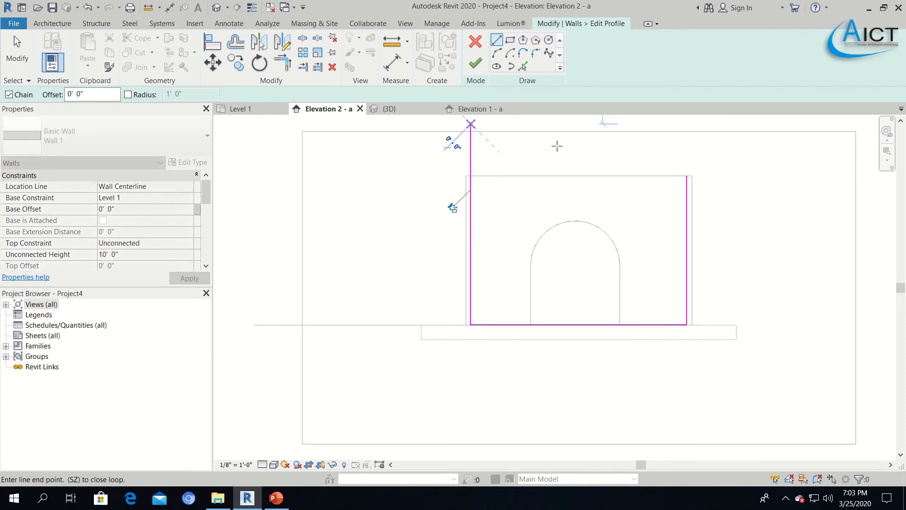
pyautogui.click(687, 176)
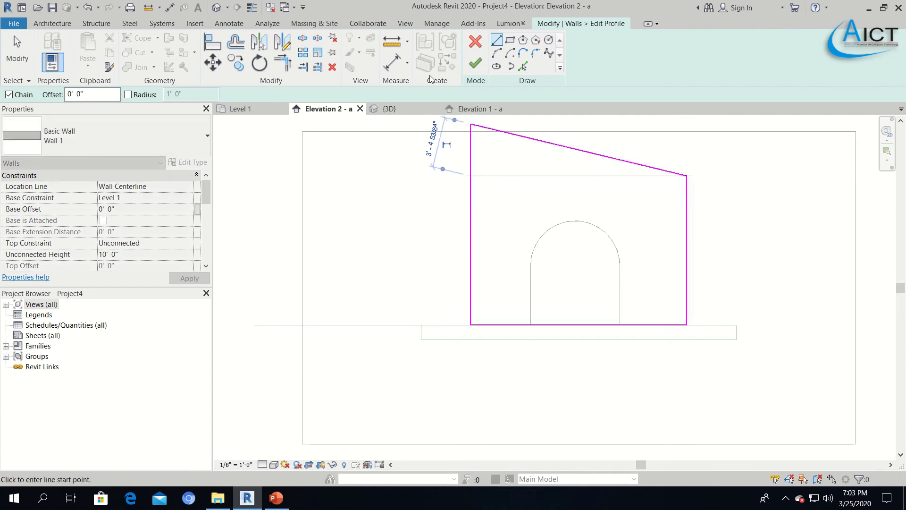
# Step: Finish the left end wall's profile and view the sloped wall in the 3D view
pyautogui.click(476, 63)
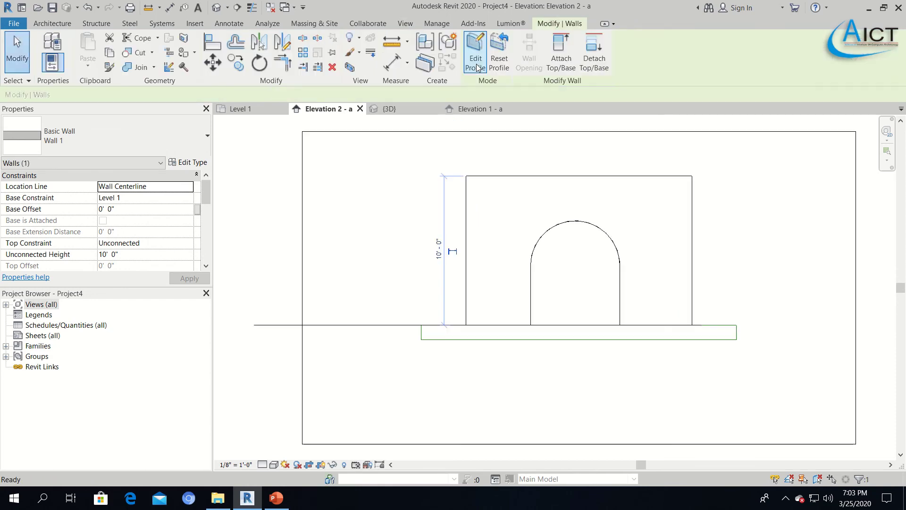
pyautogui.click(390, 109)
pyautogui.click(295, 234)
pyautogui.scroll(-3, 298, 237)
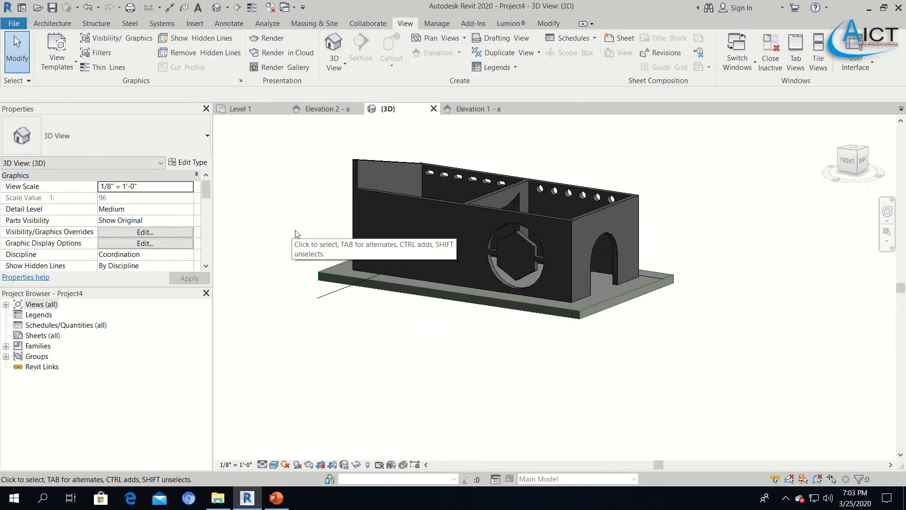
pyautogui.scroll(2, 599, 147)
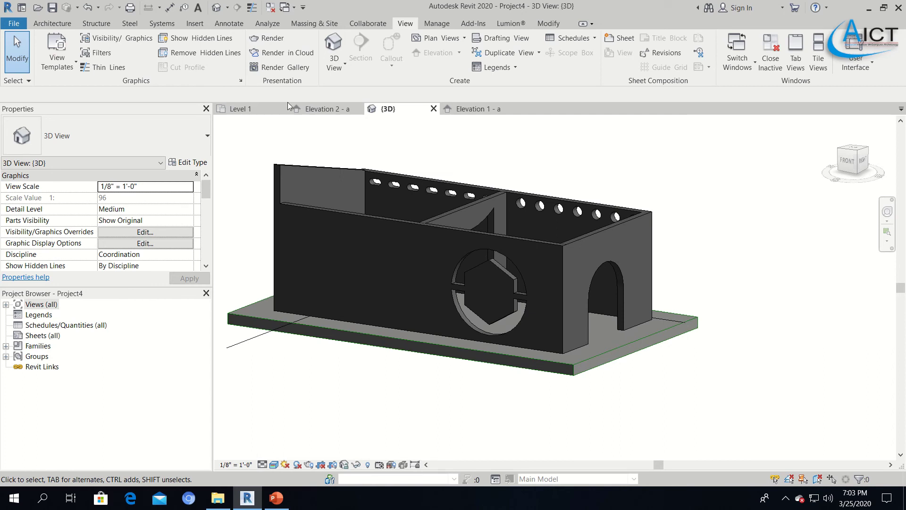
# Step: Open the profile of the right end wall with the arched doorway from the Level 1 plan for editing in Elevation 2 - a
pyautogui.click(243, 109)
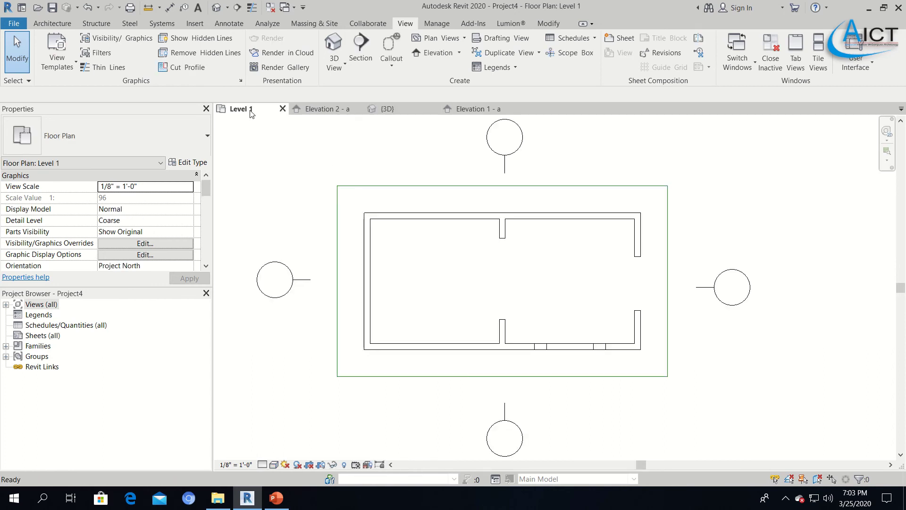
pyautogui.click(646, 250)
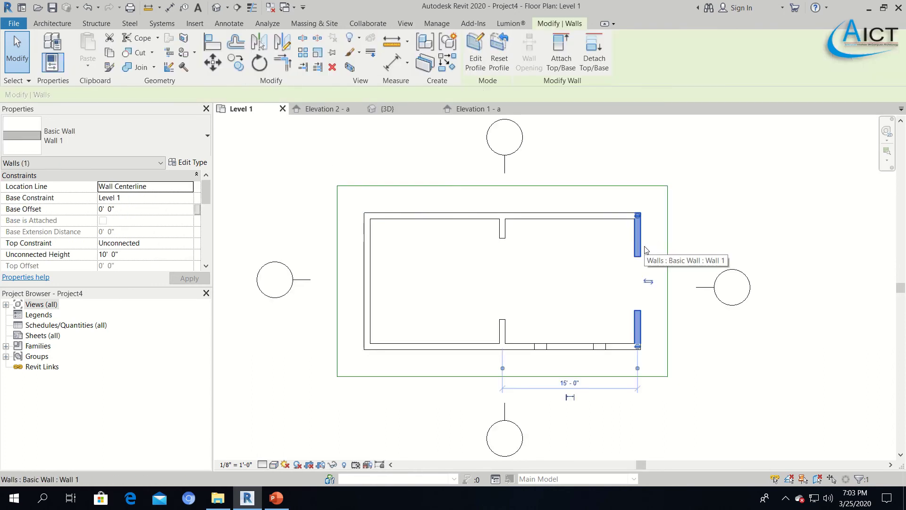
pyautogui.click(475, 55)
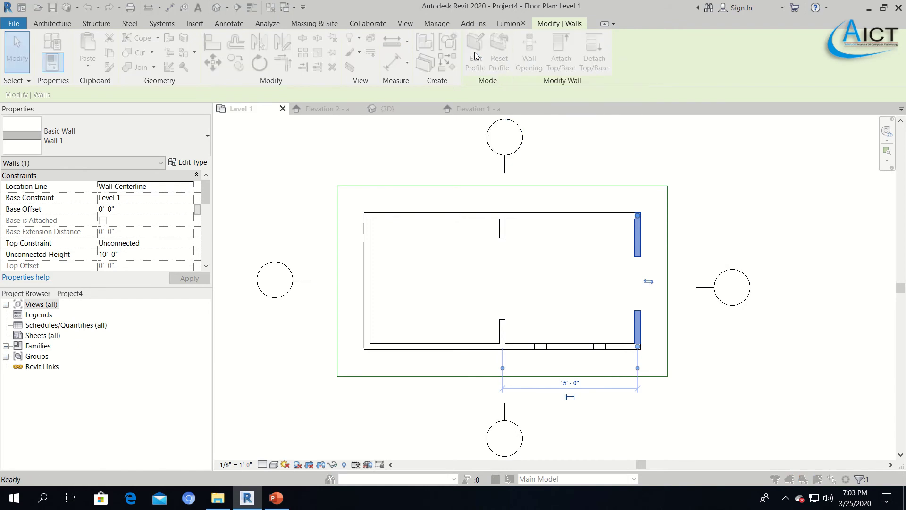
pyautogui.click(381, 386)
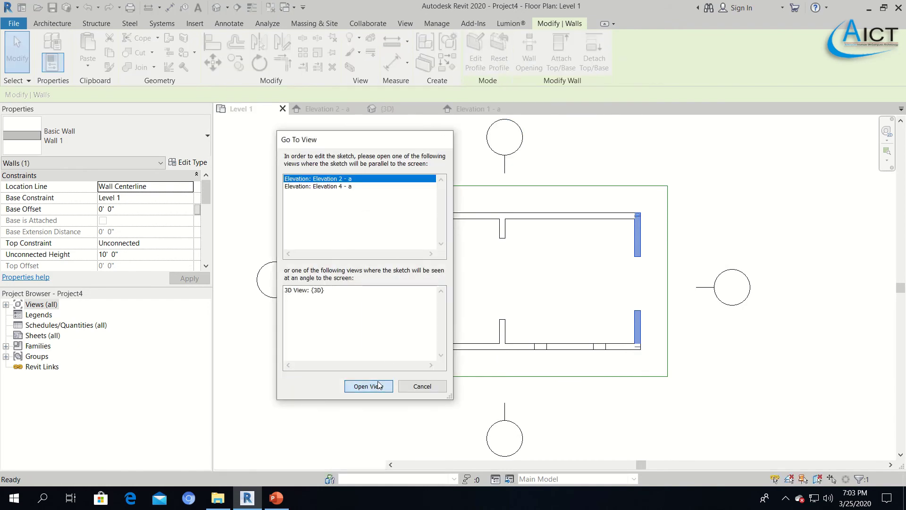
# Step: Replace the right end wall profile's straight top edge with an upward-bulging arc of about 14' radius between its upper corners
pyautogui.click(517, 176)
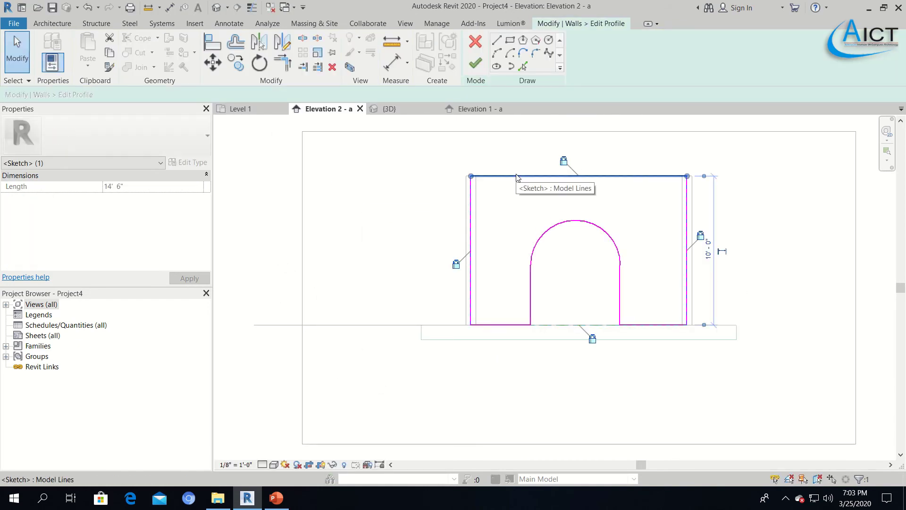
pyautogui.press('Delete')
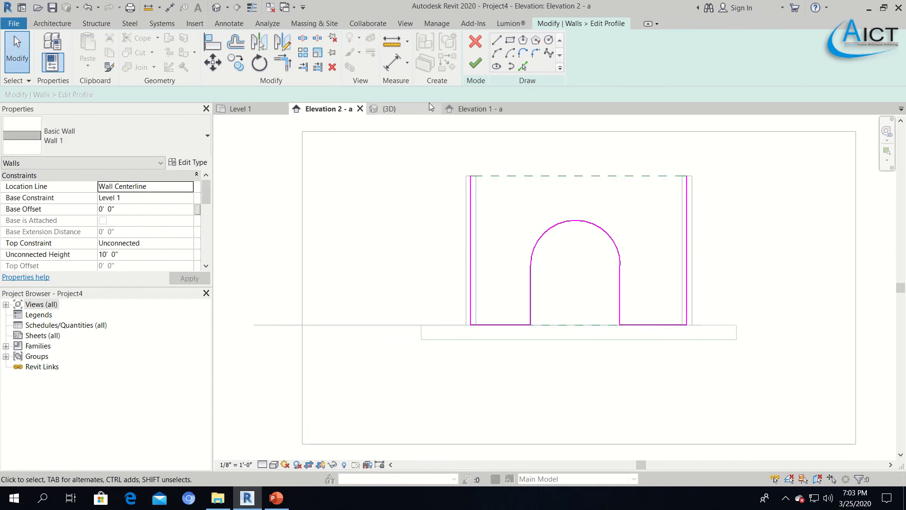
pyautogui.click(497, 52)
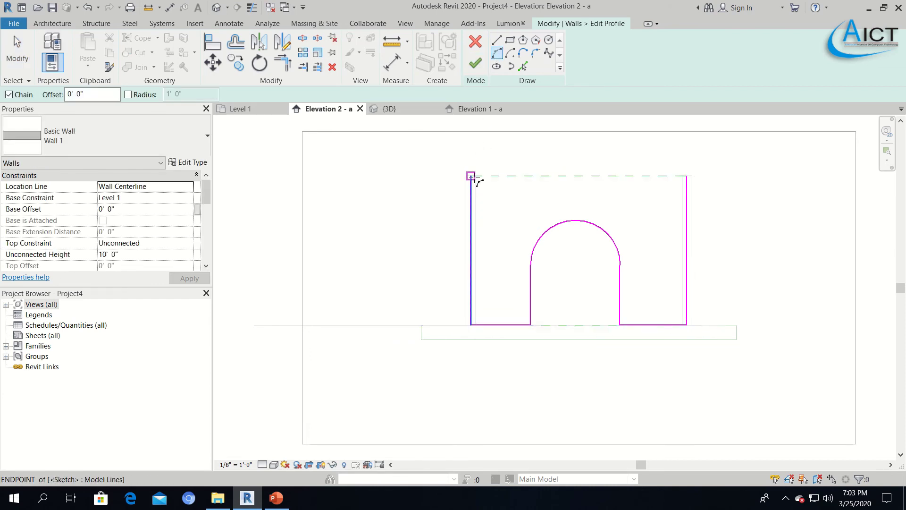
pyautogui.click(470, 175)
pyautogui.click(687, 176)
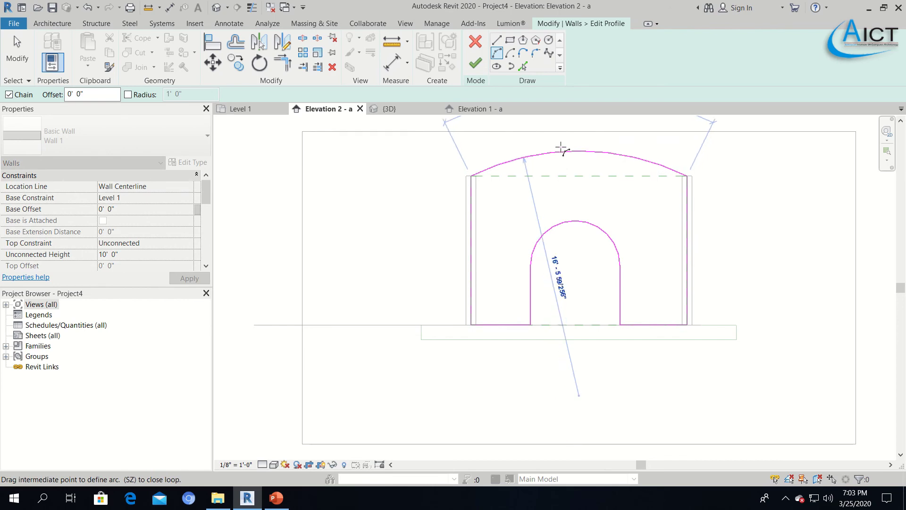
pyautogui.click(561, 148)
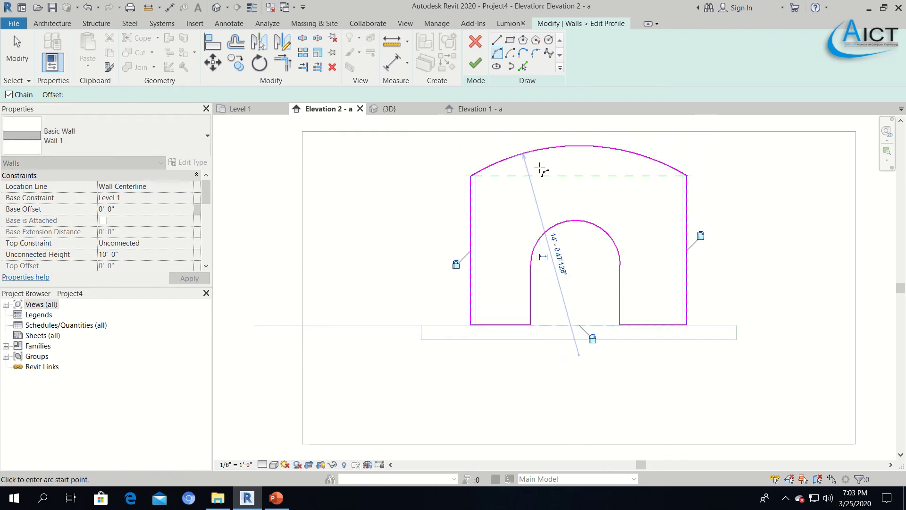
# Step: Finish the right end wall's profile and view its curved top in the 3D view
pyautogui.click(476, 63)
pyautogui.click(392, 110)
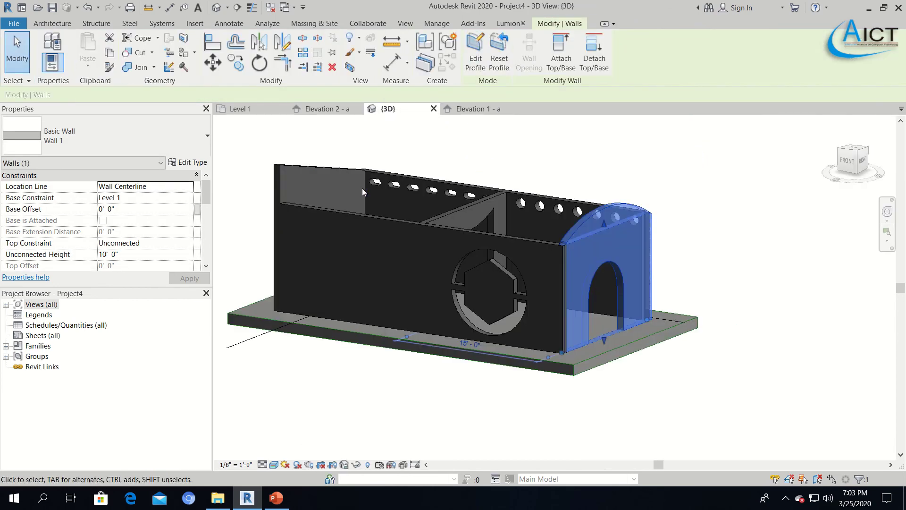
pyautogui.press('Escape')
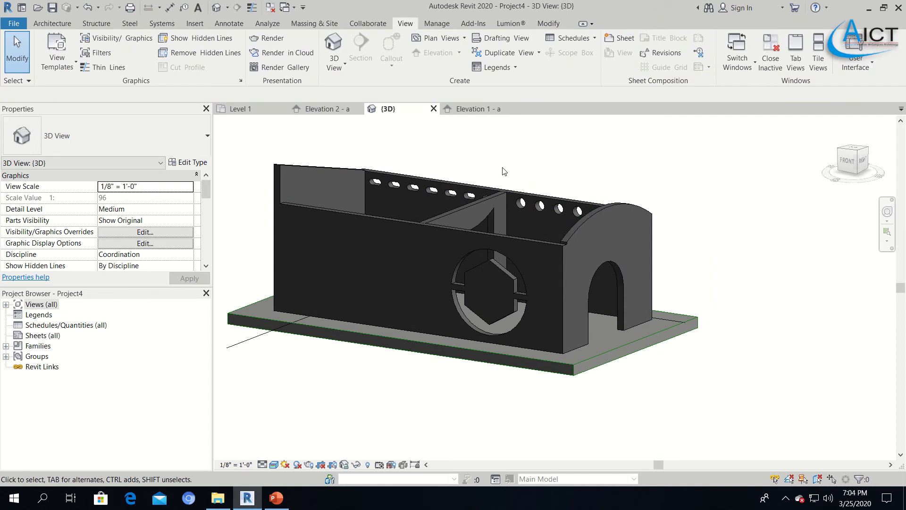
# Step: Open the floor's boundary sketch for editing in the Level 1 plan
pyautogui.click(237, 110)
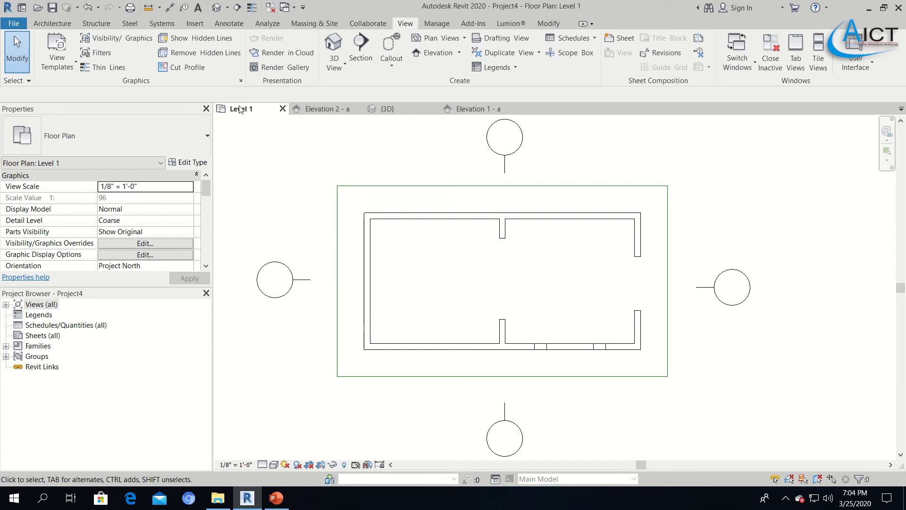
pyautogui.click(355, 191)
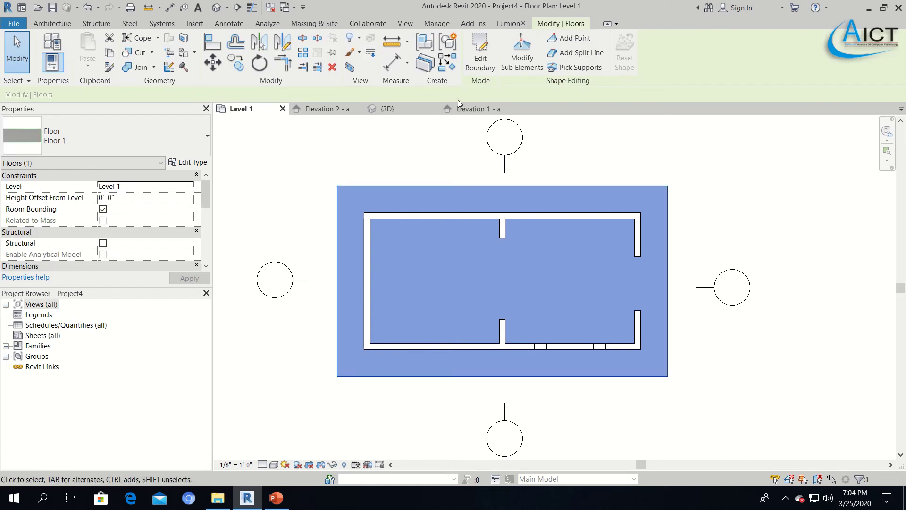
pyautogui.click(475, 62)
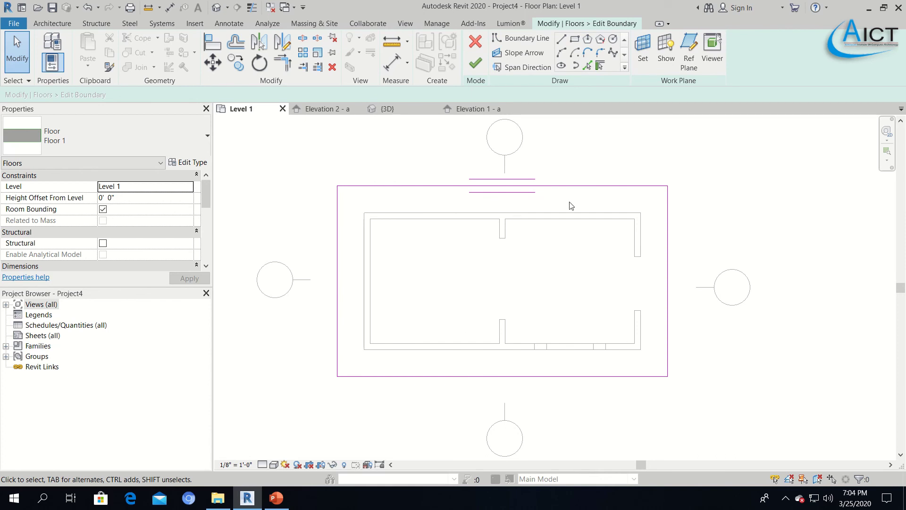
# Step: Split the floor boundary's right edge on both sides of the doorway and delete the segment in front of the opening
pyautogui.click(302, 39)
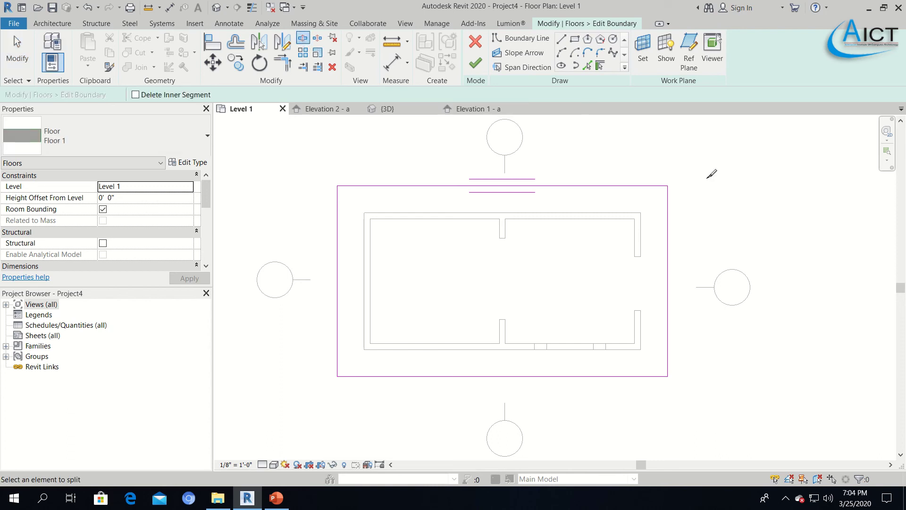
pyautogui.click(668, 253)
pyautogui.press('Escape')
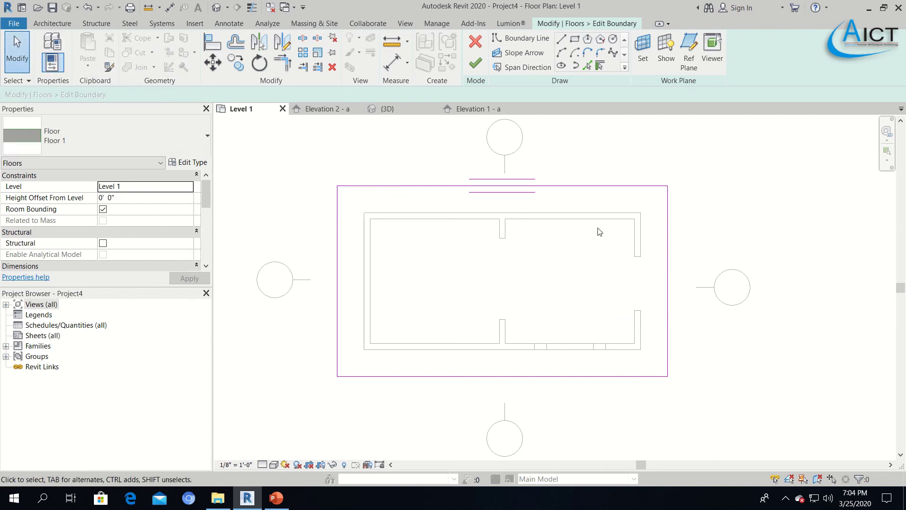
pyautogui.click(669, 289)
pyautogui.press('Delete')
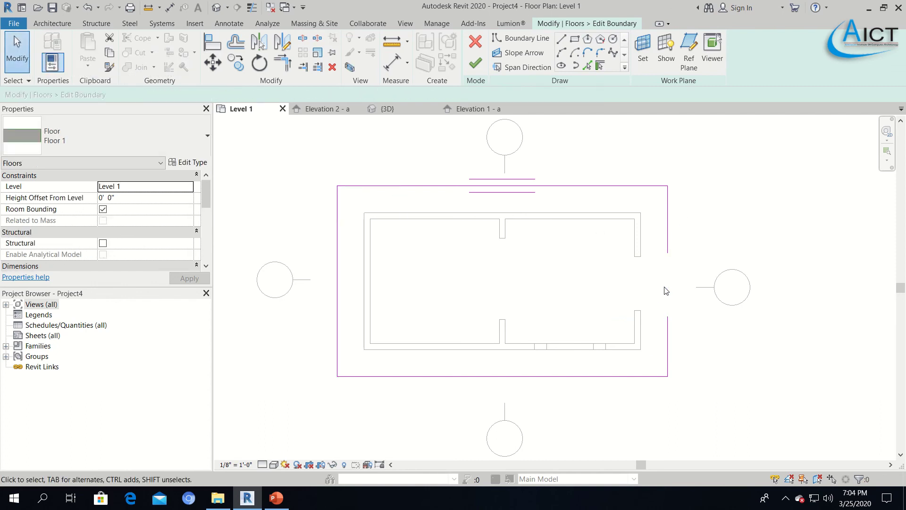
# Step: Close the gap in the floor boundary with an outward semicircular arc of 3' 6" radius in front of the doorway
pyautogui.click(560, 53)
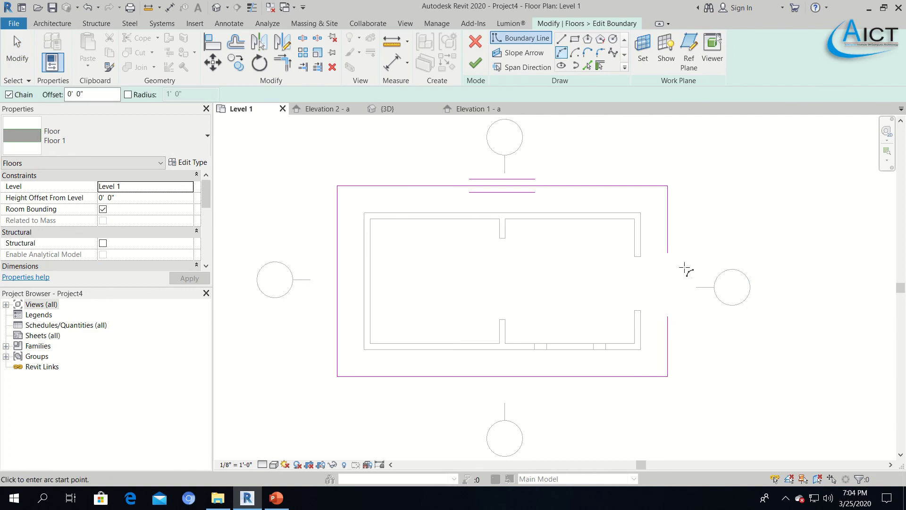
pyautogui.click(668, 252)
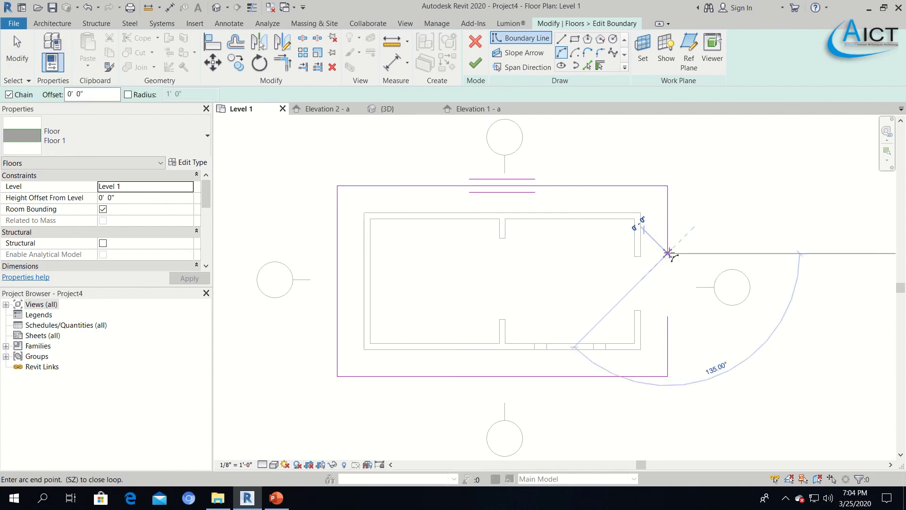
pyautogui.click(668, 315)
pyautogui.click(701, 280)
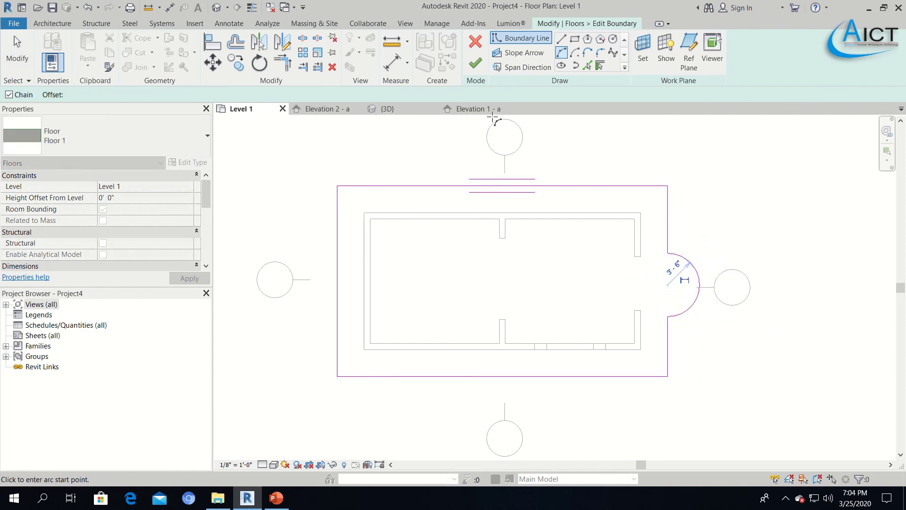
# Step: Finish the floor boundary and inspect the rounded entrance extension in the 3D view
pyautogui.click(475, 62)
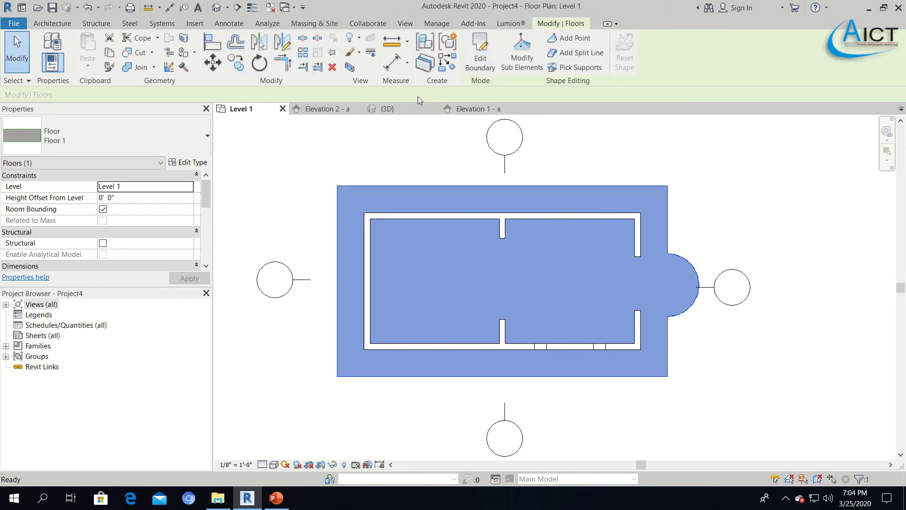
pyautogui.click(399, 108)
pyautogui.click(701, 217)
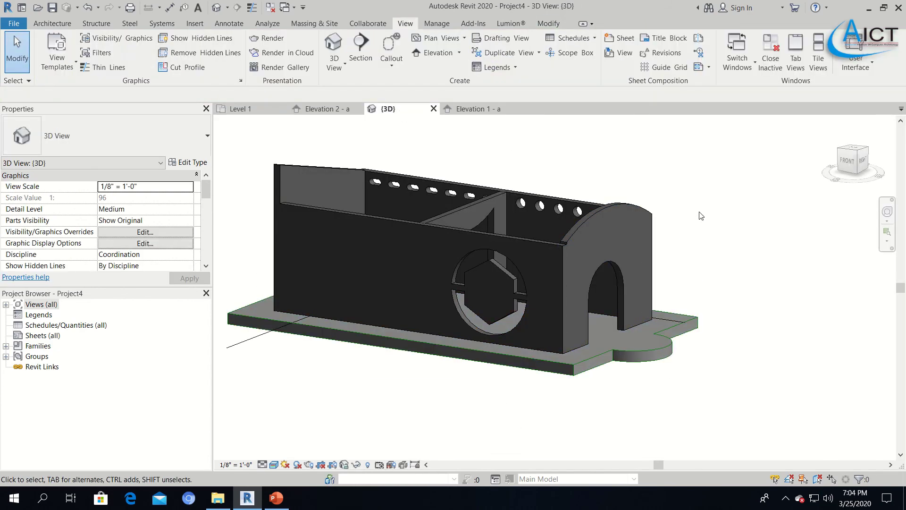
pyautogui.scroll(2, 661, 283)
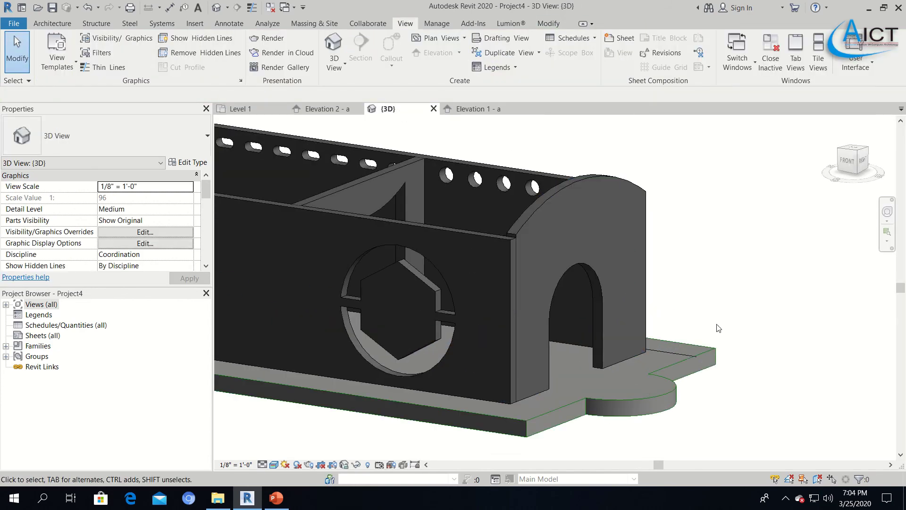
pyautogui.scroll(3, 727, 312)
pyautogui.scroll(-3, 725, 314)
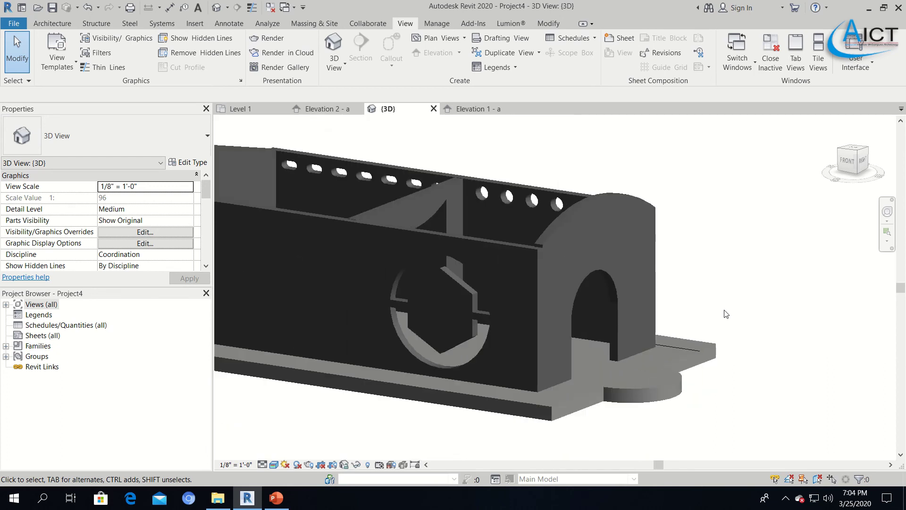
# Step: Reopen the boundary sketch of the floor with the rounded entrance extension in the Level 1 plan
pyautogui.click(251, 107)
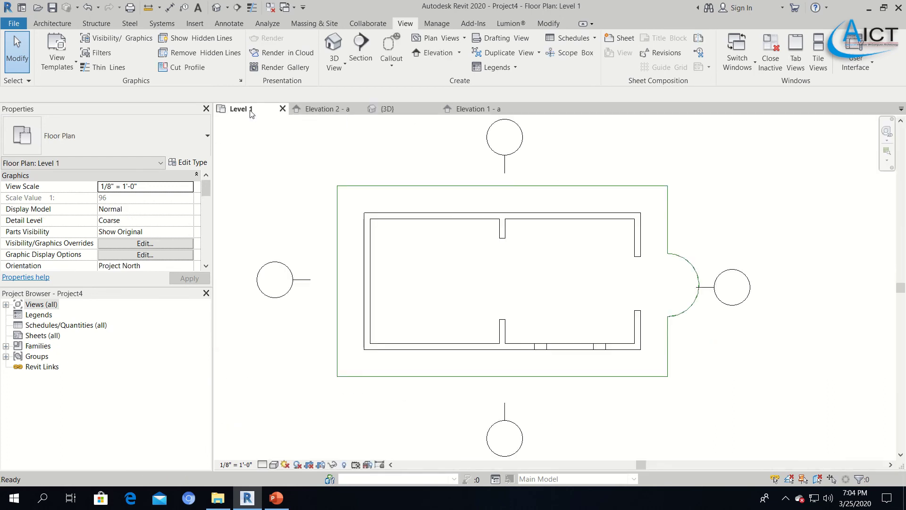
pyautogui.click(648, 186)
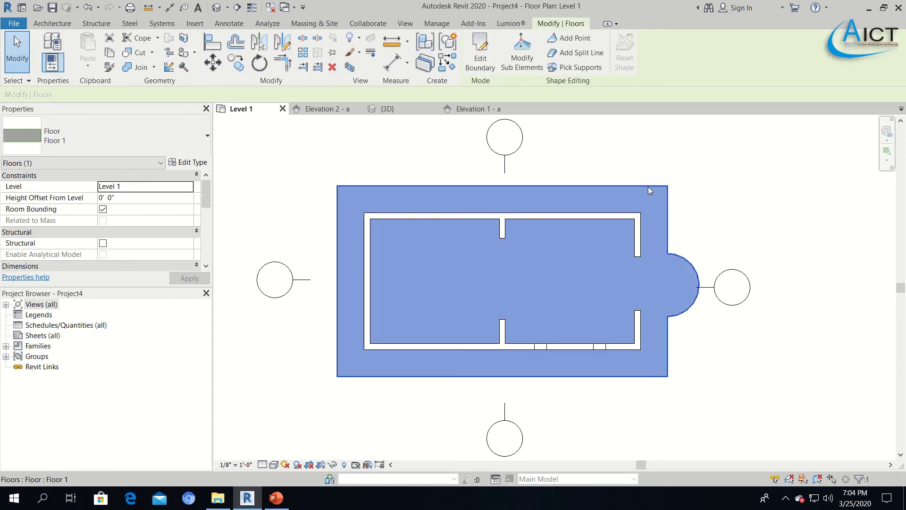
pyautogui.click(478, 54)
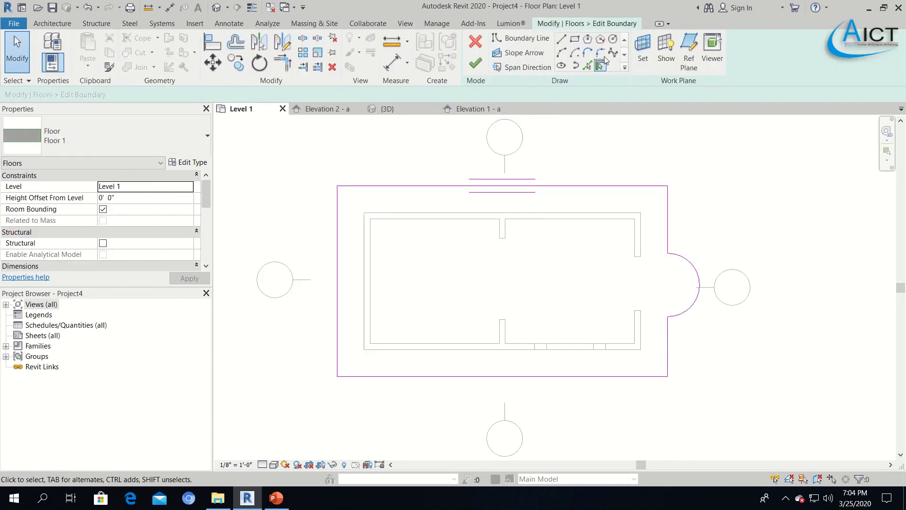
# Step: Sketch a circle of about 1' 4" radius between the floor boundary's upper-left corner and the building's outer wall corner
pyautogui.click(613, 42)
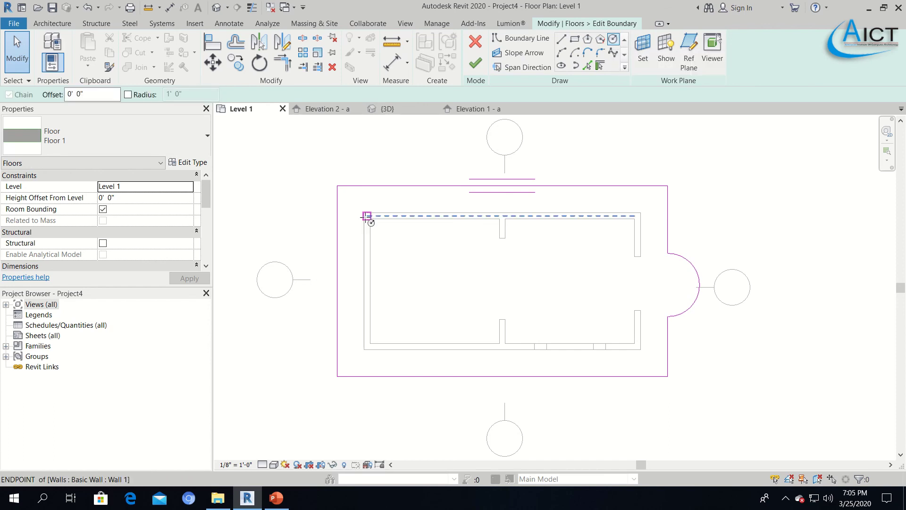
pyautogui.click(353, 202)
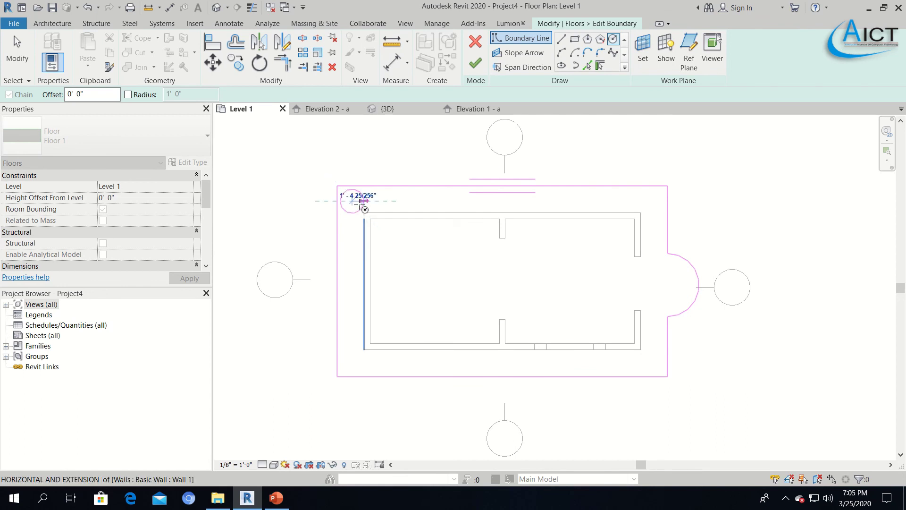
pyautogui.click(362, 202)
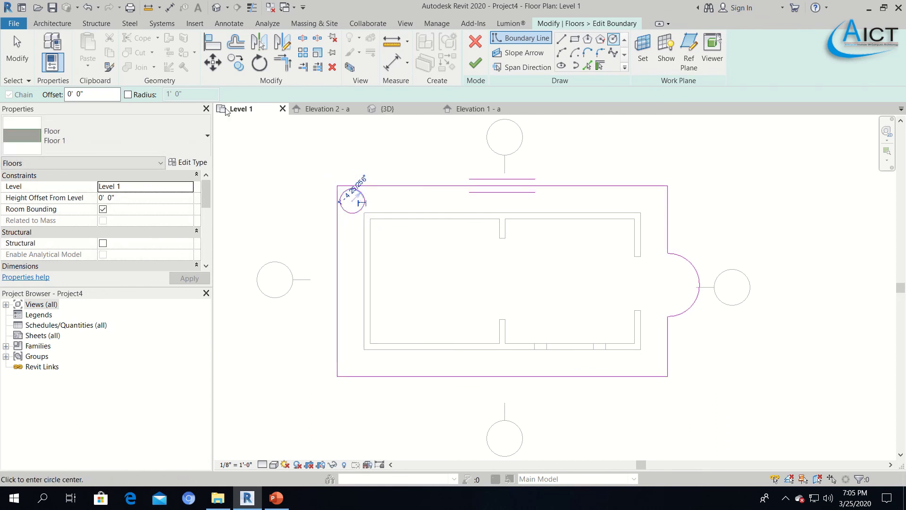
pyautogui.press('Escape')
pyautogui.press('Escape')
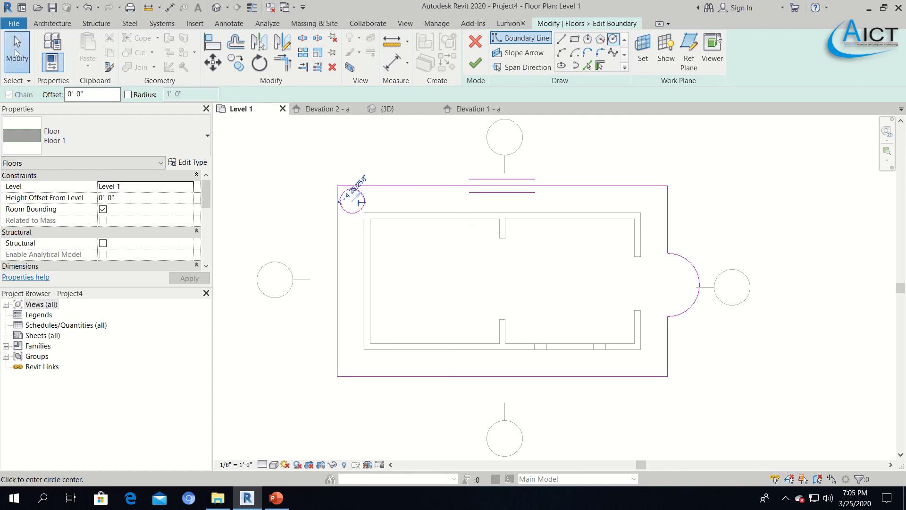
# Step: Copy the corner circle with multiple copies 33' 6" right, 18' 0" down and 33' 0" left, filling the floor's other three corners
pyautogui.click(228, 67)
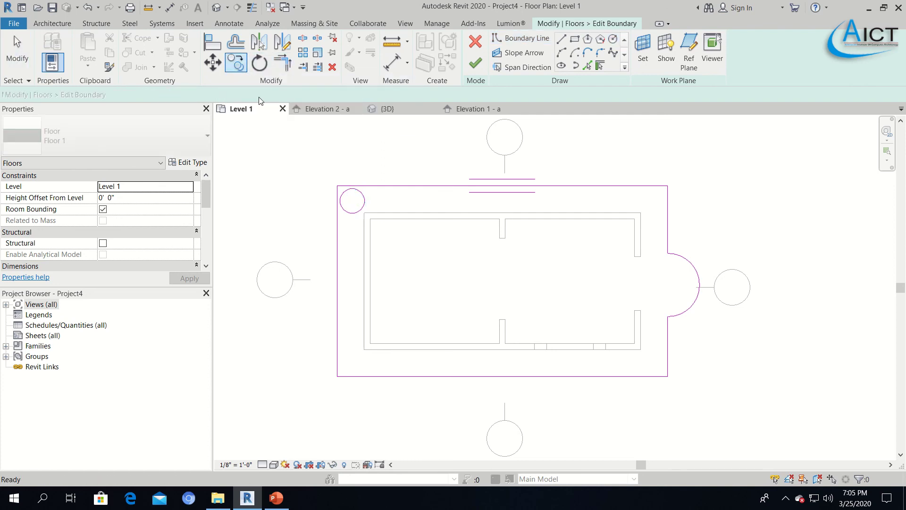
pyautogui.click(348, 213)
pyautogui.press('Return')
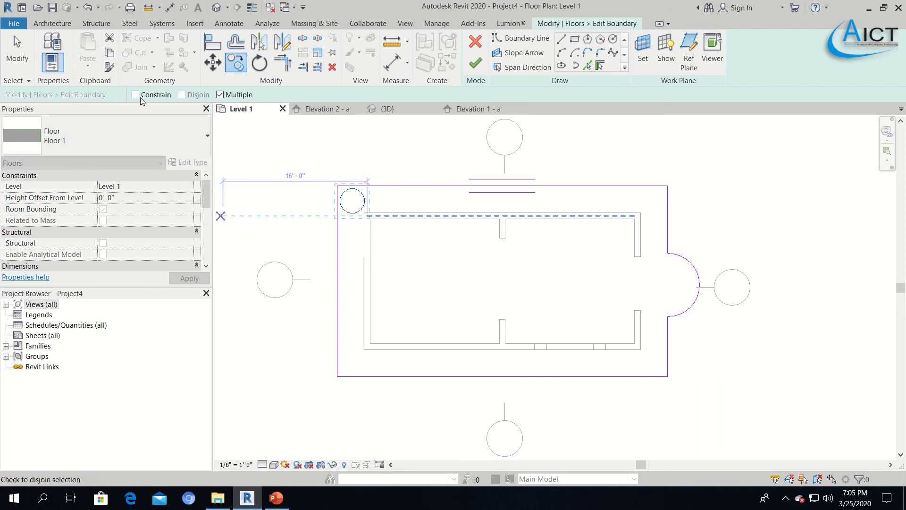
pyautogui.click(352, 201)
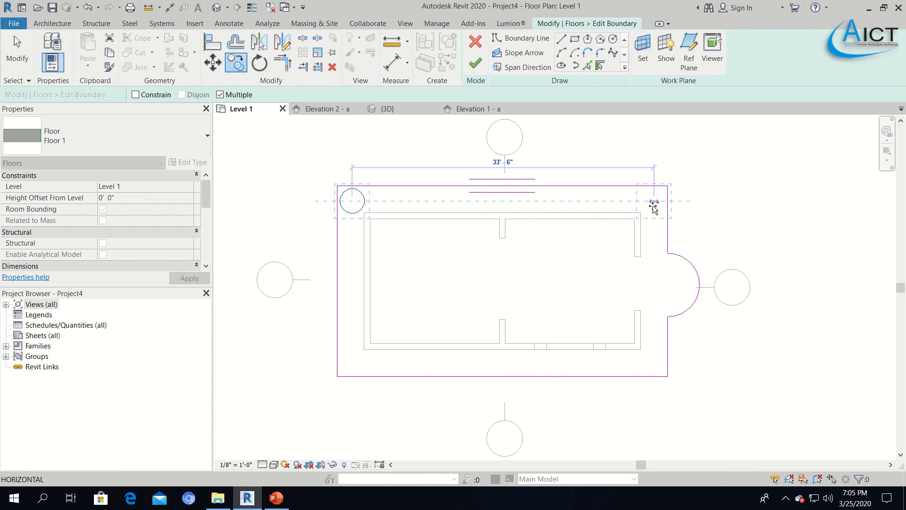
pyautogui.click(654, 201)
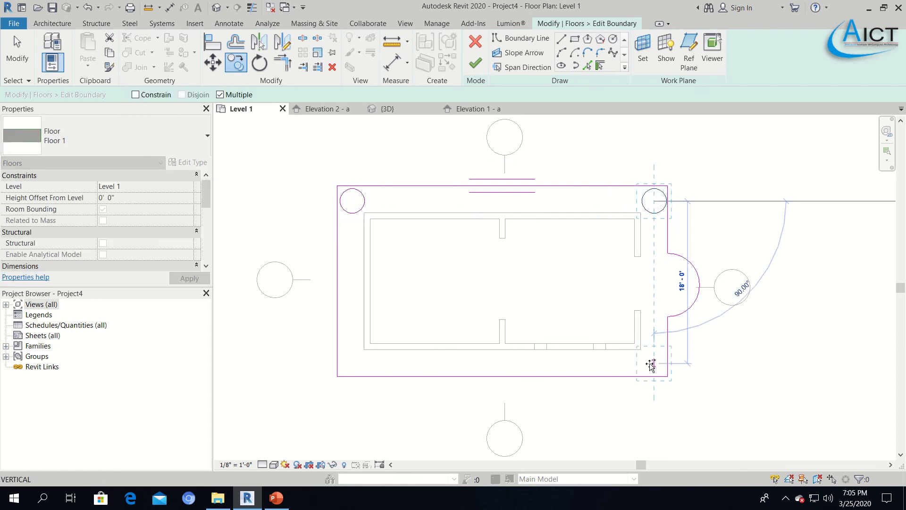
pyautogui.click(654, 363)
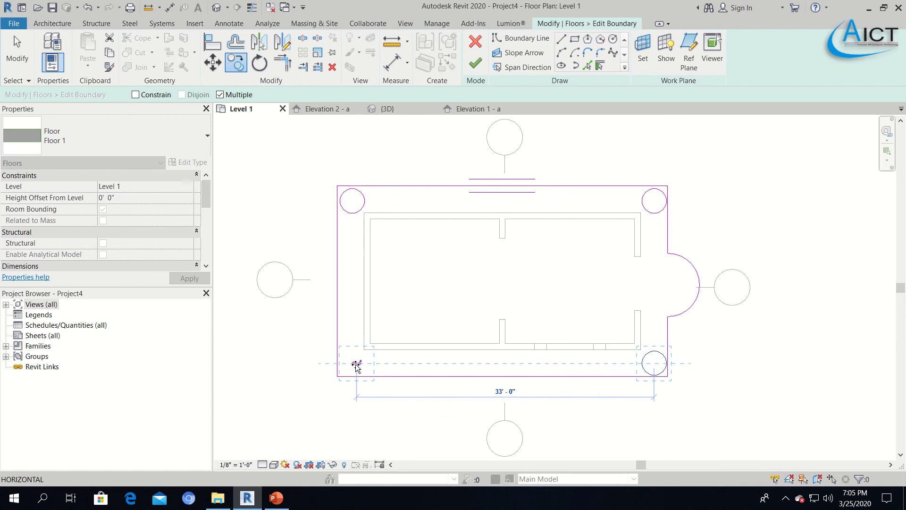
pyautogui.click(357, 363)
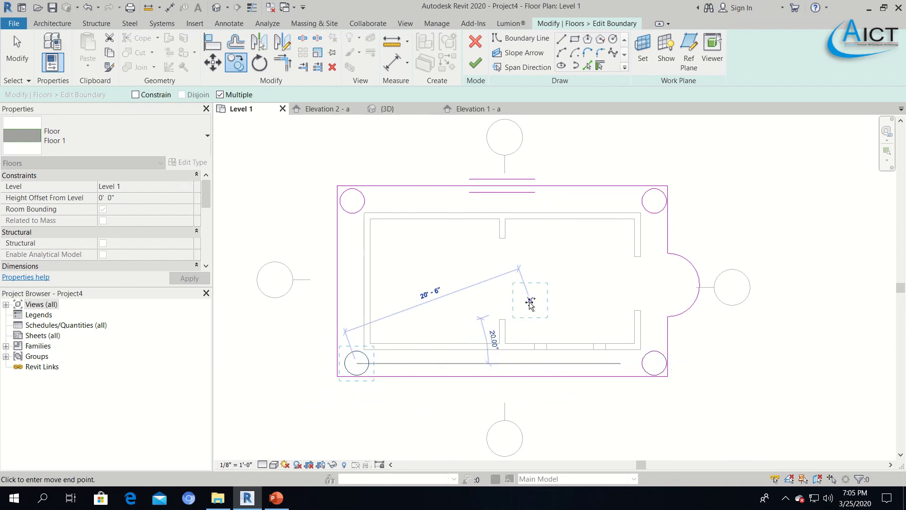
# Step: Finish the floor boundary and inspect the circular corner holes in the 3D view from above
pyautogui.click(476, 63)
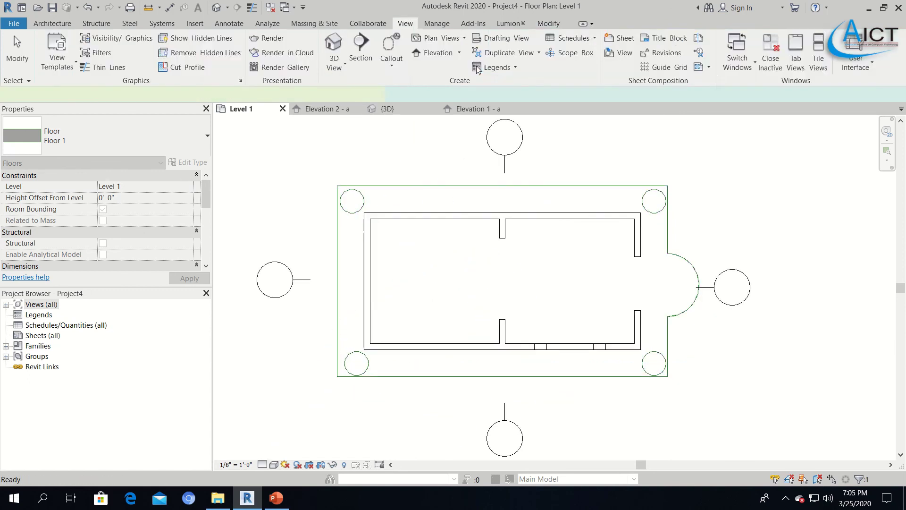
pyautogui.click(557, 161)
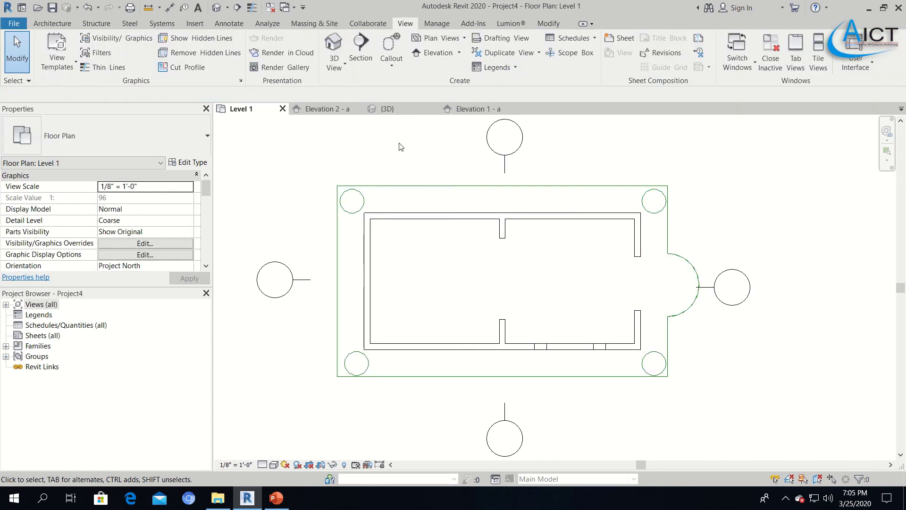
pyautogui.click(400, 109)
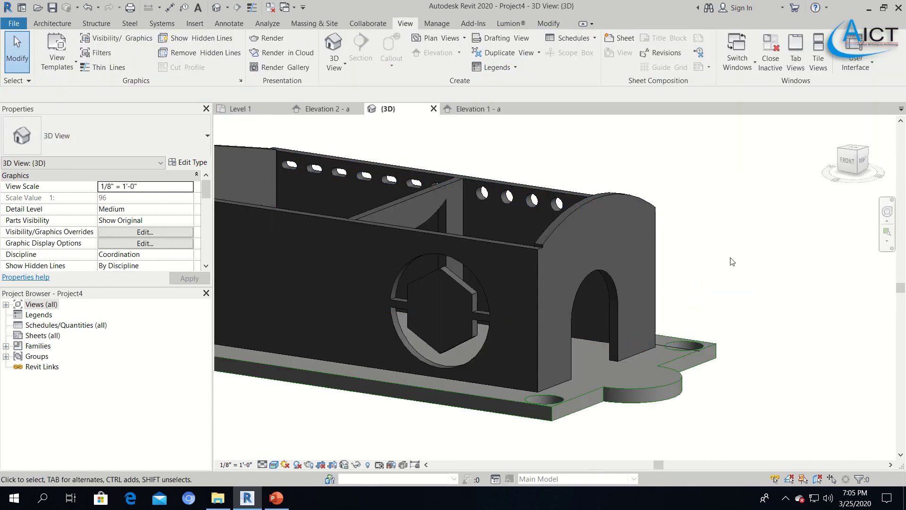
pyautogui.keyDown('shift'); pyautogui.moveTo(732, 268); pyautogui.dragTo(721, 363, button='middle'); pyautogui.keyUp('shift')
pyautogui.scroll(-3, 591, 394)
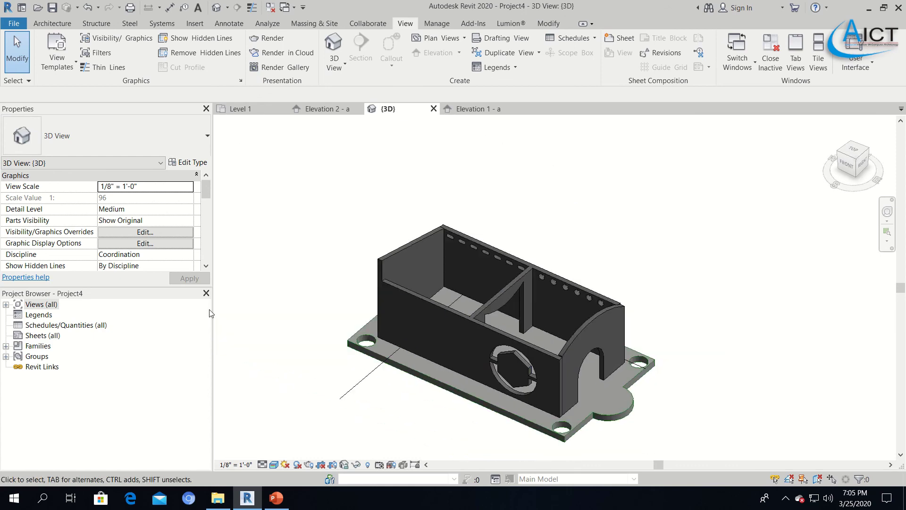
pyautogui.scroll(2, 387, 369)
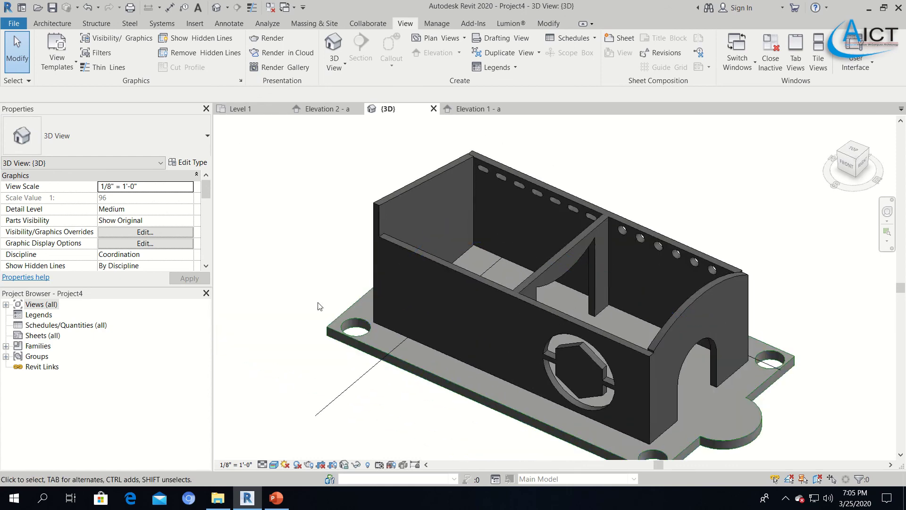
# Step: Select the floor and the flat end wall in turn to compare the floor's Edit Boundary with the wall's Edit Profile option
pyautogui.click(412, 371)
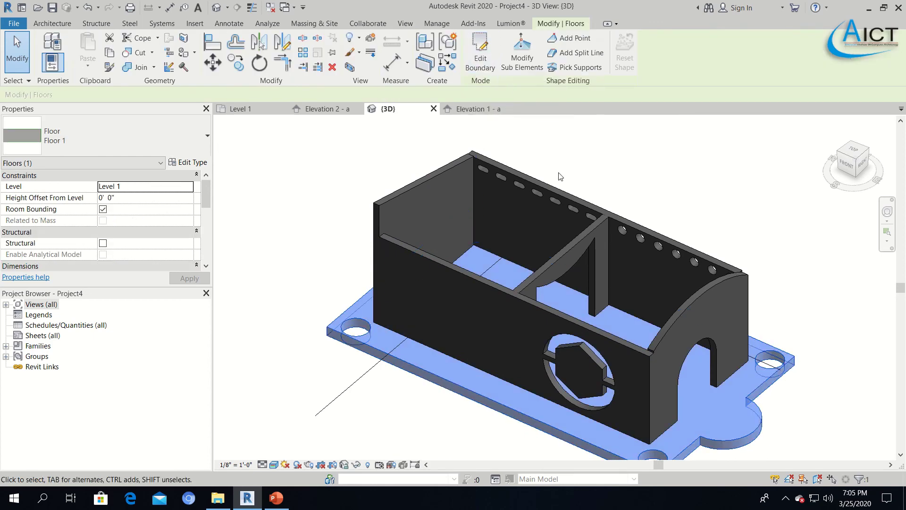
pyautogui.click(718, 223)
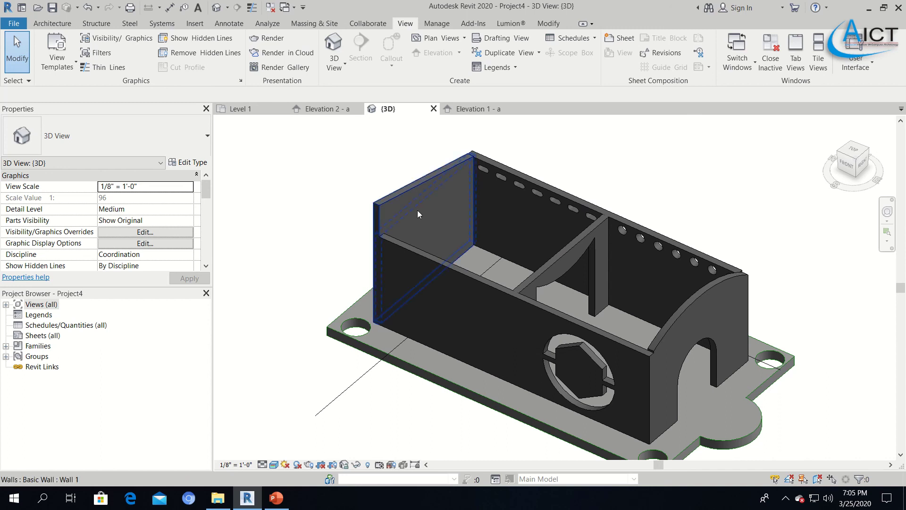
pyautogui.click(417, 191)
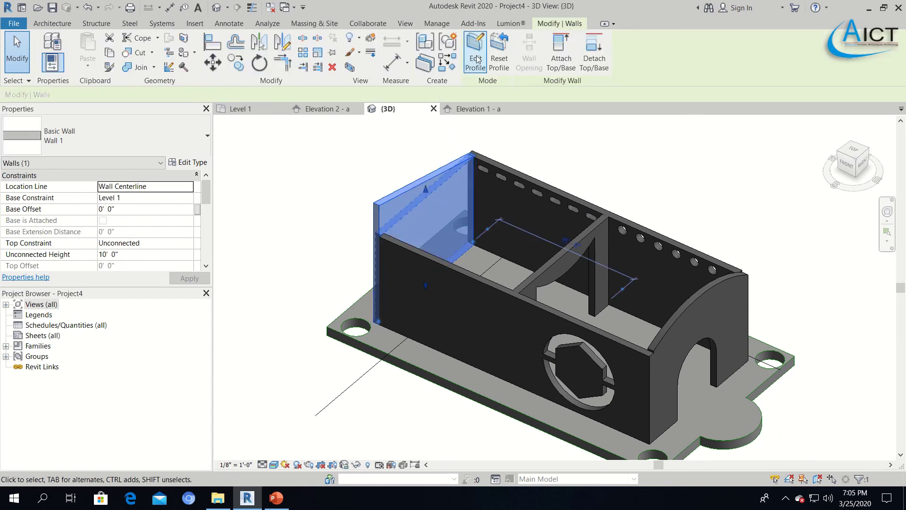
pyautogui.click(385, 361)
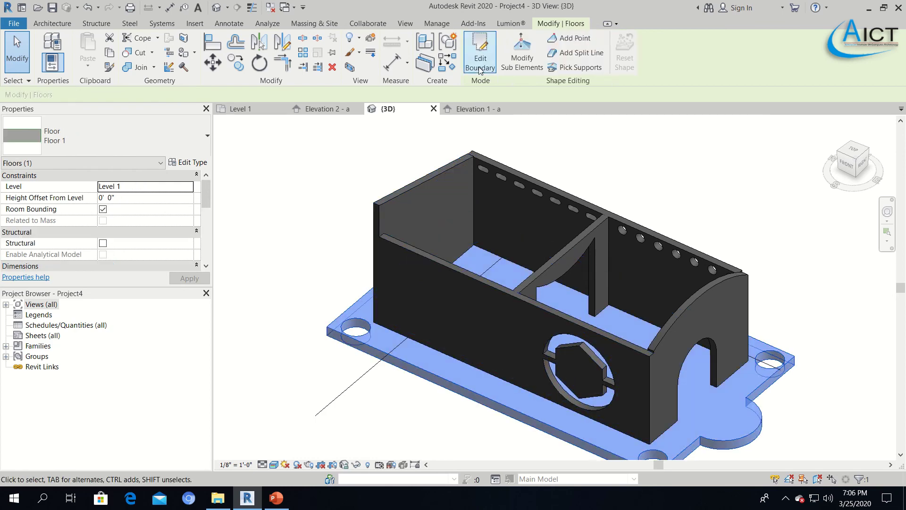
pyautogui.press('Escape')
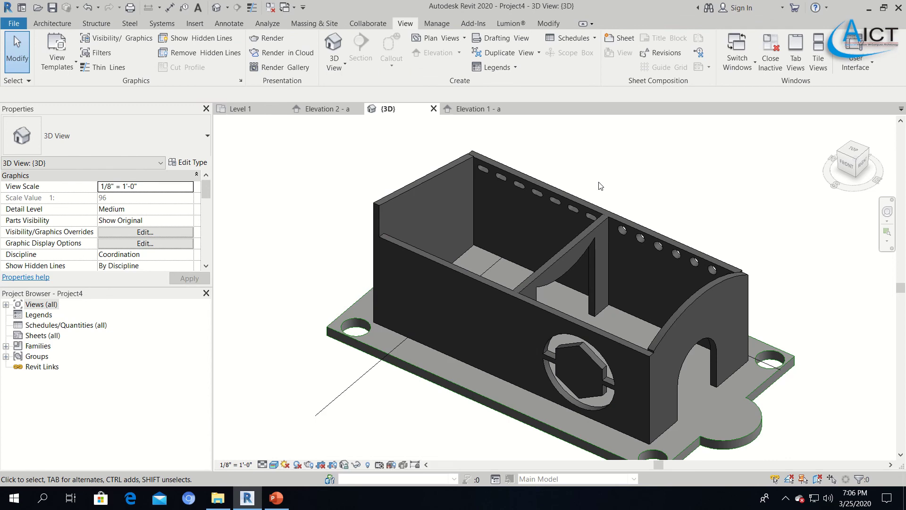
pyautogui.press('alt')
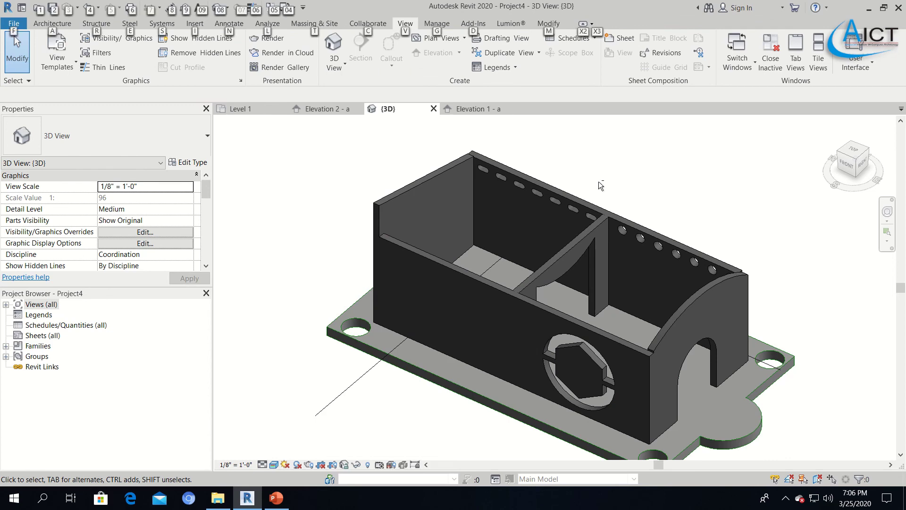